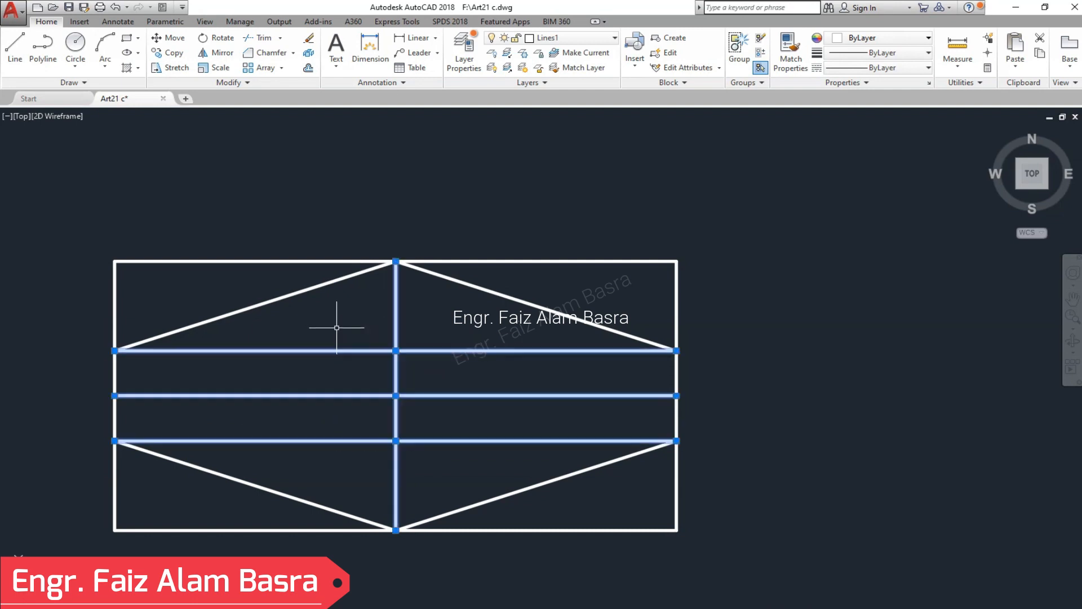
# Step: Delete the three inner horizontal lines and the vertical centre line, and trim the rectangle's corners outside the slanted lines
pyautogui.press('Delete')
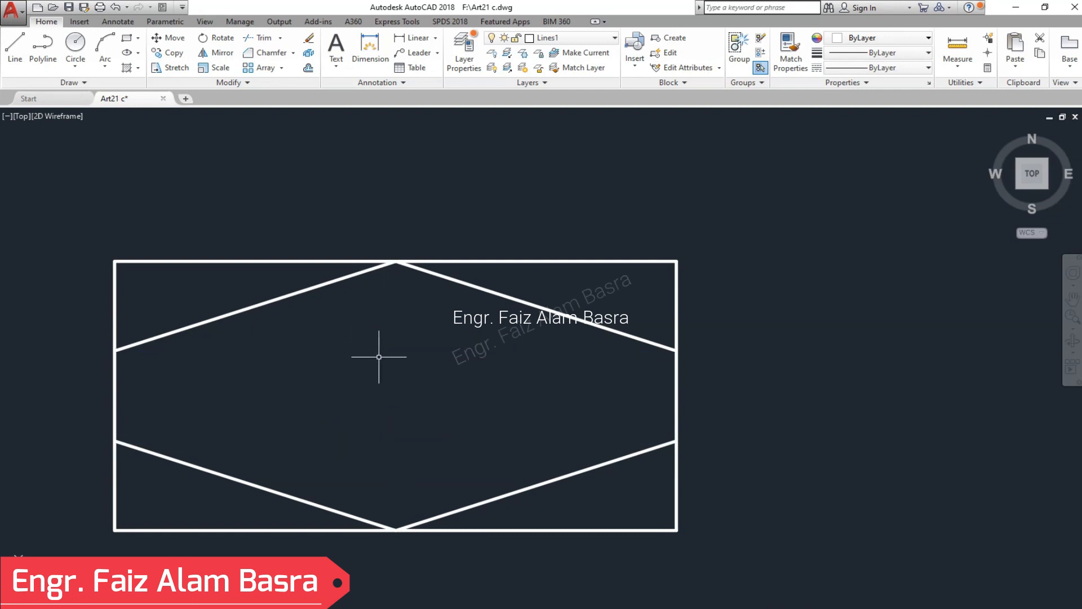
pyautogui.press('Return')
pyautogui.click(763, 308)
pyautogui.click(609, 203)
pyautogui.click(132, 304)
pyautogui.click(69, 220)
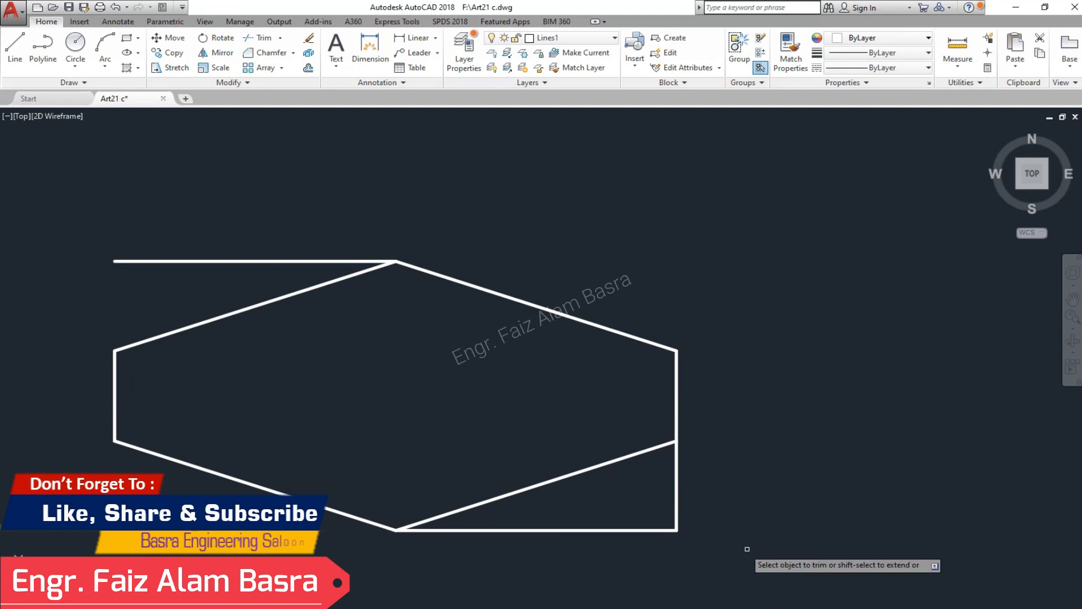
pyautogui.click(699, 504)
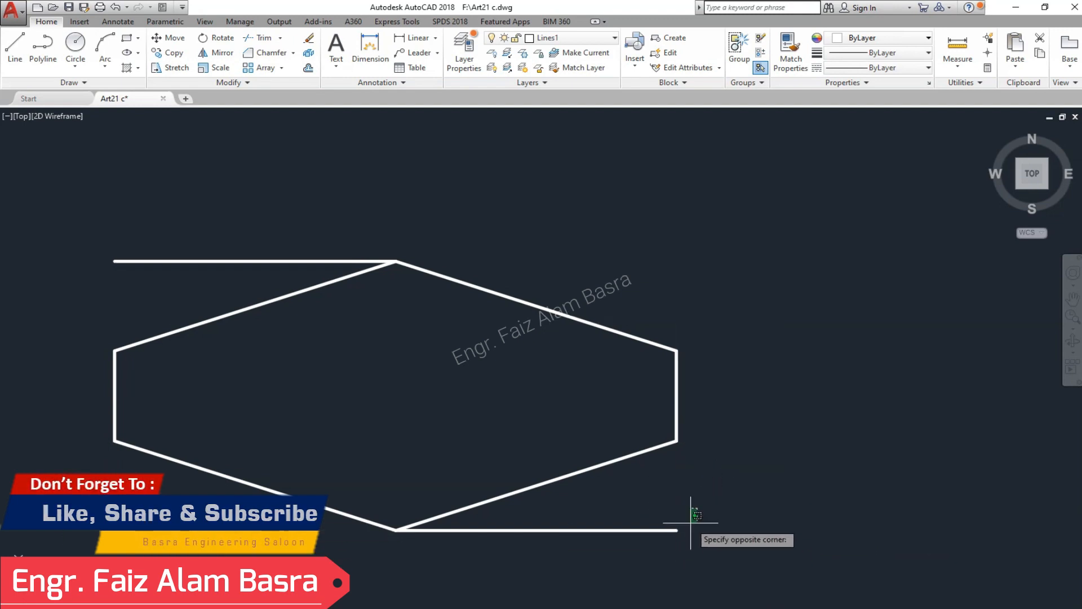
pyautogui.press('Escape')
# Step: Delete the leftover rectangle edge segments above and below the hexagon
pyautogui.click(242, 265)
pyautogui.click(211, 221)
pyautogui.press('Delete')
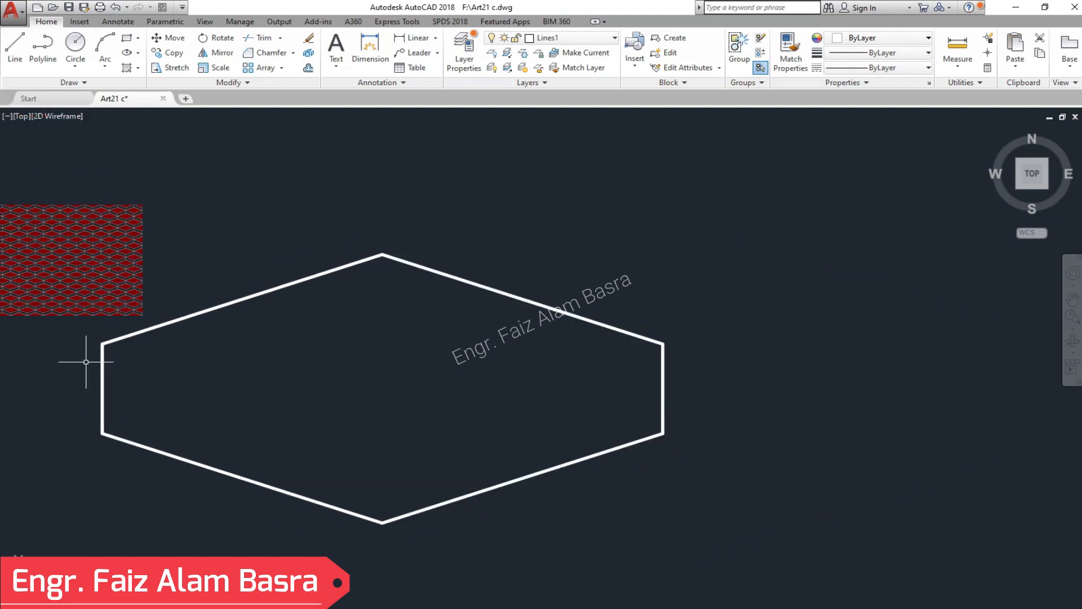
# Step: Copy the complete hexagon to an empty area right of the original
pyautogui.click(338, 468)
pyautogui.click(65, 264)
pyautogui.press('Return')
pyautogui.click(75, 257)
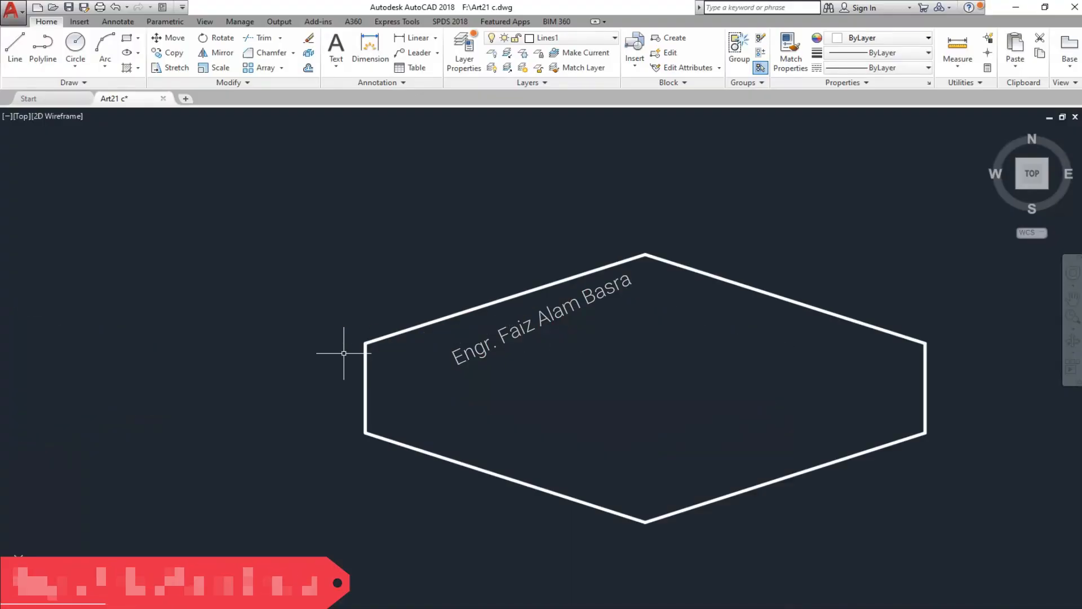
# Step: Copy the hexagon's edges inward to form the top face's front edges and the central vertical edge of an isometric box
pyautogui.scroll(-2, 343, 355)
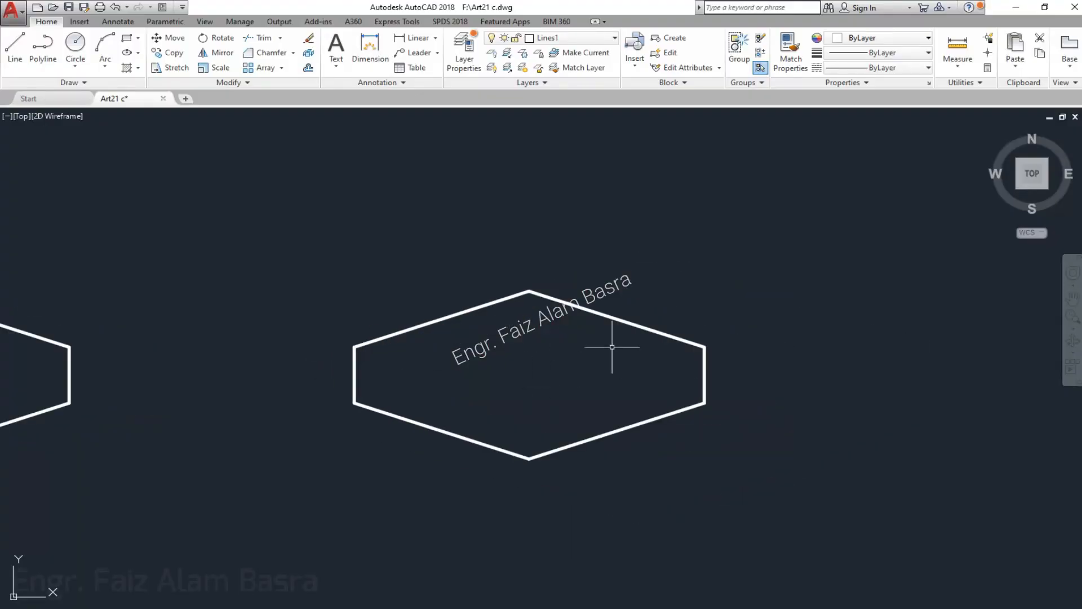
pyautogui.scroll(2, 614, 346)
pyautogui.click(175, 53)
pyautogui.click(598, 300)
pyautogui.press('Return')
pyautogui.click(483, 262)
pyautogui.click(207, 353)
pyautogui.press('Escape')
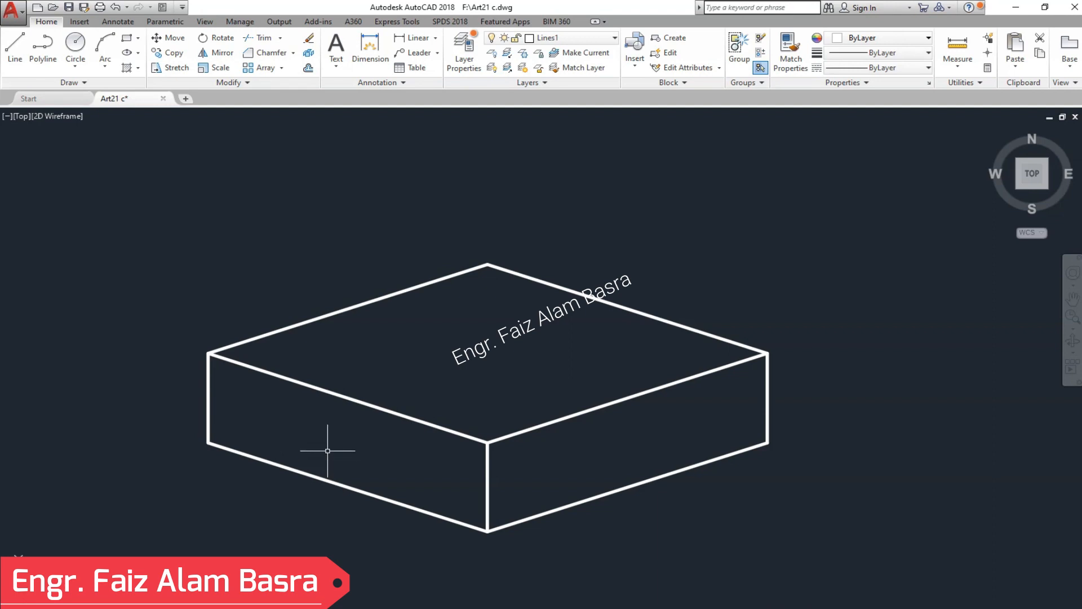
# Step: Copy the whole isometric box outline to a spot beside the original, on its right
pyautogui.scroll(-2, 321, 438)
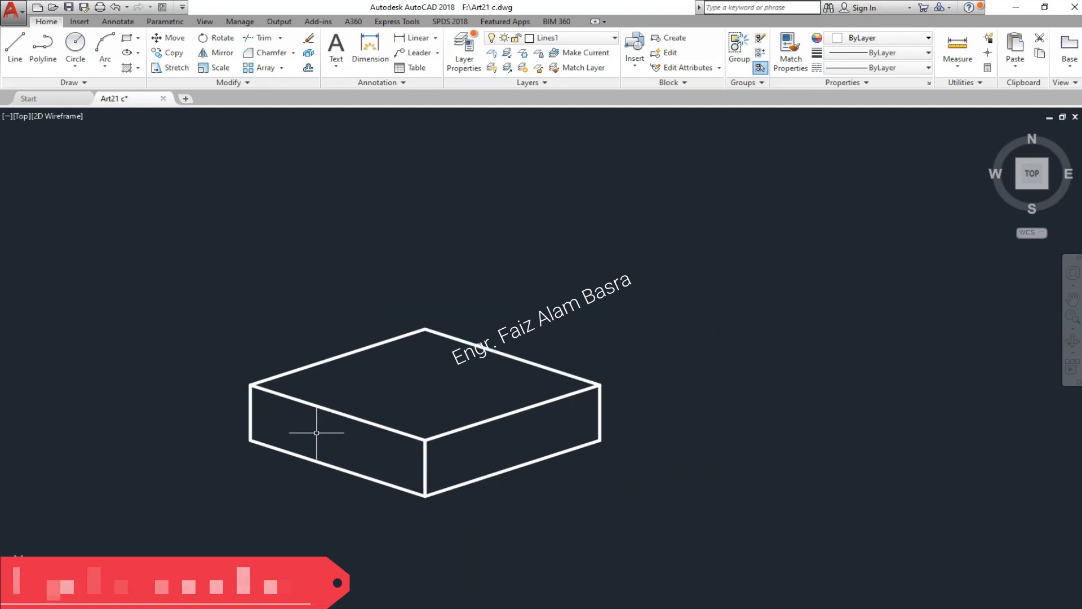
pyautogui.scroll(2, 405, 459)
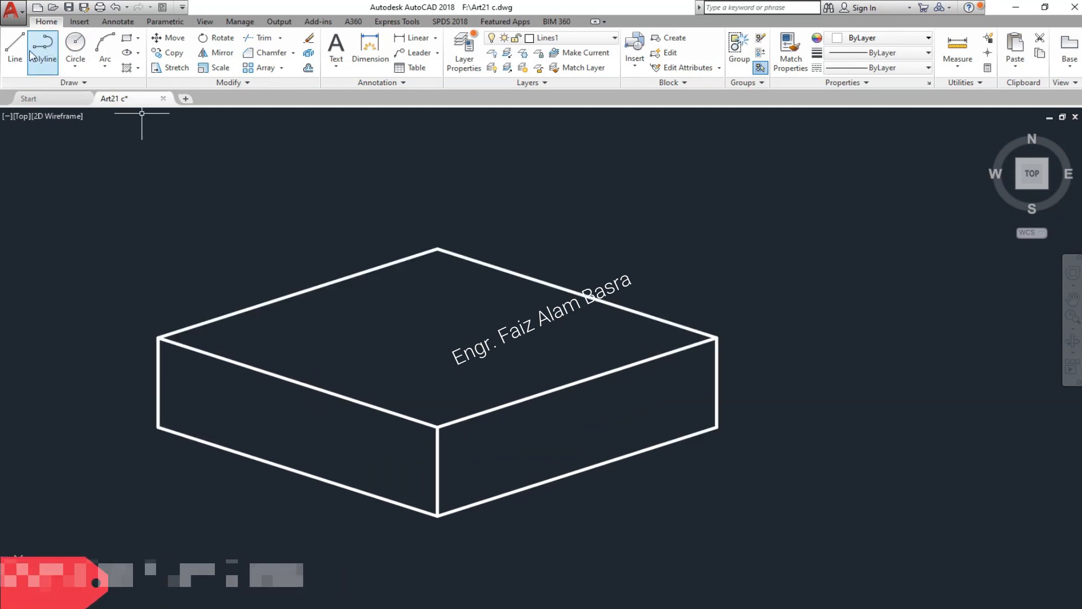
pyautogui.scroll(-2, 29, 191)
pyautogui.write('m')
pyautogui.press('space')
pyautogui.moveTo(73, 193); pyautogui.dragTo(583, 477)
pyautogui.press('space')
pyautogui.click(231, 454)
pyautogui.click(672, 502)
pyautogui.press('space')
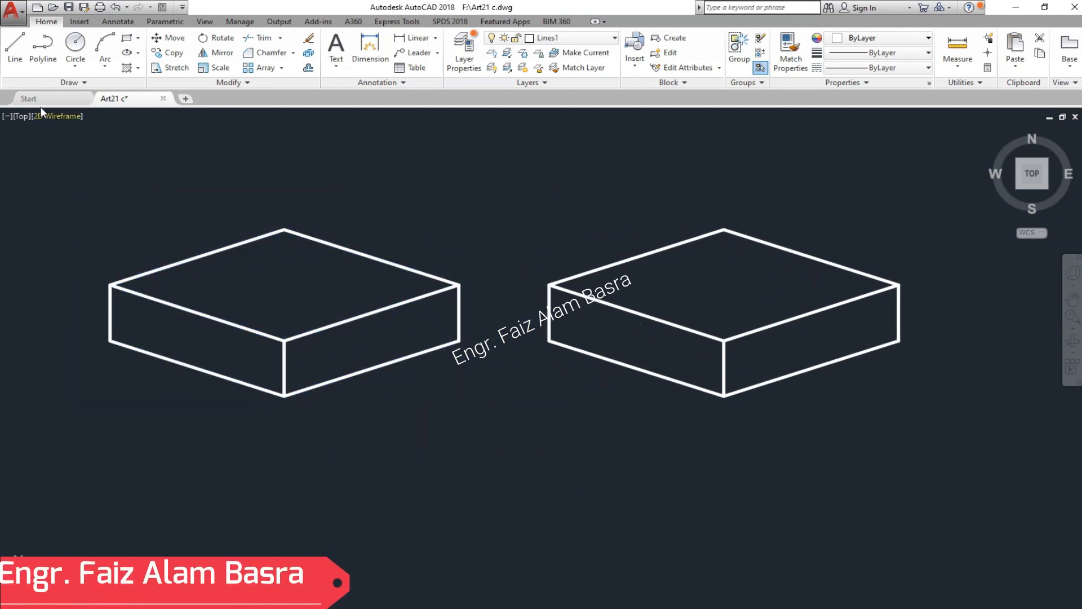
# Step: Hatch the top face of the left box with the SOLID pattern in color 8
pyautogui.click(127, 67)
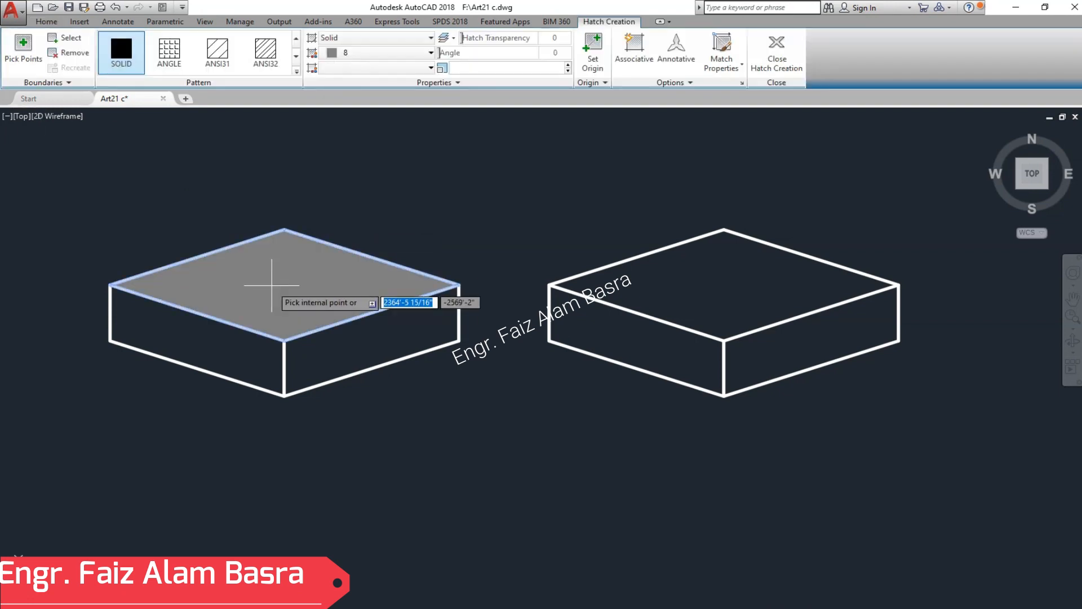
pyautogui.click(275, 284)
pyautogui.press('space')
pyautogui.click(292, 282)
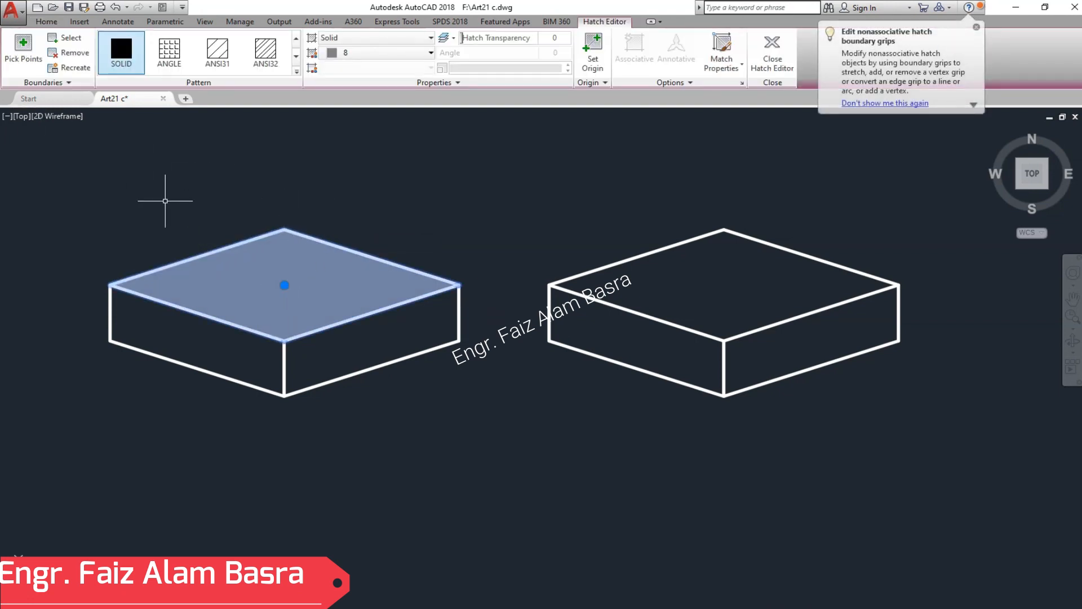
pyautogui.press('Escape')
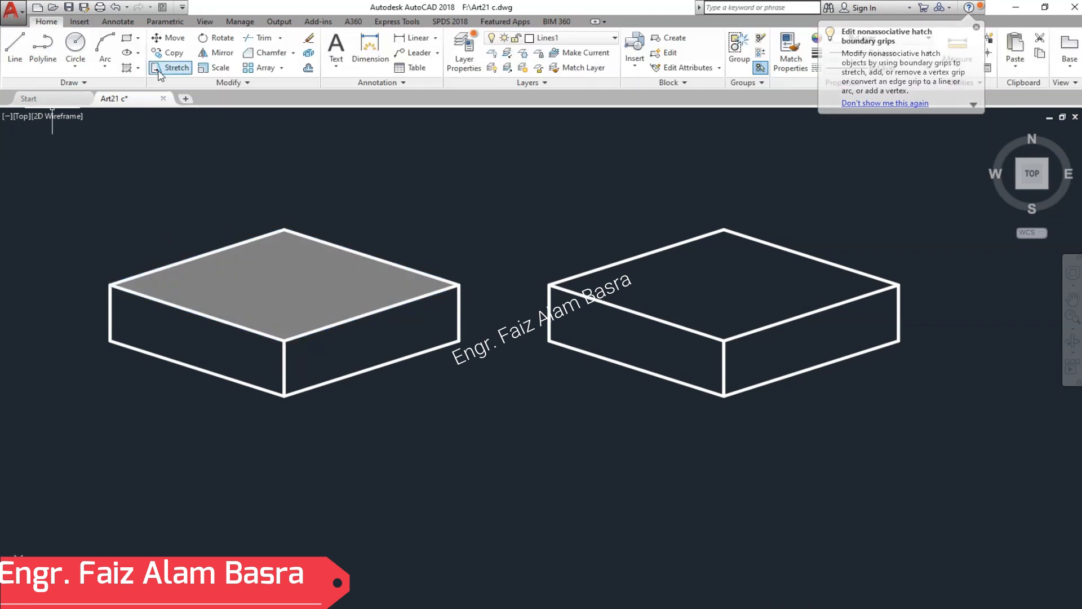
# Step: Hatch both side faces of the left box together with the SOLID pattern in color 8
pyautogui.press('space')
pyautogui.click(197, 341)
pyautogui.click(349, 355)
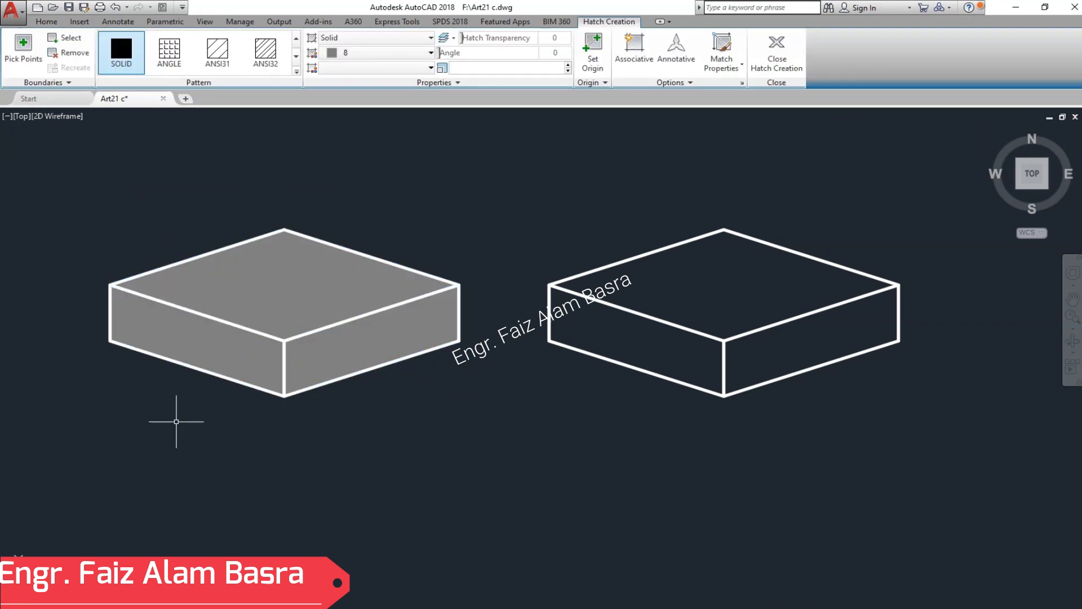
pyautogui.press('space')
pyautogui.scroll(-2, 121, 441)
pyautogui.scroll(2, 261, 375)
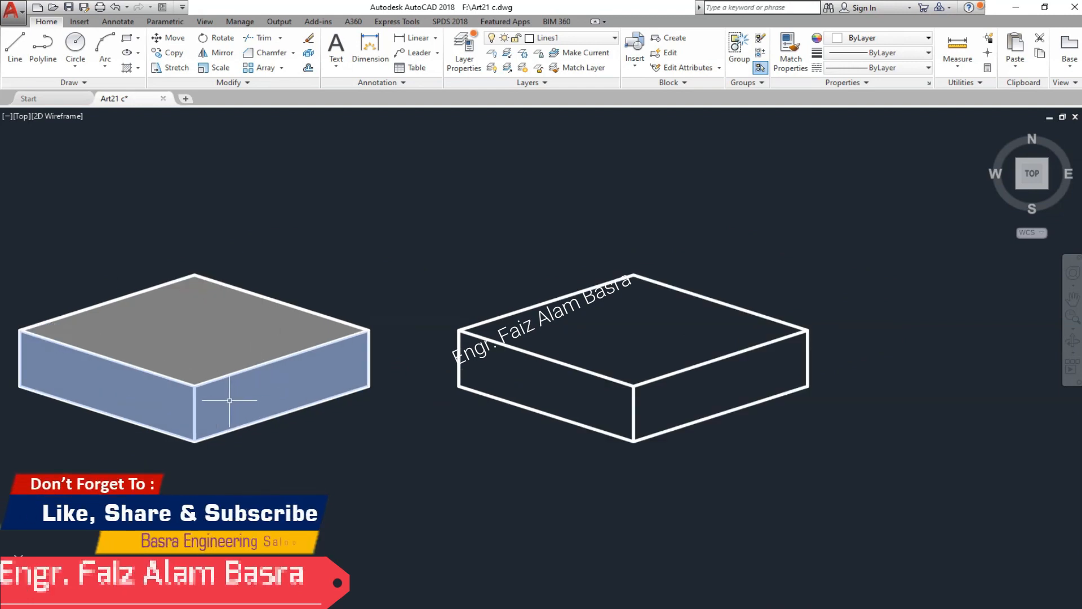
pyautogui.rightClick(228, 419)
pyautogui.click(300, 449)
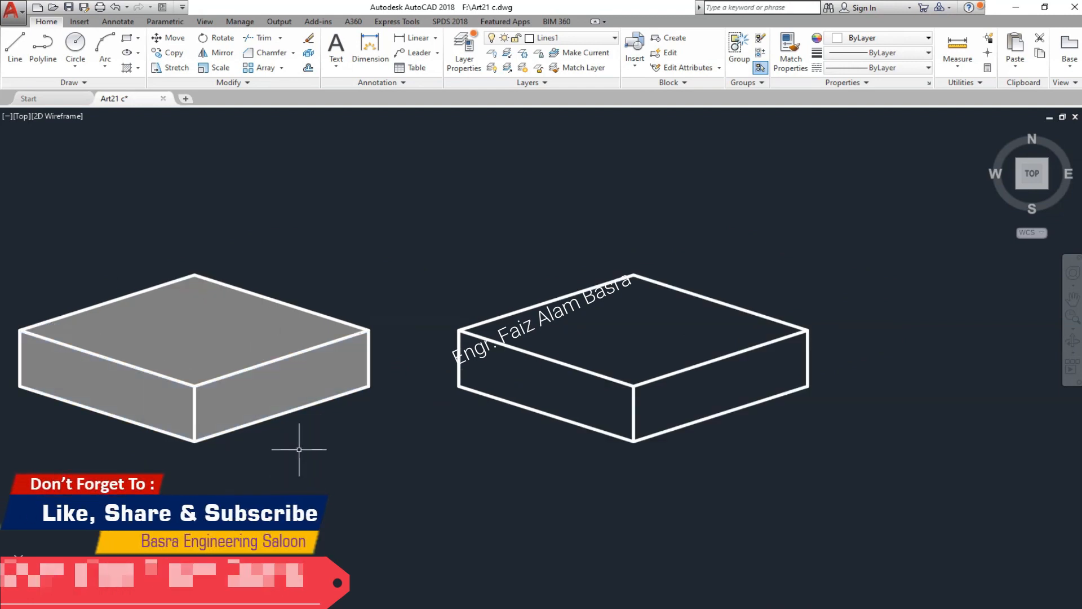
pyautogui.scroll(-2, 102, 429)
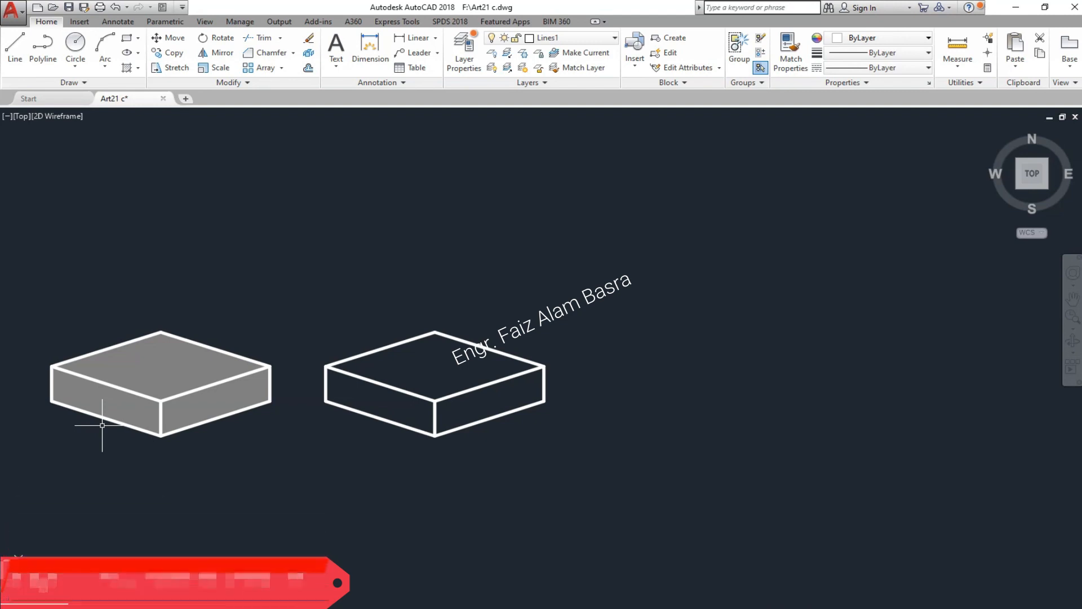
pyautogui.scroll(2, 131, 412)
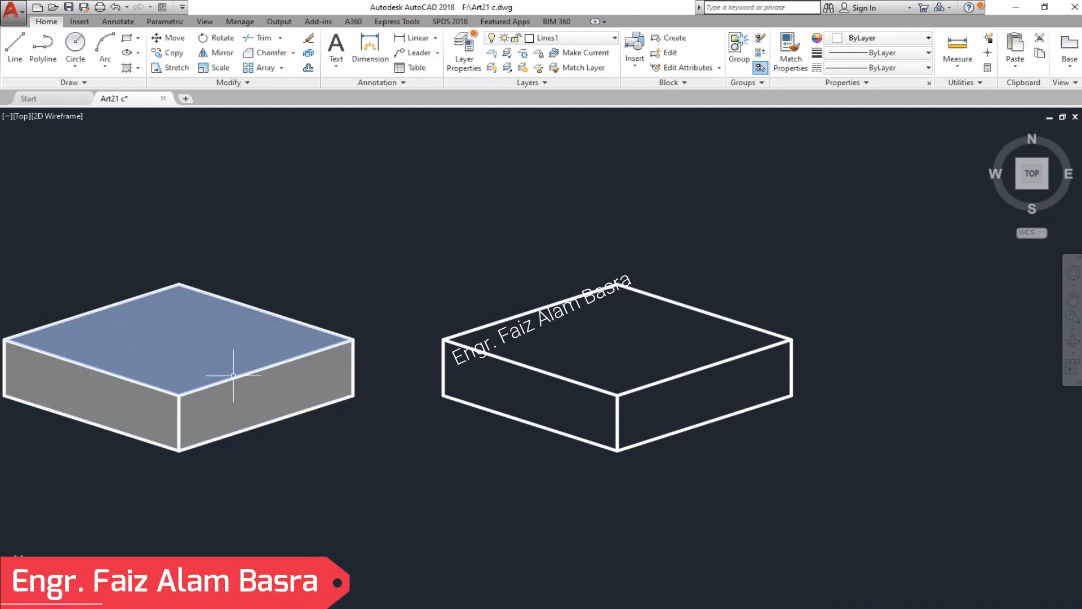
# Step: Move the hatched box to the far side of the unhatched box, on its right
pyautogui.scroll(-2, 542, 380)
pyautogui.click(454, 443)
pyautogui.click(152, 261)
pyautogui.press('Return')
pyautogui.click(152, 235)
pyautogui.click(755, 291)
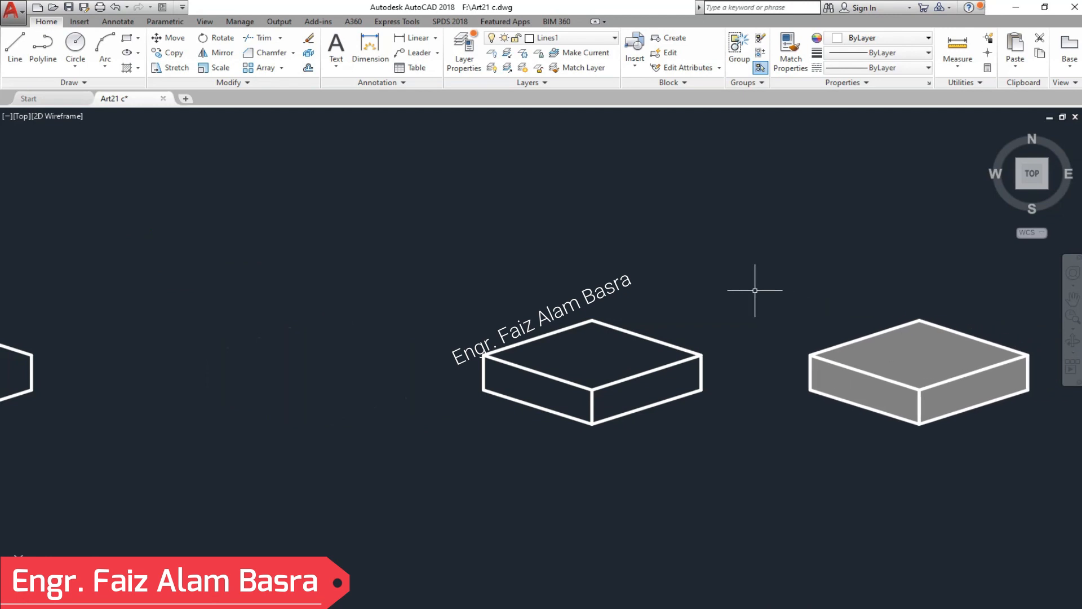
# Step: Create a new layer named Hatch 3 and set its color to cyan
pyautogui.scroll(-2, 254, 318)
pyautogui.scroll(7, 761, 345)
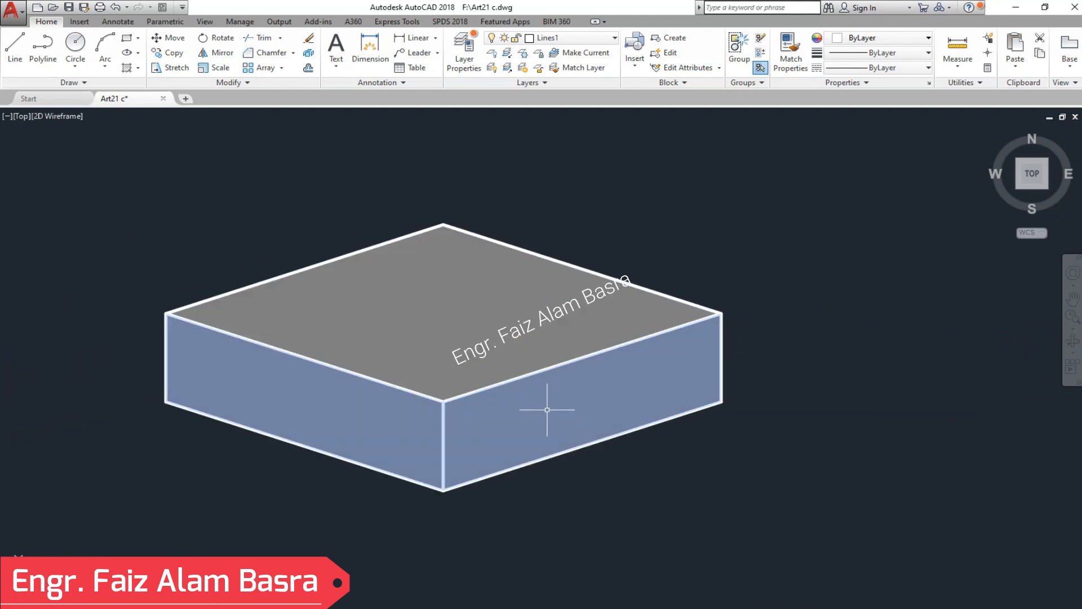
pyautogui.click(463, 47)
pyautogui.scroll(-1, 73, 174)
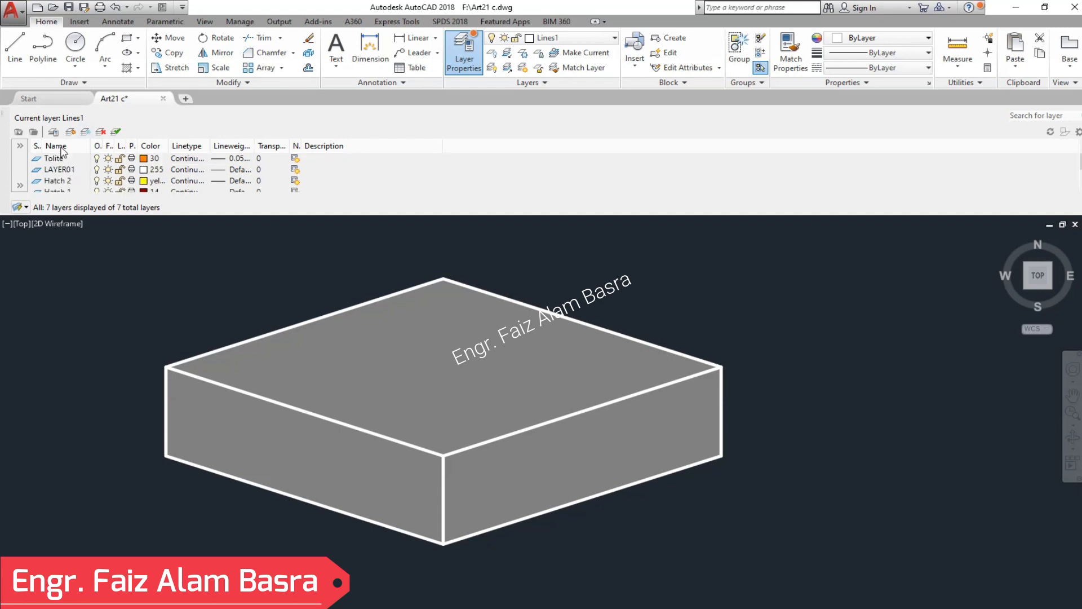
pyautogui.click(70, 132)
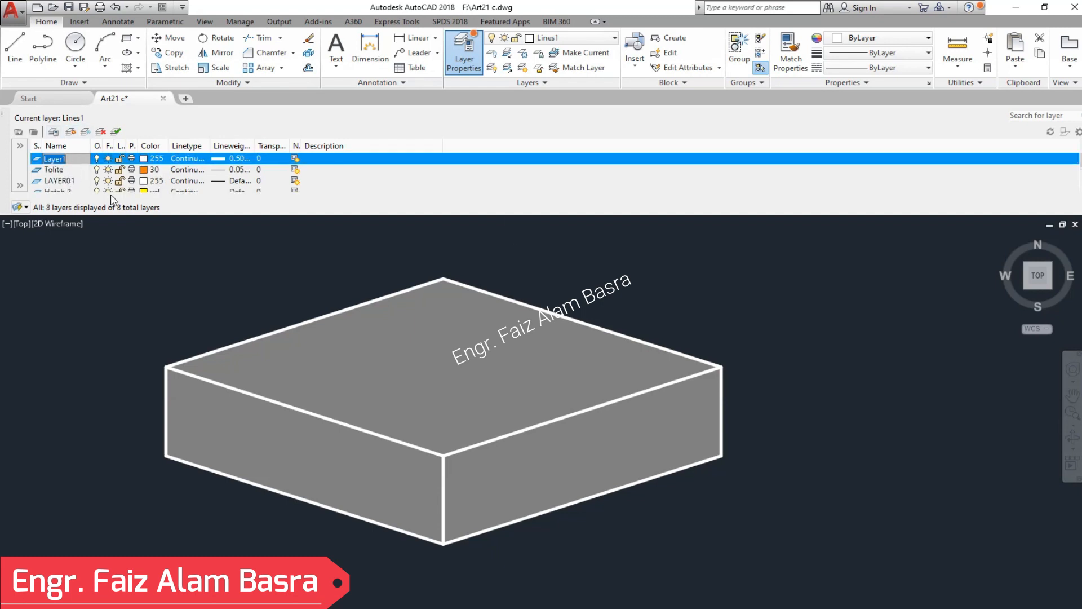
pyautogui.click(144, 158)
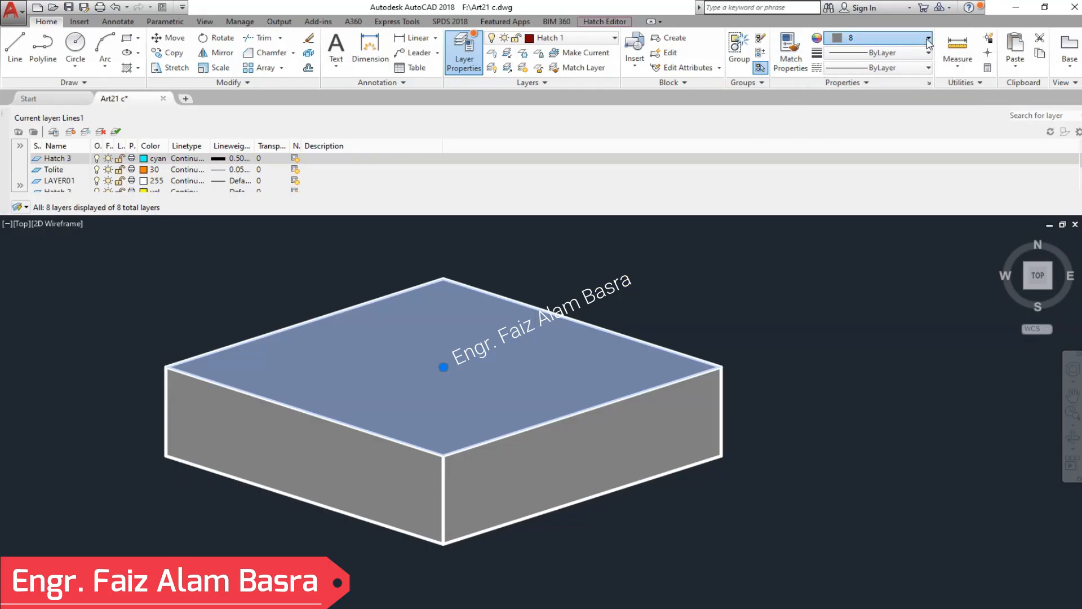
# Step: Set the color of the top face's hatch on layer Hatch 1 to ByLayer
pyautogui.click(929, 38)
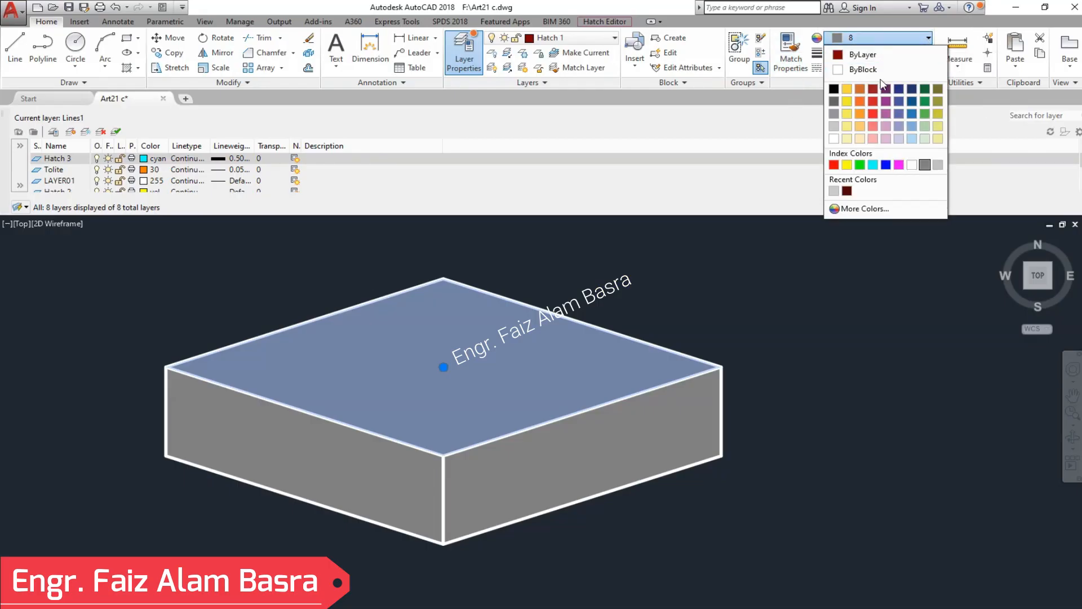
pyautogui.click(851, 63)
pyautogui.press('Escape')
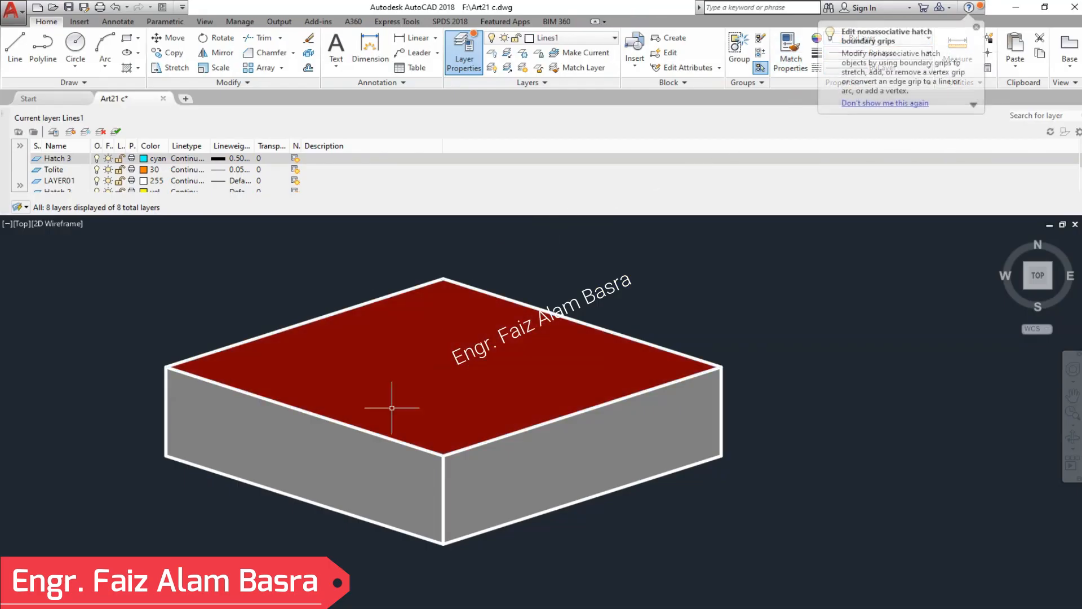
# Step: Assign the combined side-face hatch to layer Hatch 2 and set its color to ByLayer
pyautogui.click(338, 459)
pyautogui.click(47, 22)
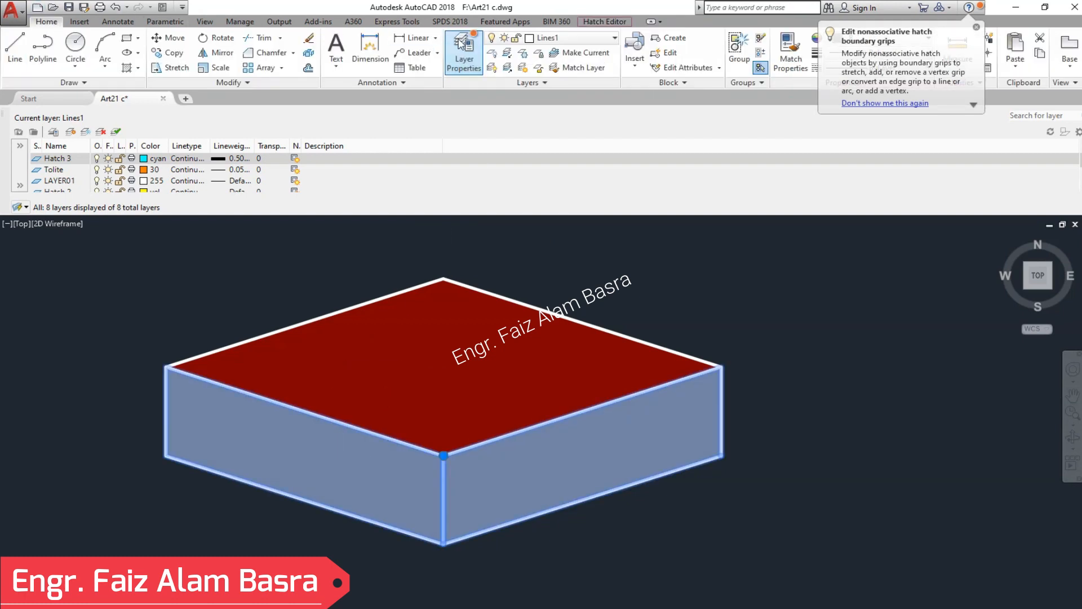
pyautogui.click(612, 38)
pyautogui.click(582, 102)
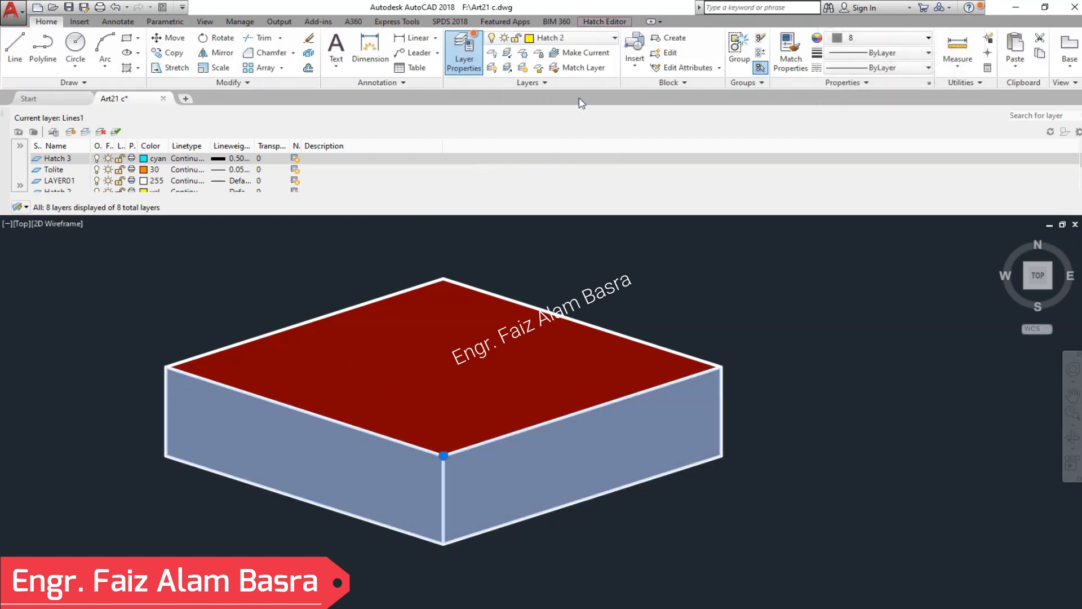
pyautogui.click(976, 27)
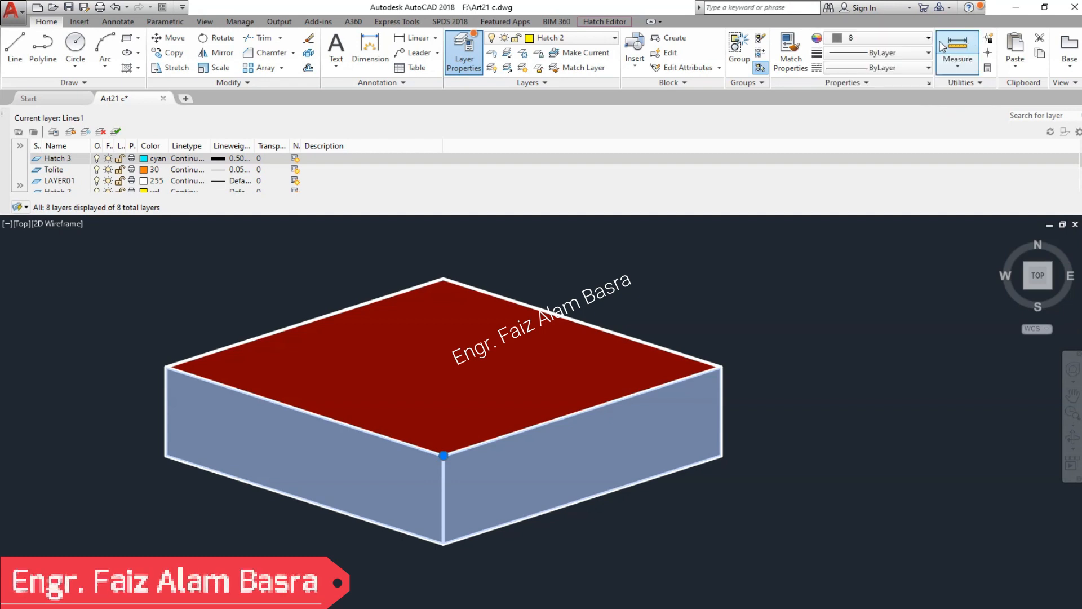
pyautogui.click(902, 38)
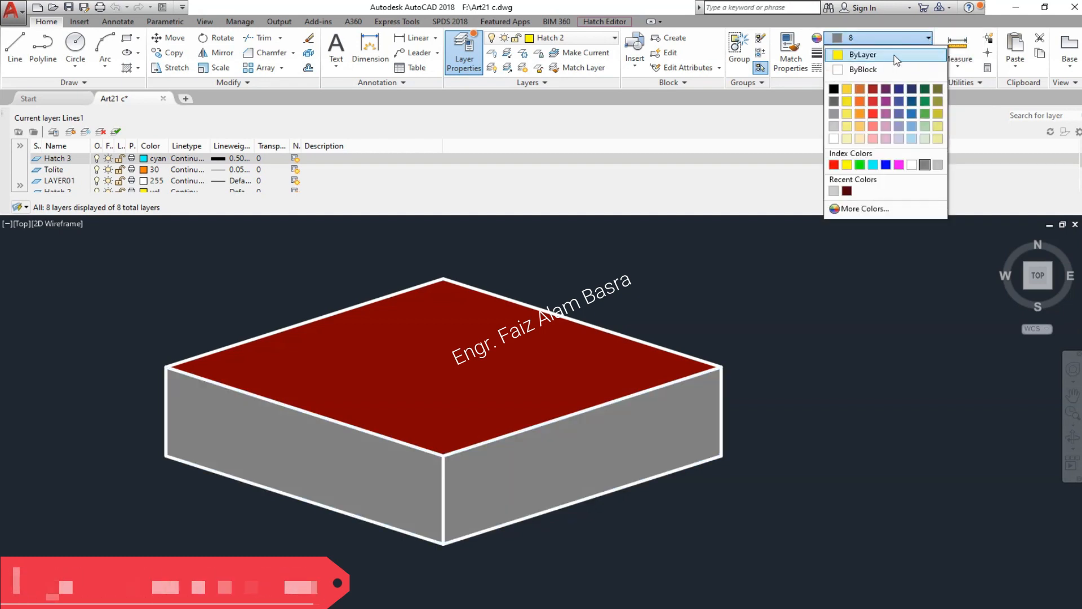
pyautogui.click(894, 55)
pyautogui.press('Escape')
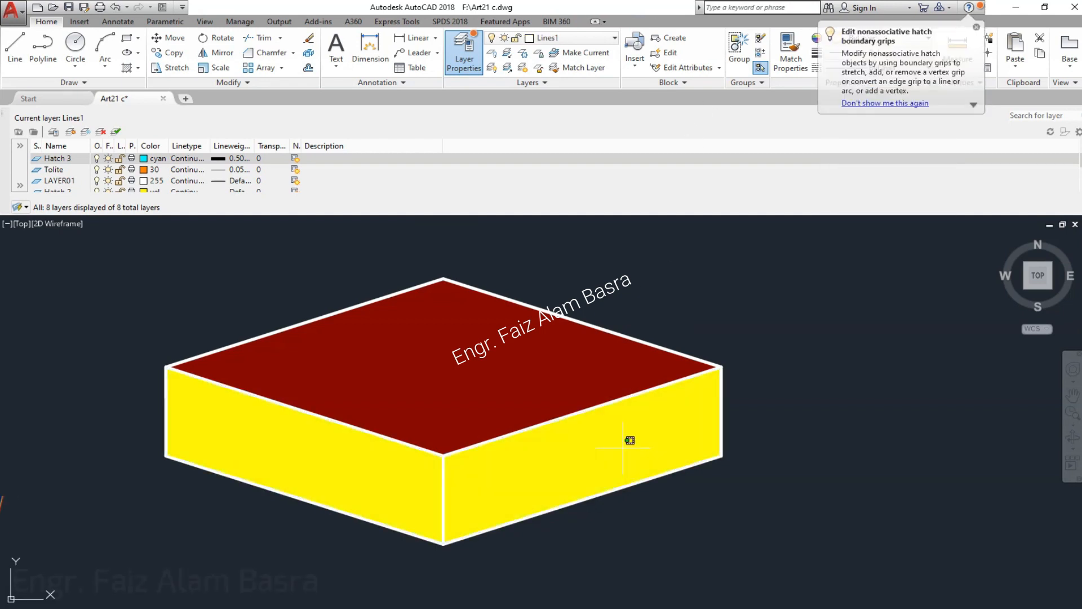
# Step: Delete the combined side-face hatch and re-hatch the left and right side faces separately with SOLID in color 8
pyautogui.click(624, 440)
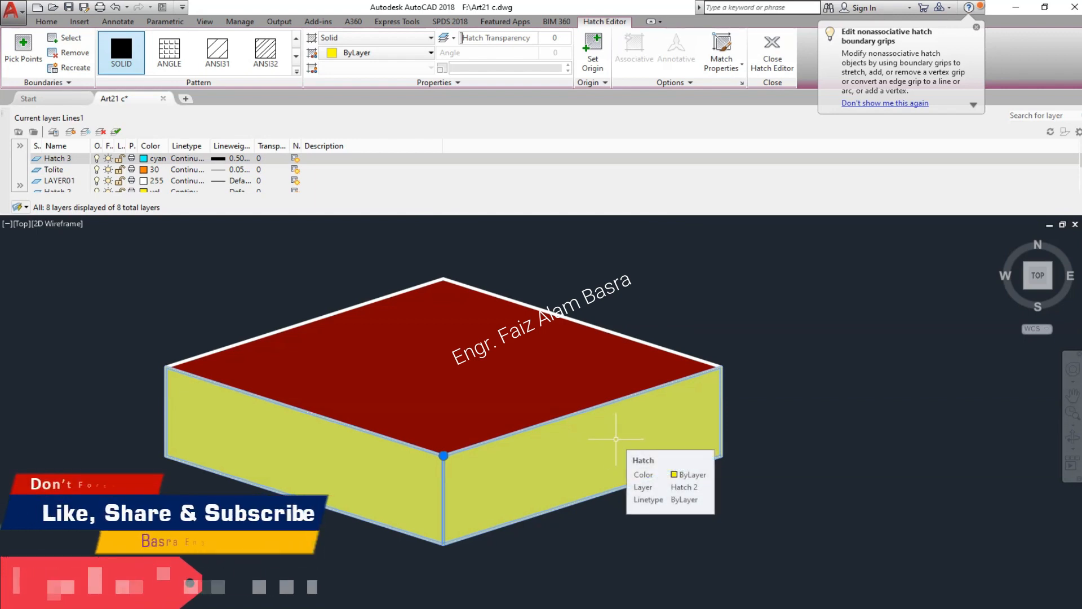
pyautogui.press('Delete')
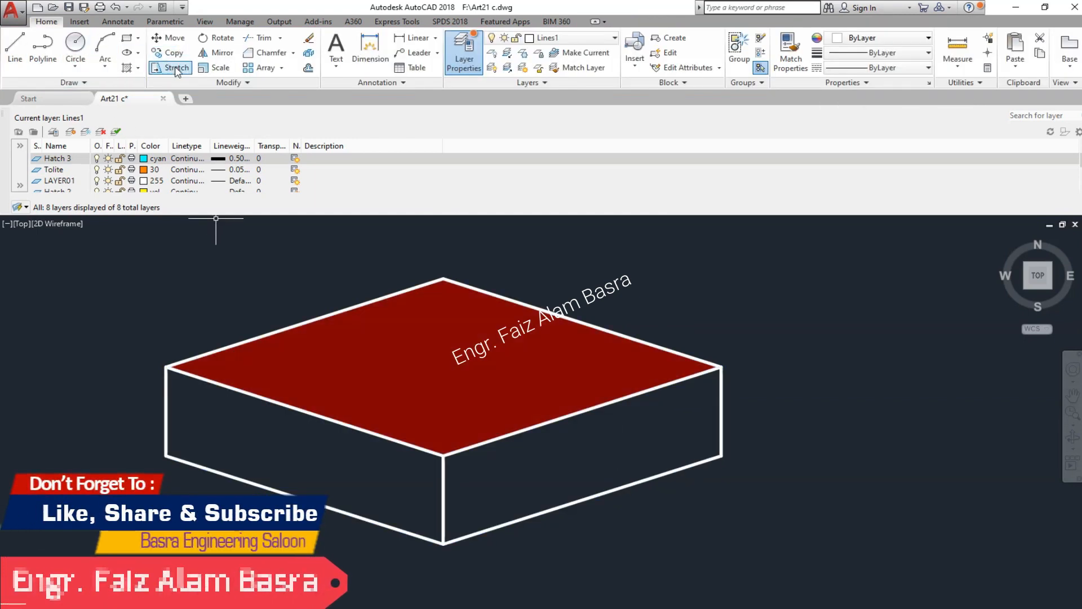
pyautogui.click(127, 68)
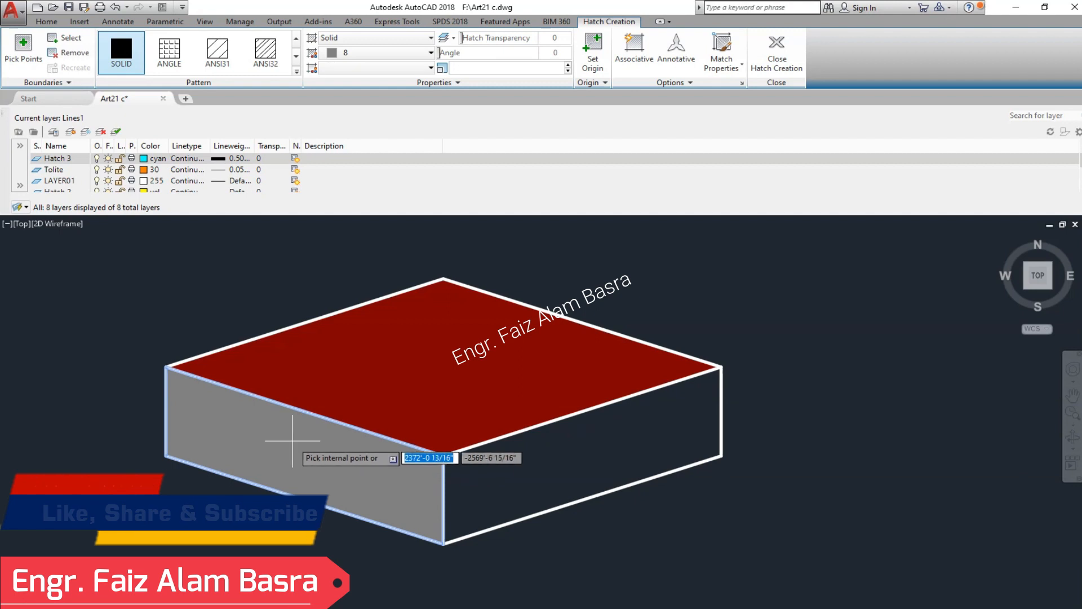
pyautogui.click(307, 437)
pyautogui.click(525, 454)
pyautogui.press('Return')
# Step: Assign the left side face's hatch to layer Hatch 2 and set its color to ByLayer
pyautogui.click(405, 454)
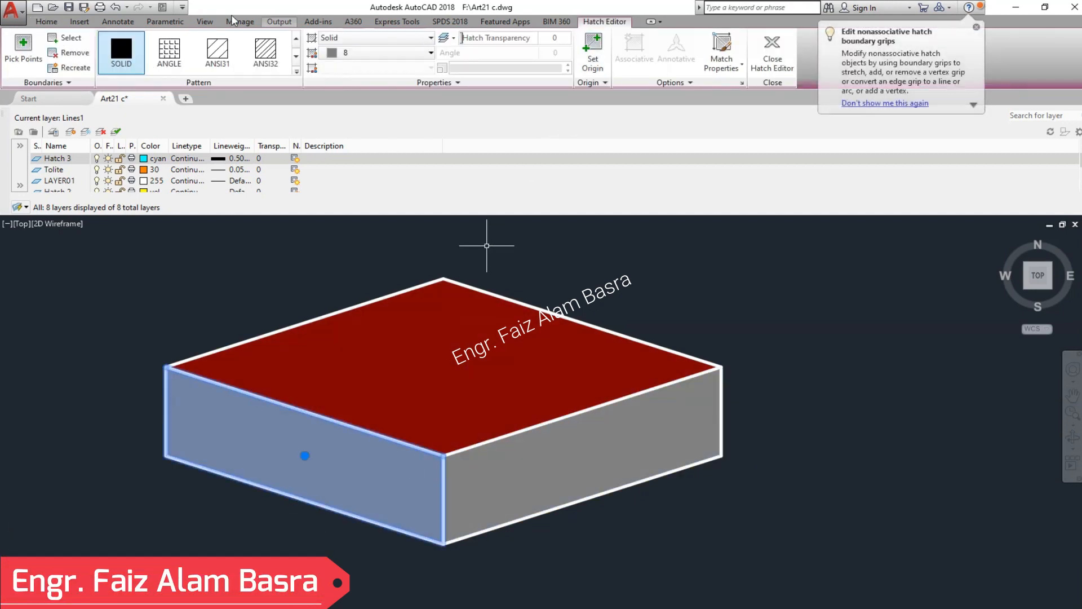
pyautogui.click(59, 22)
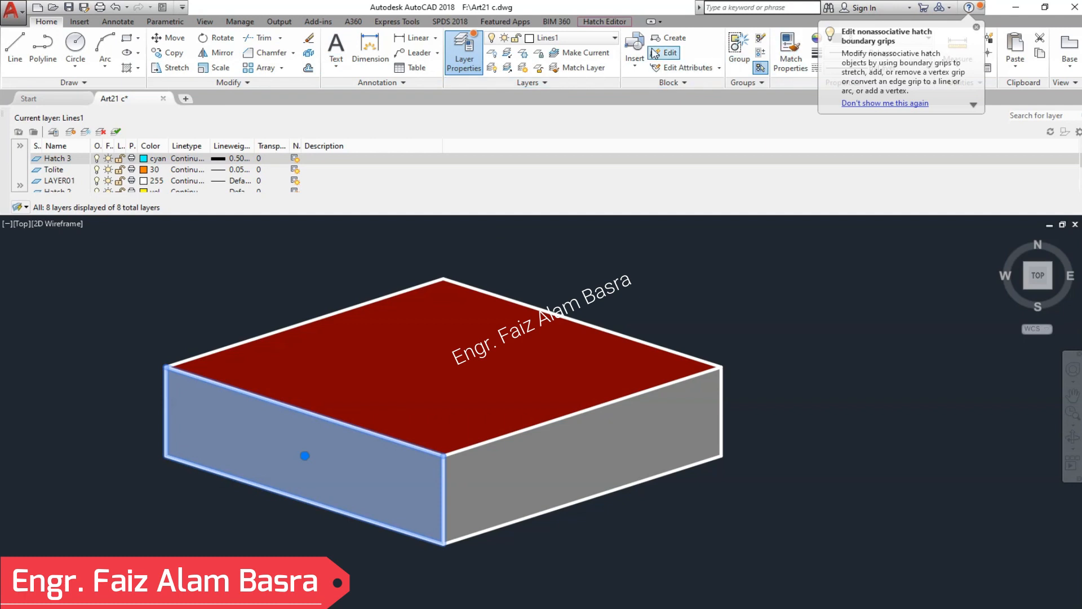
pyautogui.click(616, 38)
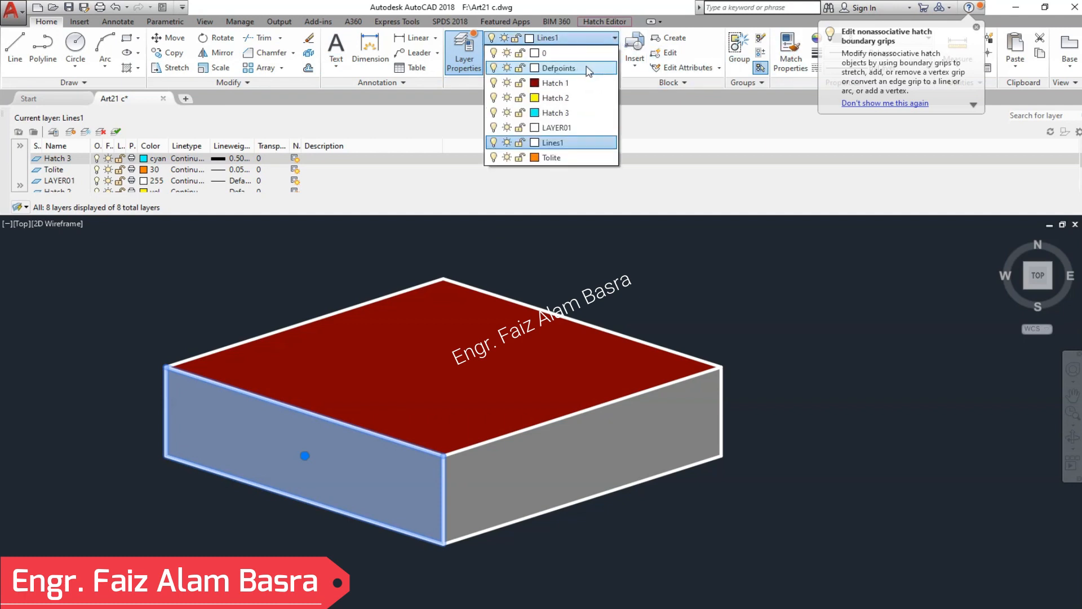
pyautogui.click(579, 104)
pyautogui.click(976, 28)
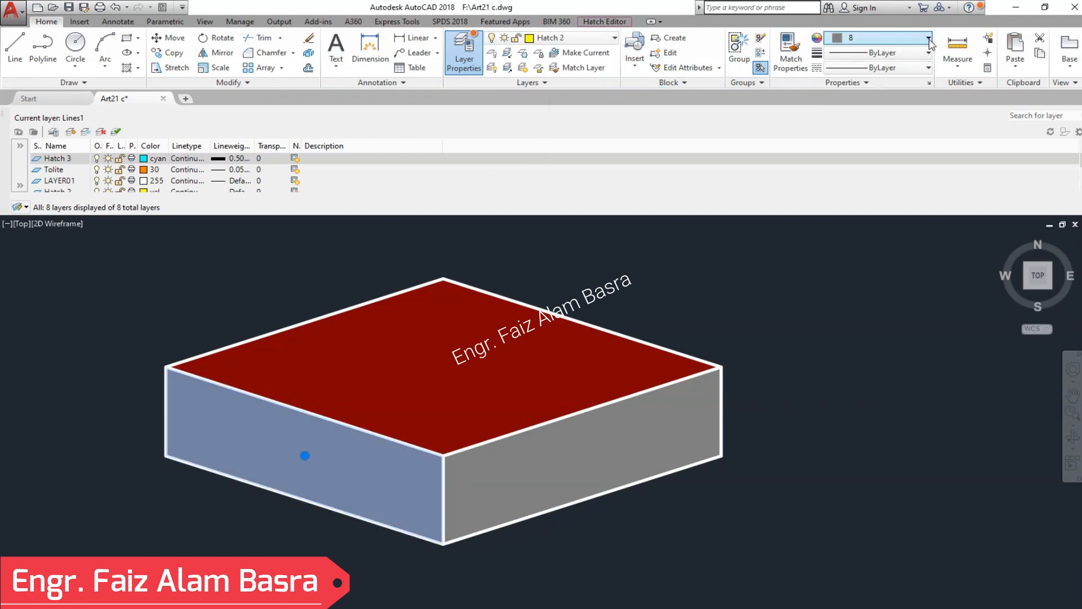
pyautogui.click(901, 37)
pyautogui.click(875, 57)
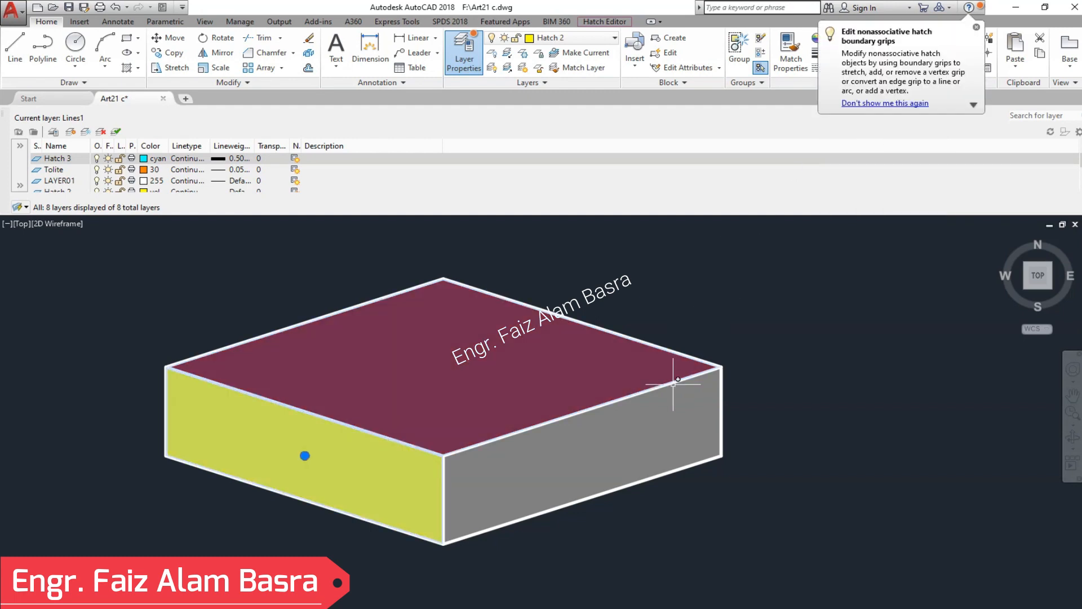
pyautogui.press('Escape')
# Step: Assign the right side face's hatch to layer Hatch 3 and set its color to ByLayer
pyautogui.click(648, 428)
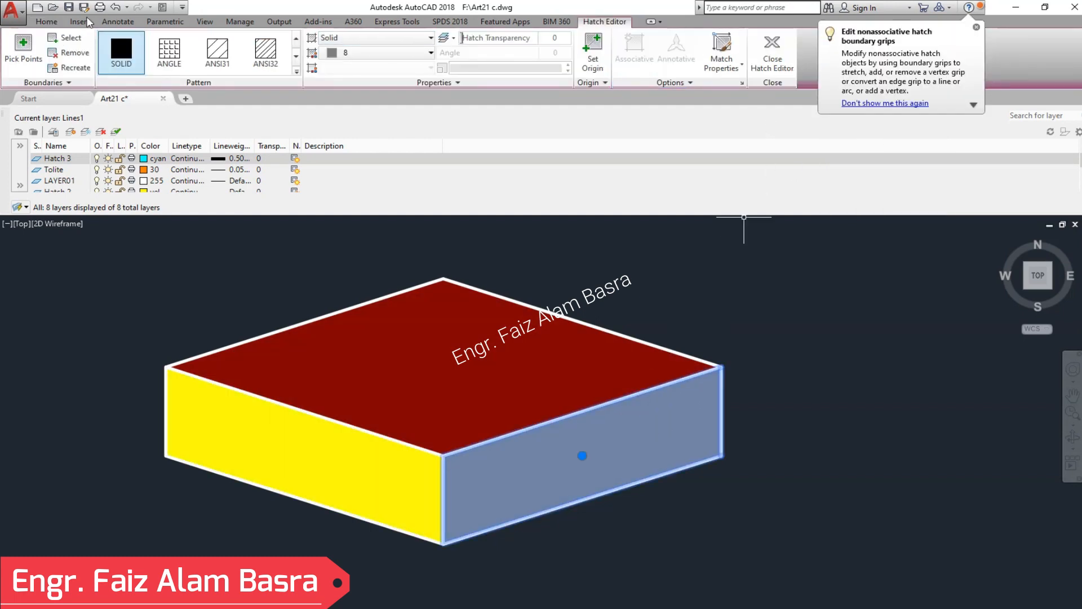
pyautogui.click(47, 21)
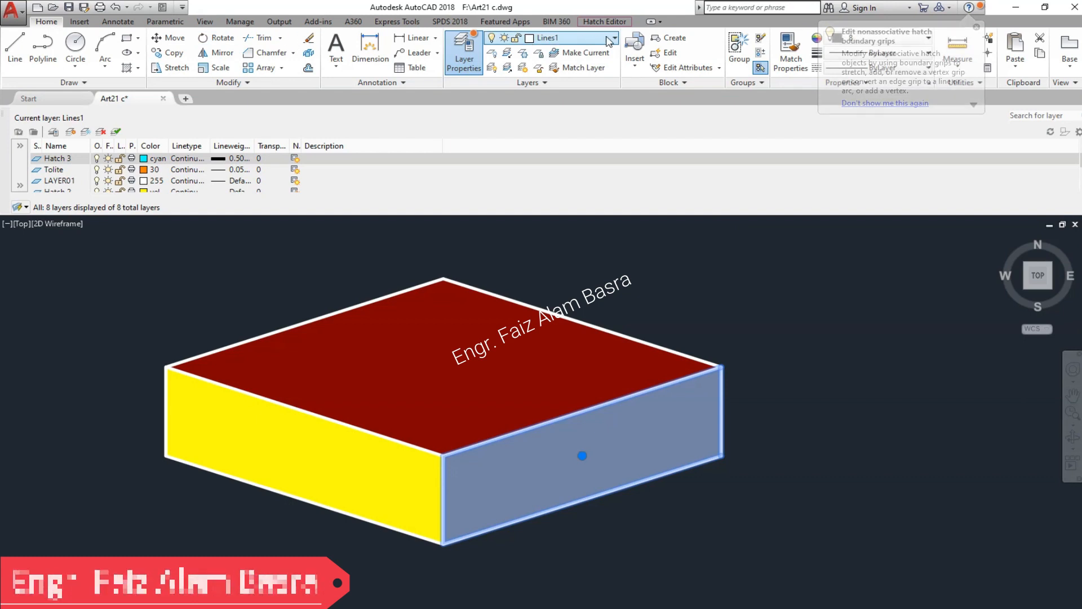
pyautogui.click(555, 37)
pyautogui.click(577, 112)
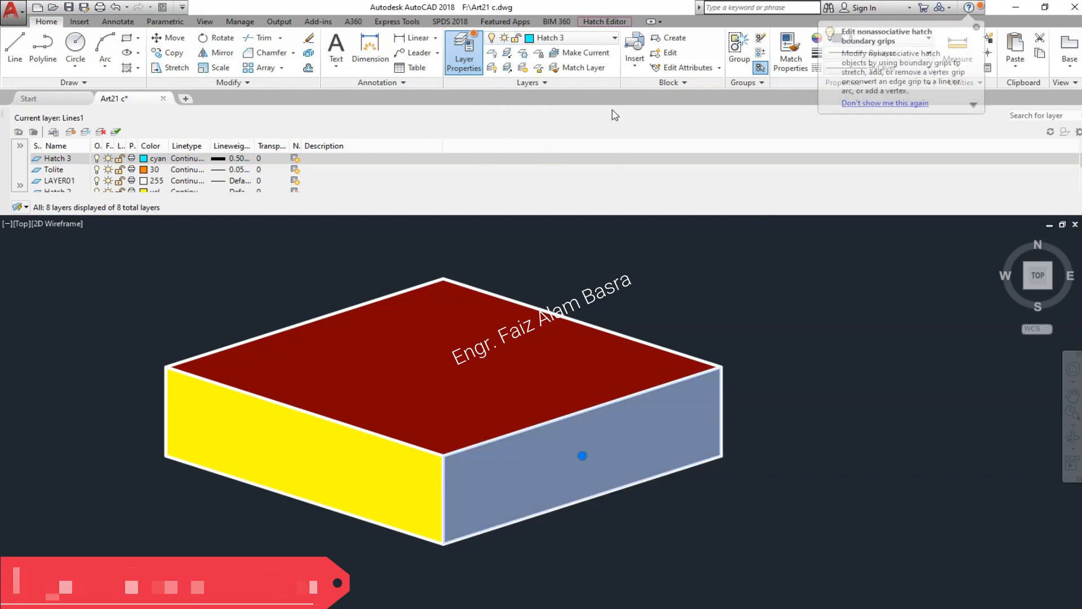
pyautogui.click(975, 28)
pyautogui.click(927, 37)
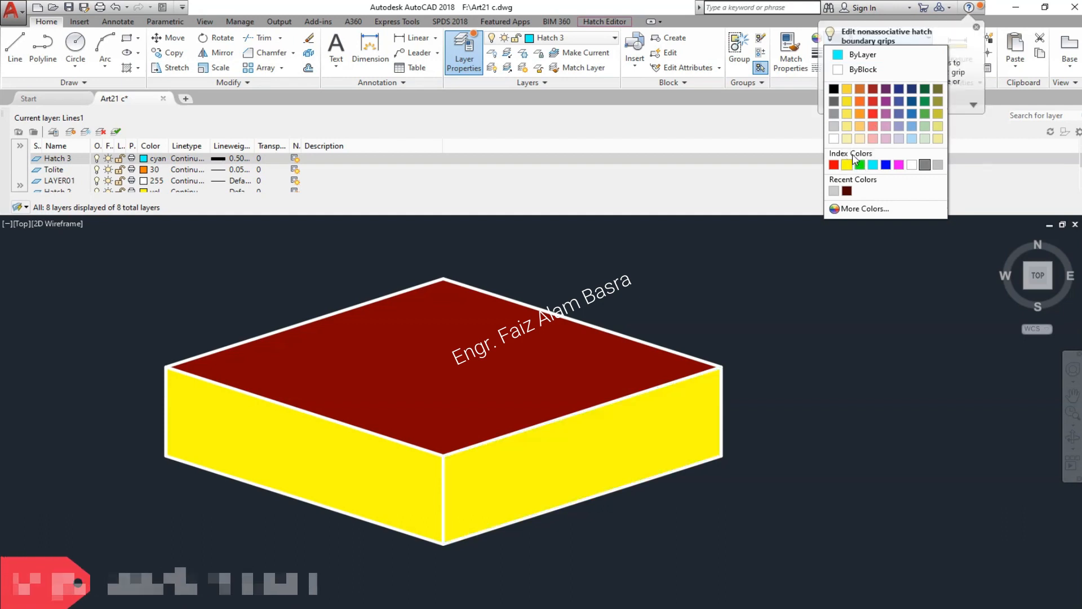
pyautogui.click(878, 56)
pyautogui.press('Escape')
pyautogui.scroll(-4, 387, 331)
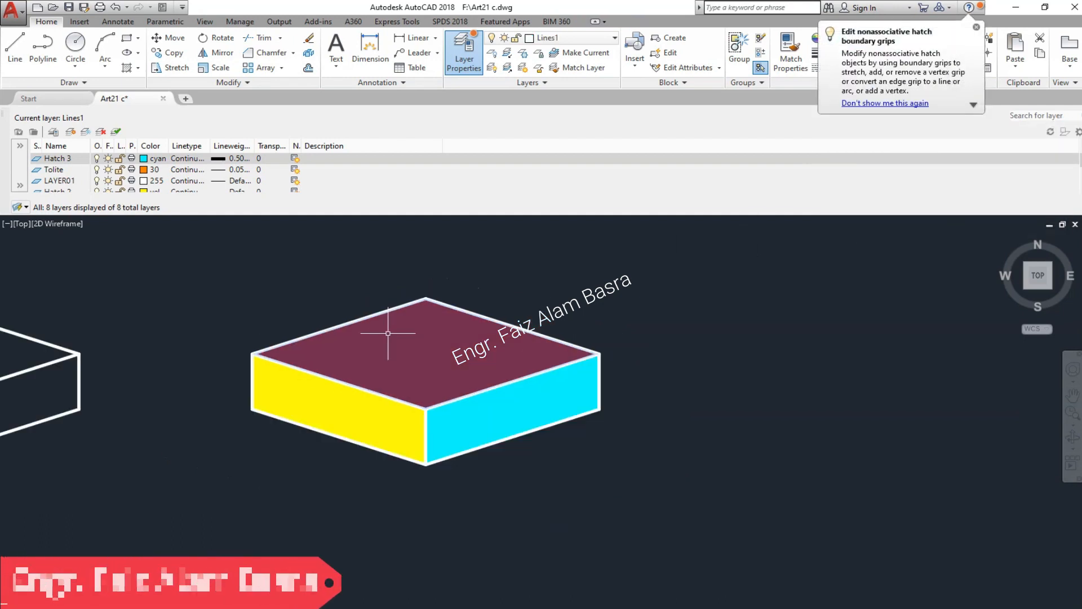
pyautogui.scroll(4, 383, 349)
pyautogui.scroll(-2, 307, 349)
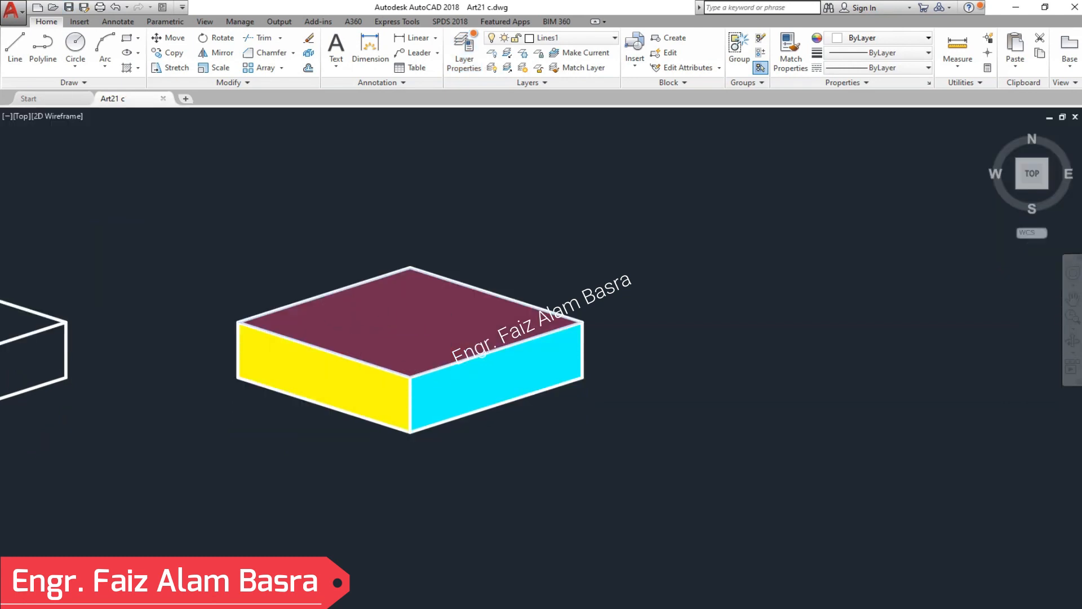
pyautogui.scroll(2, 350, 322)
pyautogui.scroll(-2, 350, 322)
pyautogui.scroll(2, 366, 332)
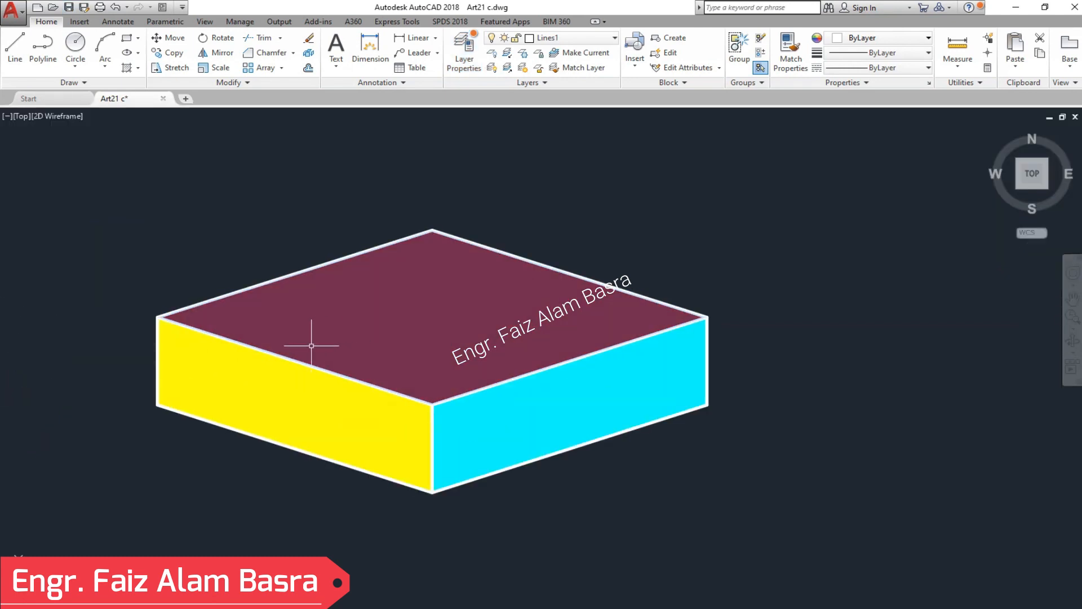
# Step: Try to copy the colored box from its lower-left corner onto the upper-right corner of its cyan face
pyautogui.scroll(-2, 309, 345)
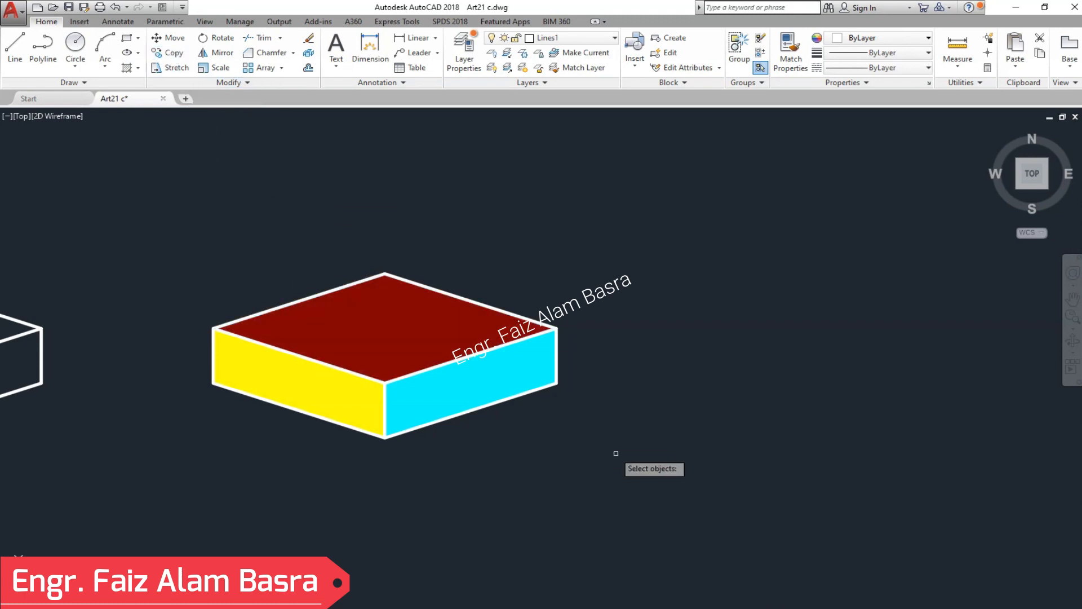
pyautogui.click(661, 478)
pyautogui.click(164, 176)
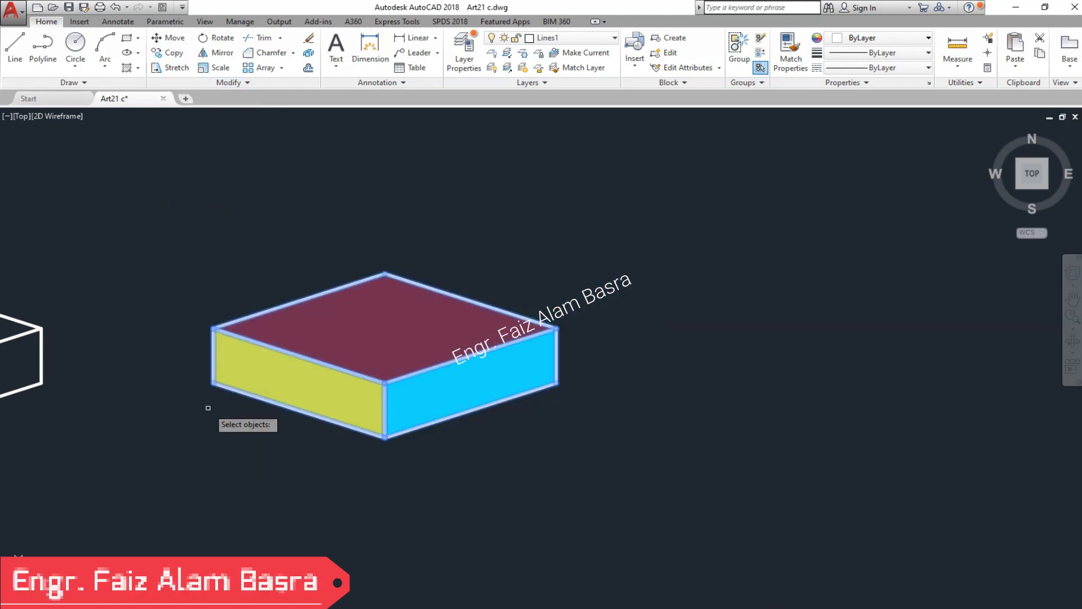
pyautogui.press('Return')
pyautogui.click(220, 385)
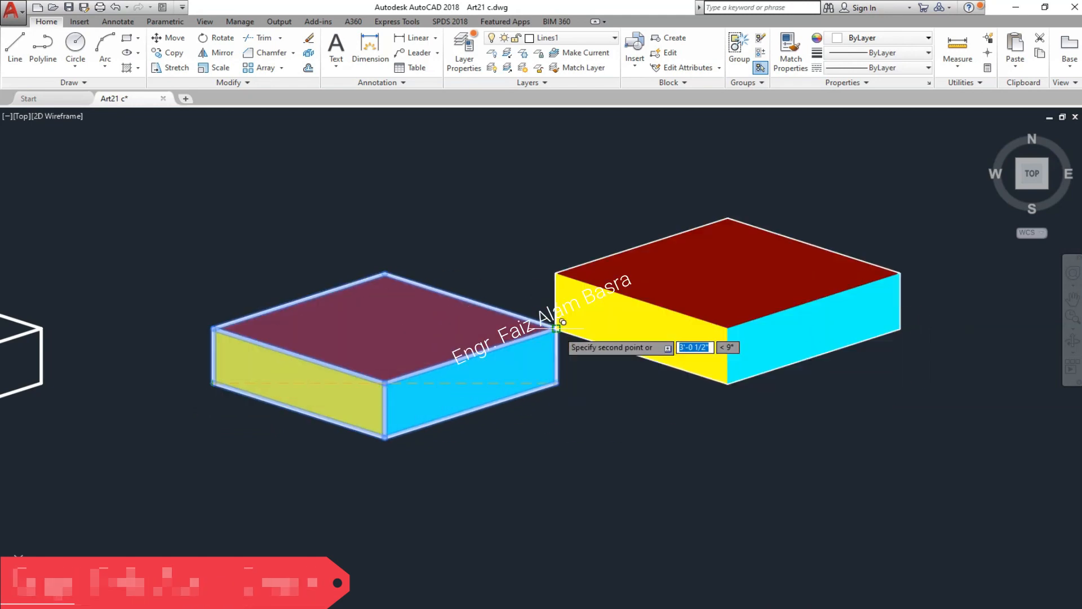
pyautogui.click(556, 327)
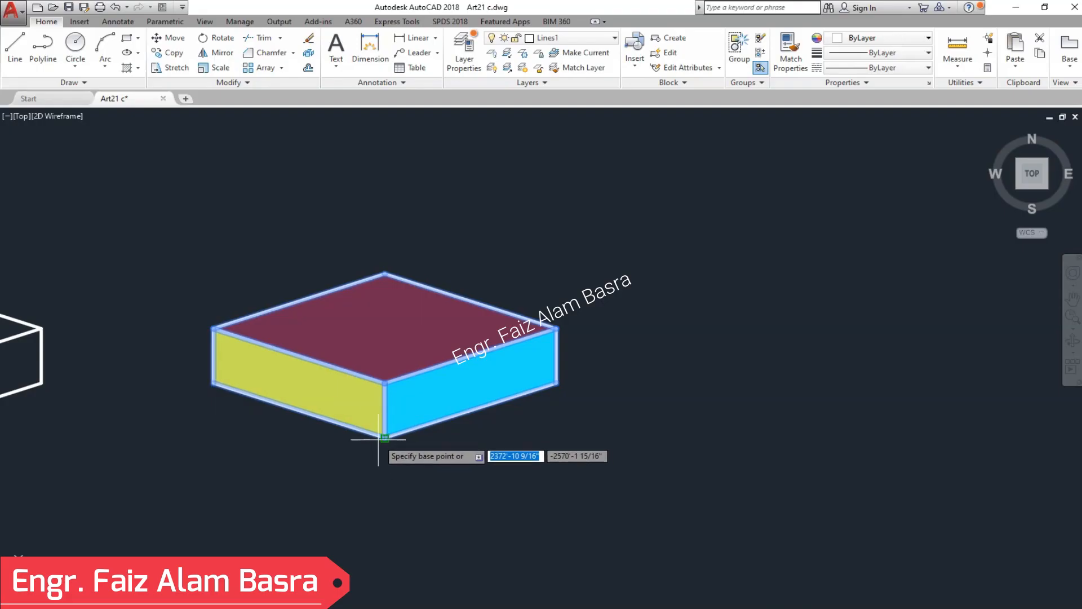
# Step: Copy the colored box by its bottom front corner three times, placing each copy on the previous box's right top corner
pyautogui.click(384, 437)
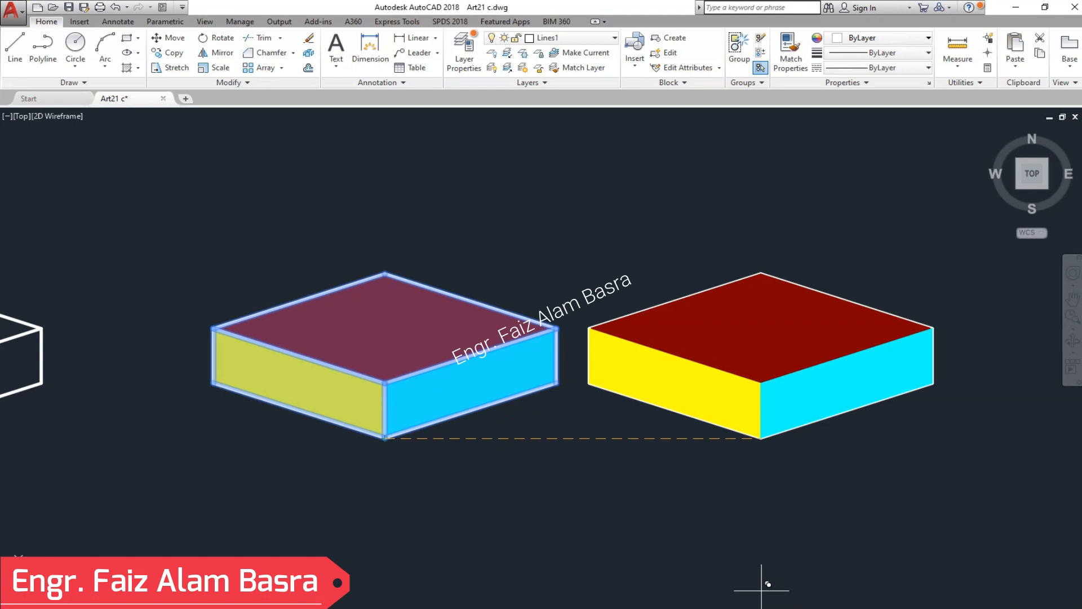
pyautogui.click(555, 327)
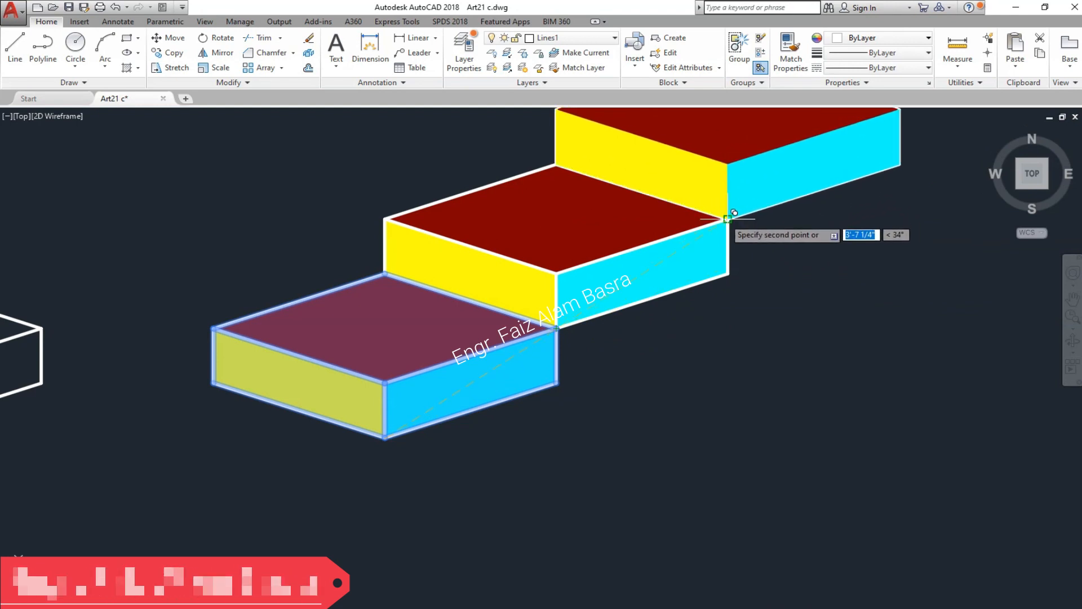
pyautogui.click(733, 214)
pyautogui.scroll(-2, 316, 470)
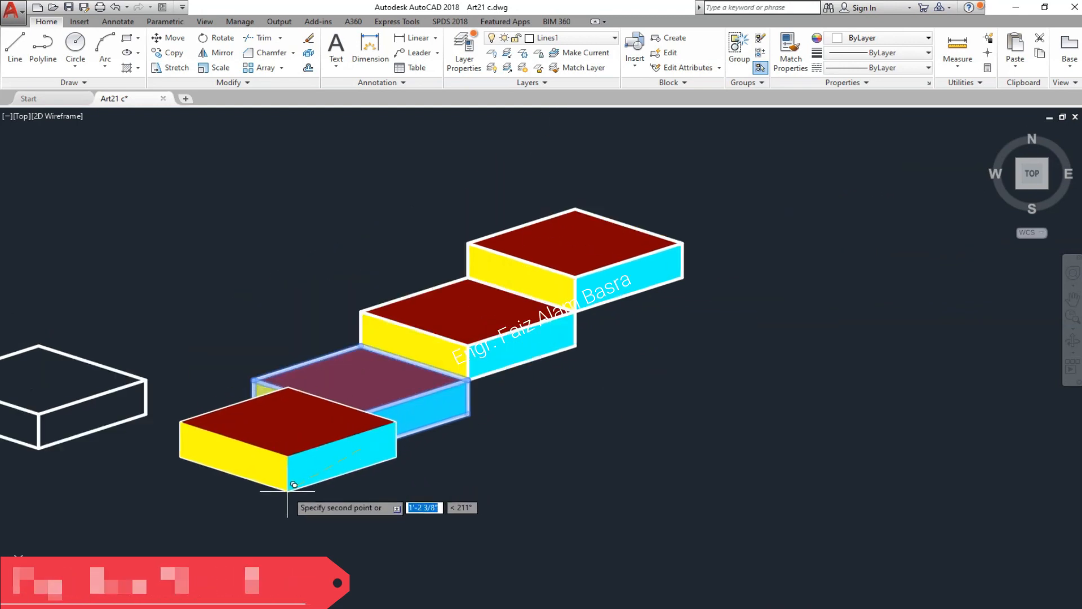
pyautogui.click(682, 244)
pyautogui.scroll(-2, 437, 422)
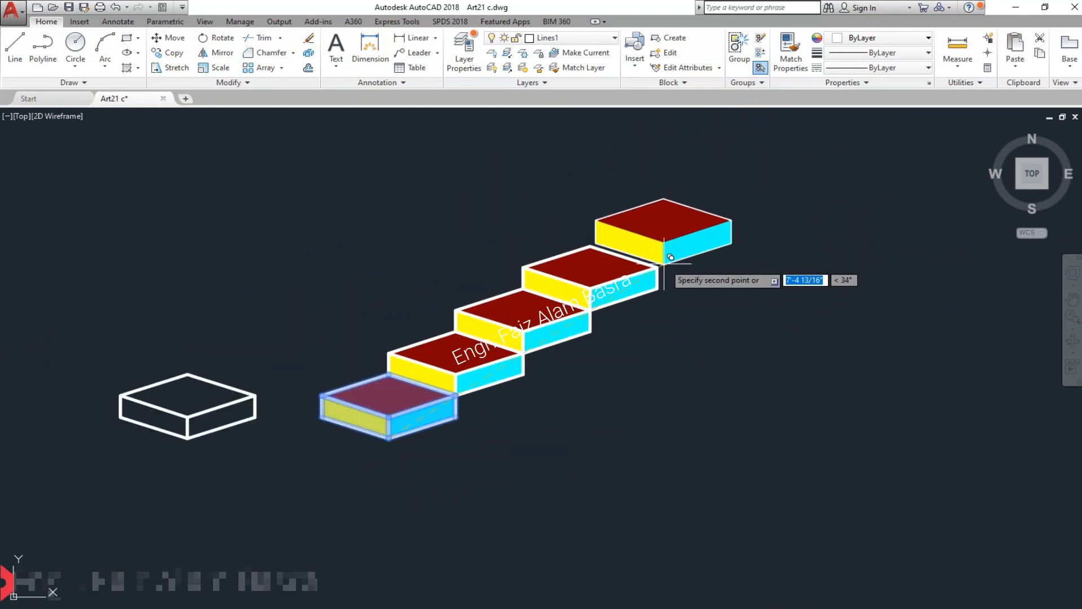
# Step: Add four more box copies up the staircase, each with its bottom front corner on the last box's right top corner
pyautogui.scroll(-2, 507, 338)
pyautogui.scroll(6, 684, 274)
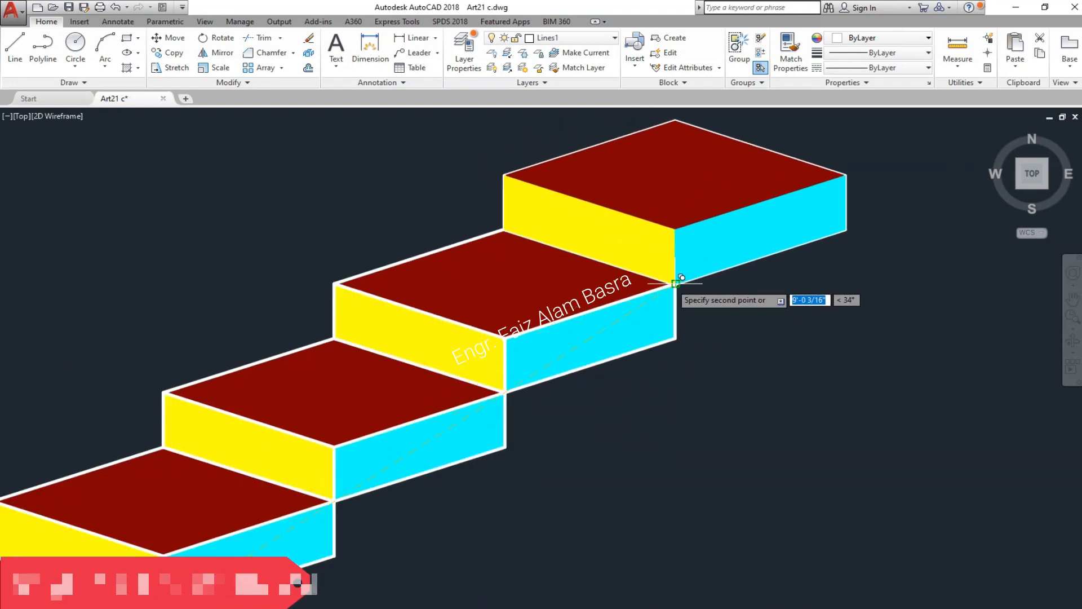
pyautogui.click(684, 274)
pyautogui.scroll(-3, 530, 366)
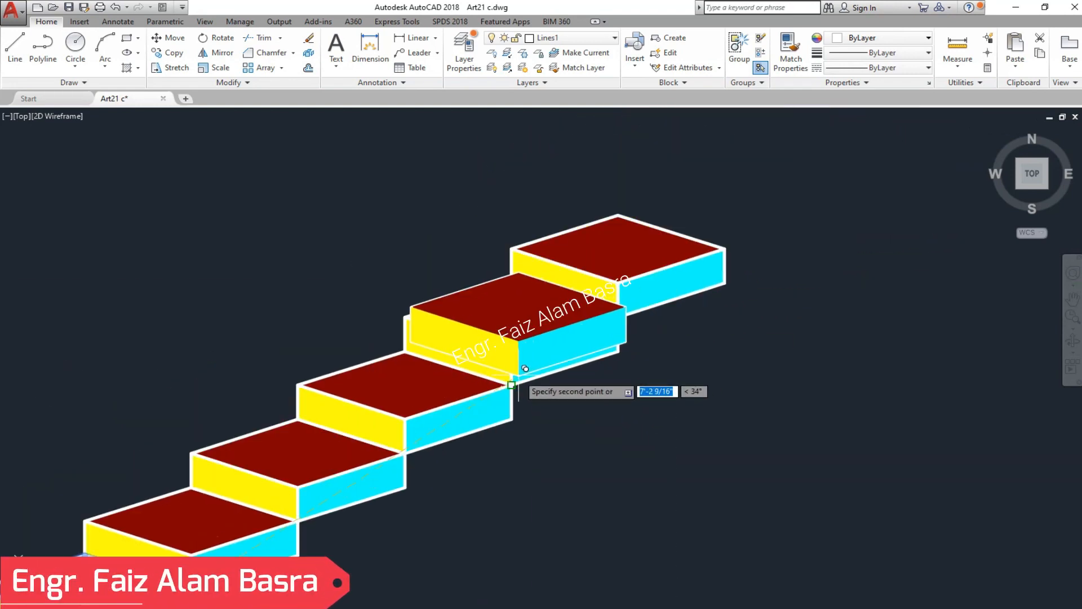
pyautogui.scroll(1, 755, 240)
pyautogui.click(724, 248)
pyautogui.scroll(-3, 417, 428)
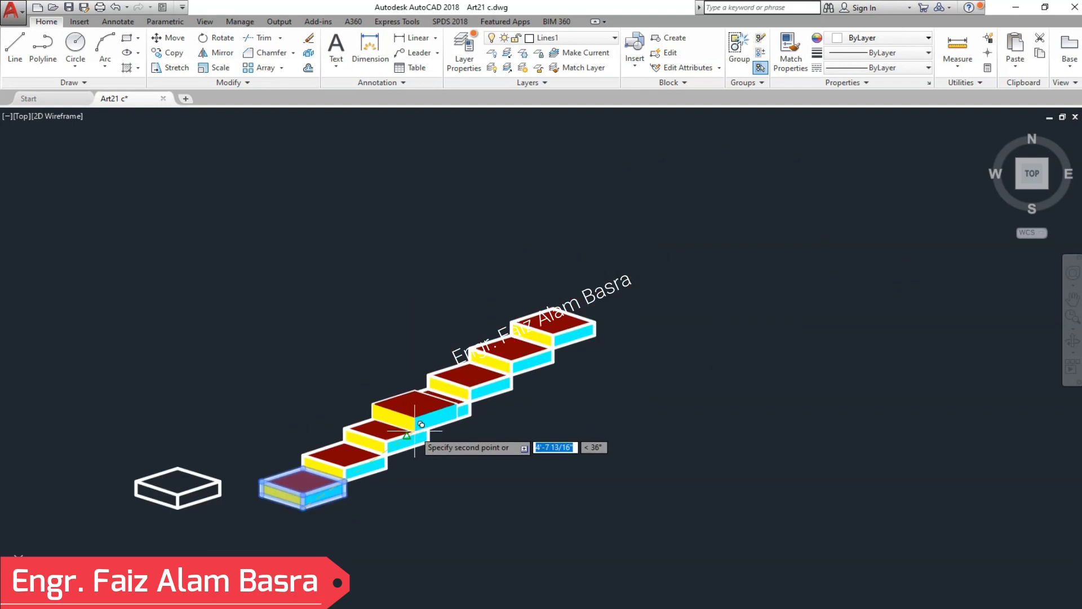
pyautogui.scroll(3, 591, 324)
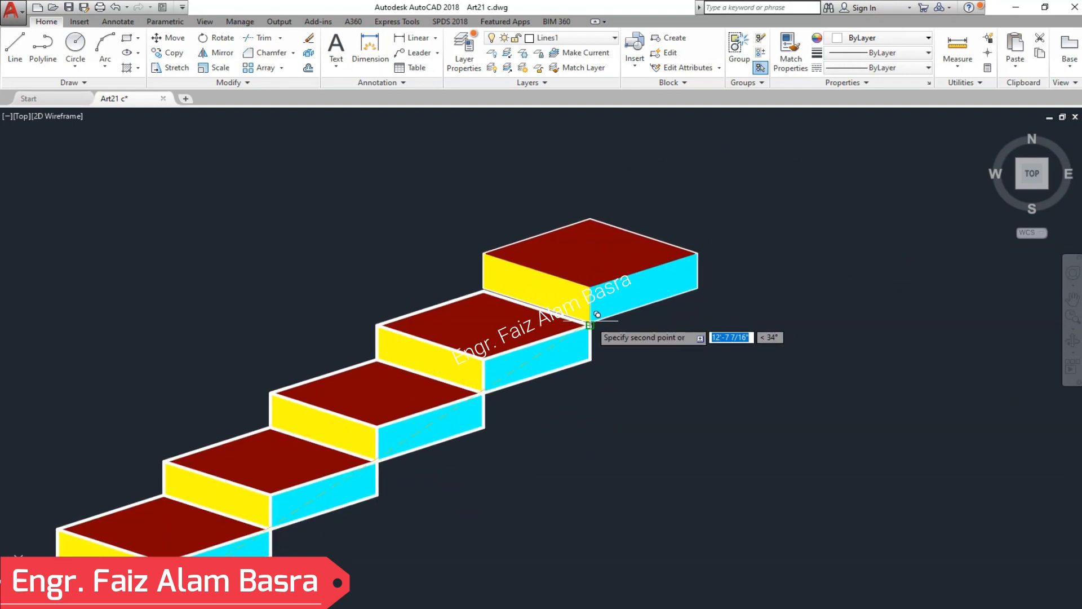
pyautogui.click(597, 314)
pyautogui.scroll(-3, 768, 267)
pyautogui.scroll(-1, 769, 262)
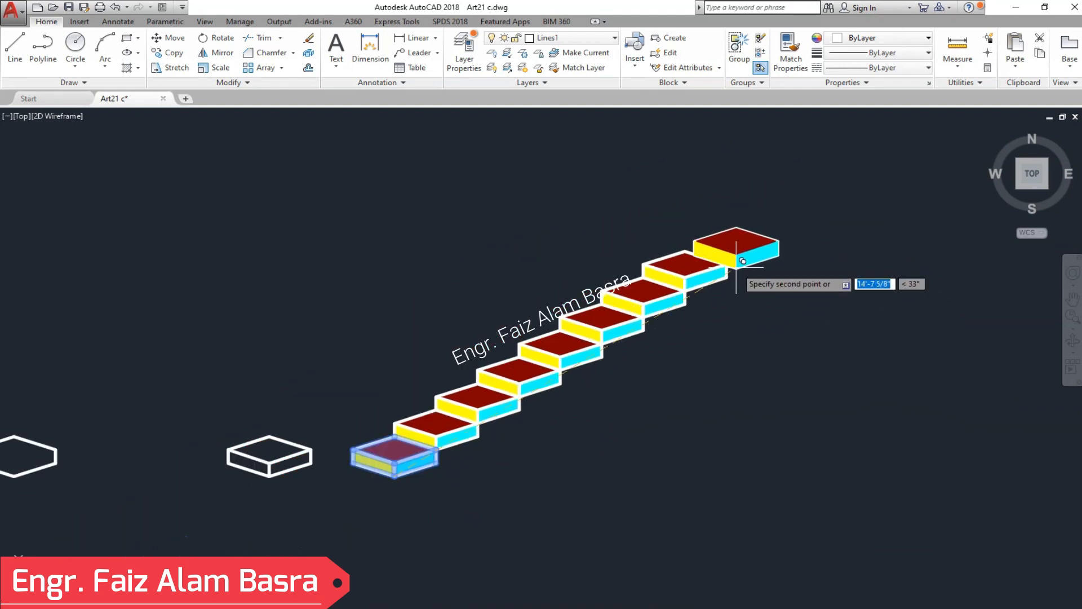
# Step: Place one separate copy of the colored box in the empty area above and left of the uncolored box
pyautogui.click(177, 393)
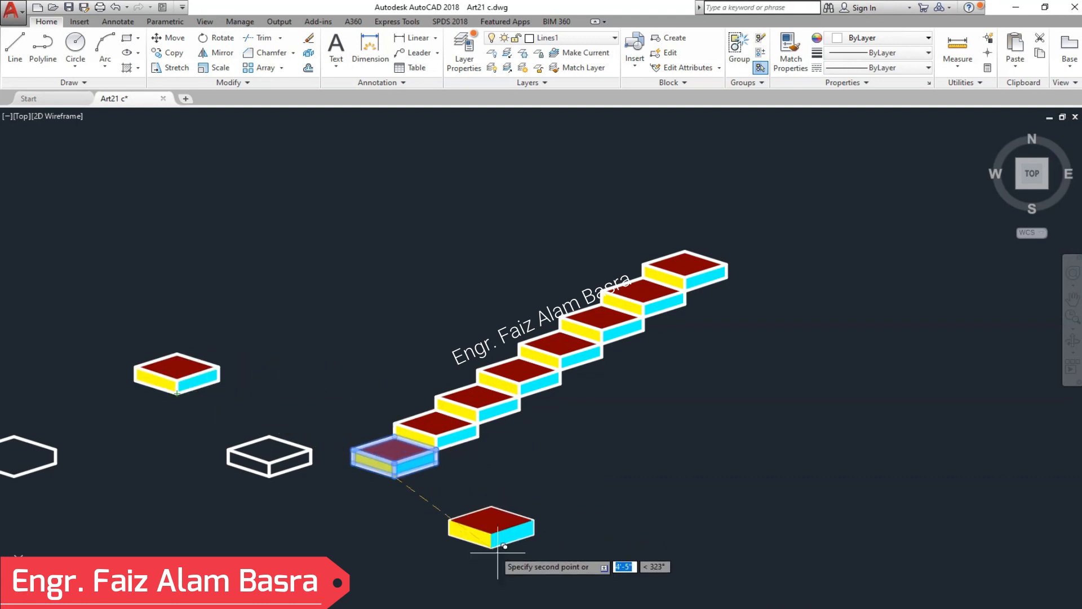
pyautogui.scroll(2, 389, 497)
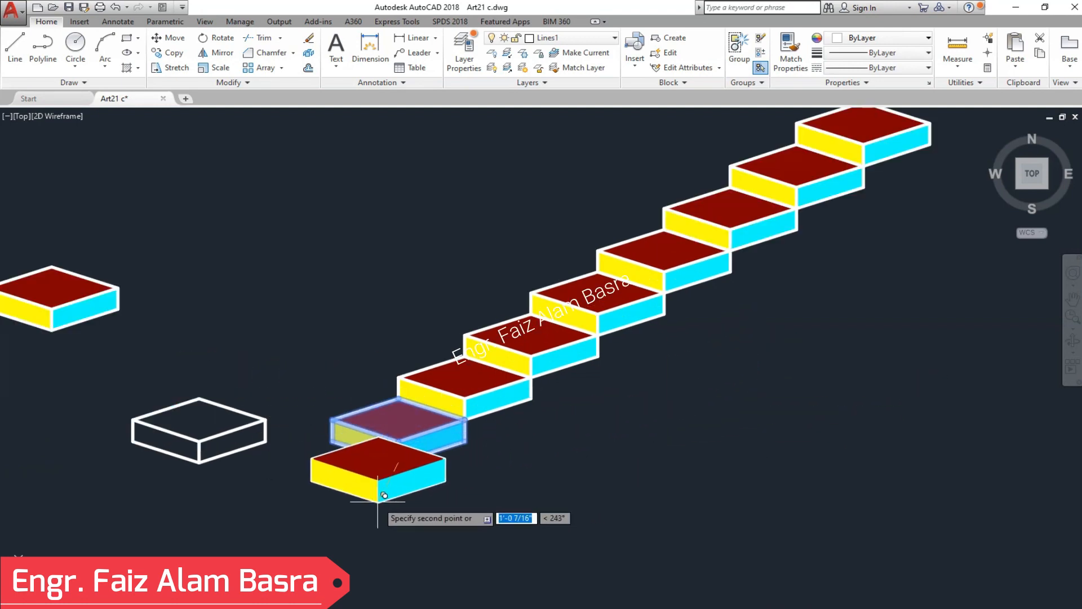
pyautogui.scroll(-2, 440, 476)
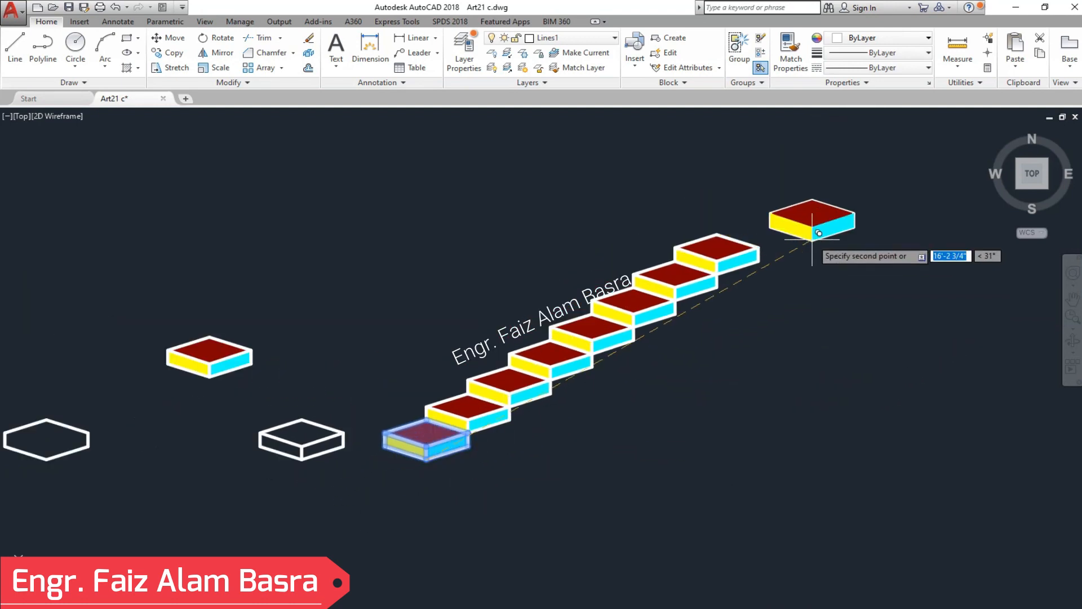
# Step: Add two more box copies at the staircase's upper end, corner to corner, and end the Copy command
pyautogui.scroll(2, 863, 215)
pyautogui.click(727, 252)
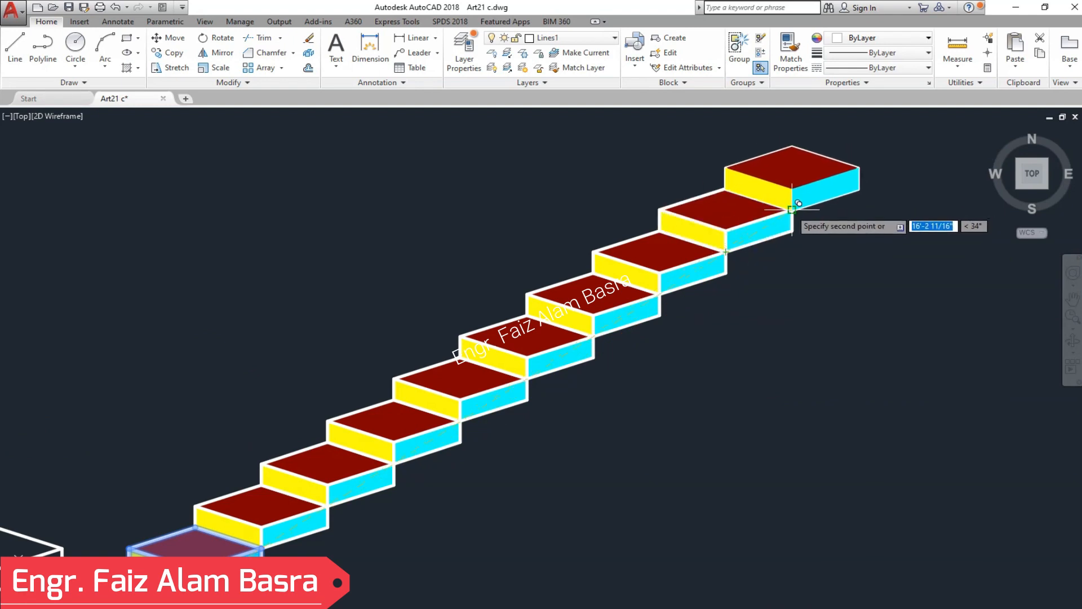
pyautogui.click(792, 209)
pyautogui.scroll(-2, 597, 248)
pyautogui.scroll(2, 598, 248)
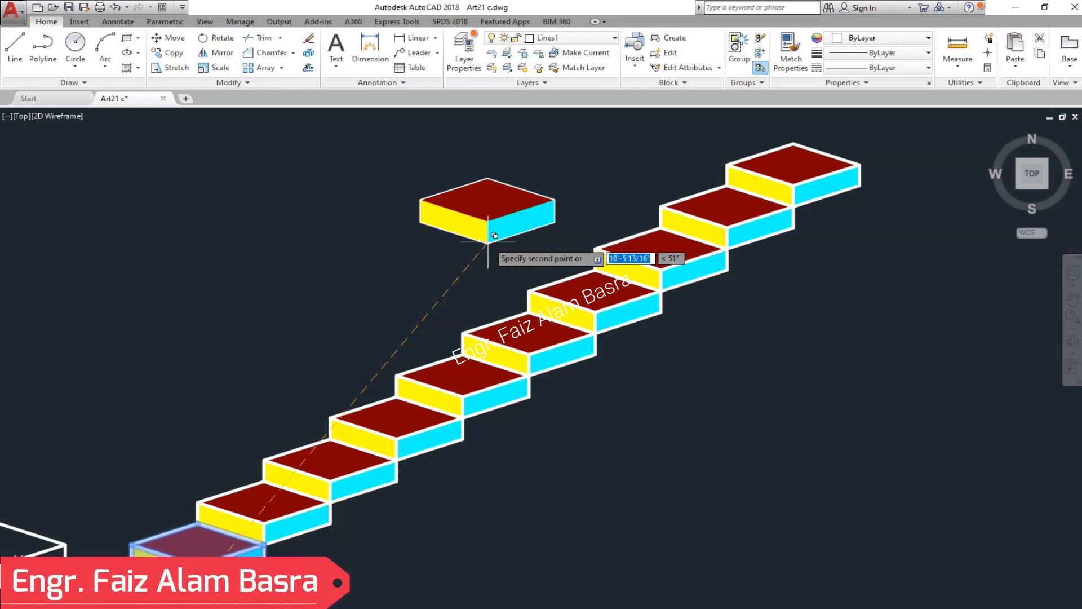
pyautogui.press('Escape')
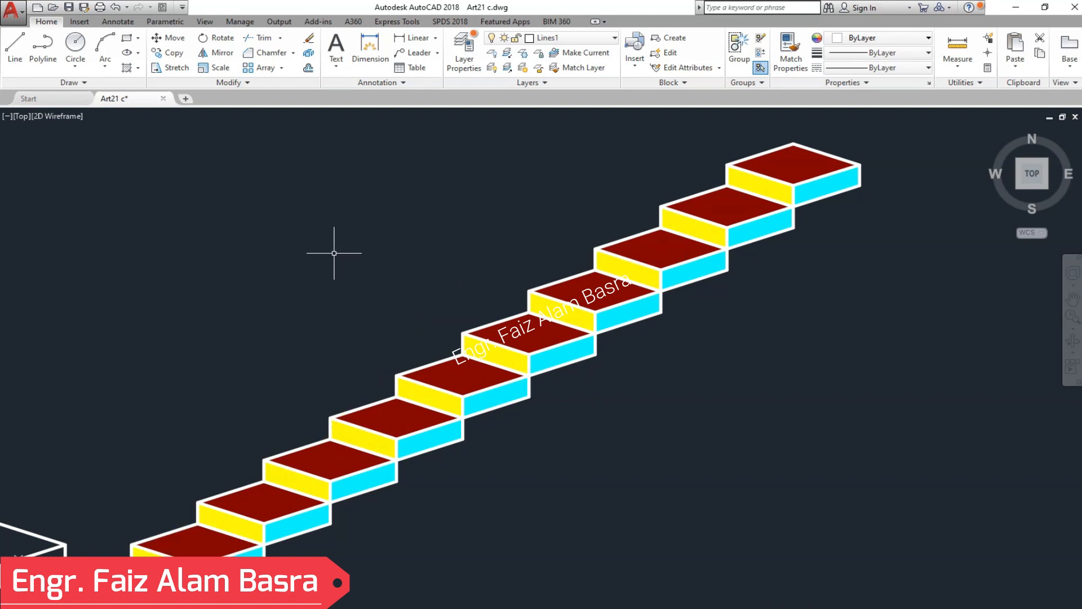
pyautogui.click(669, 242)
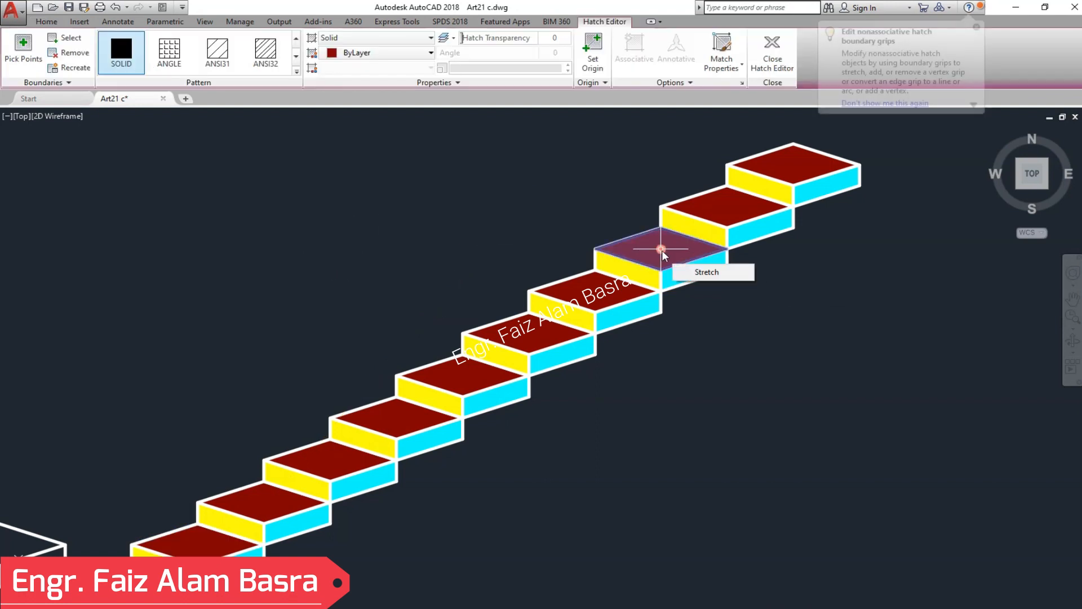
pyautogui.press('Escape')
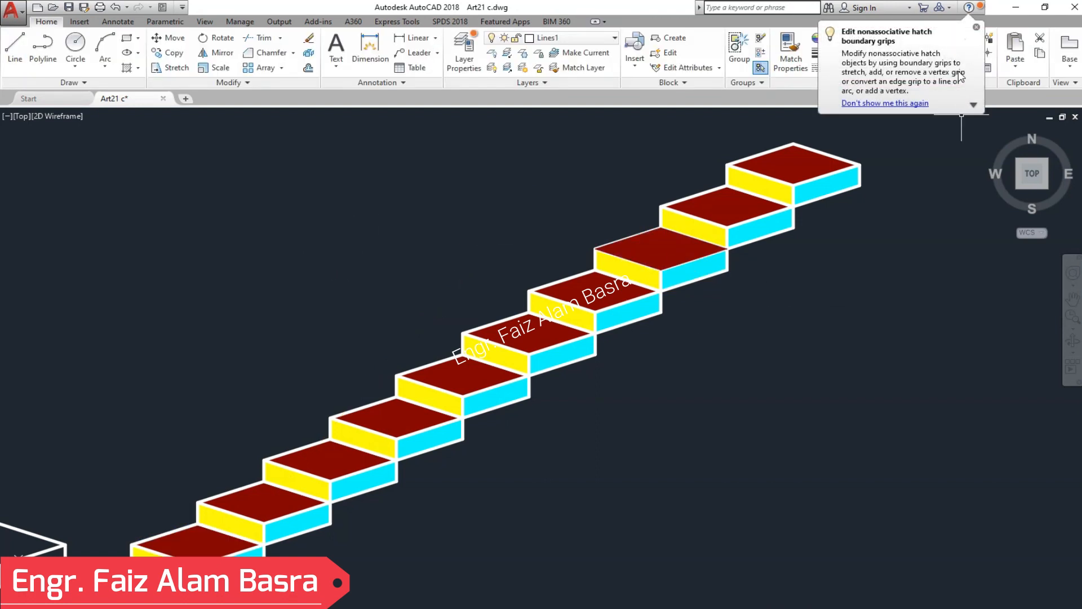
pyautogui.click(976, 30)
# Step: Copy the staircase row by the lower left corner of its lowest box, placing one copy at that box's lower right corner
pyautogui.scroll(-2, 338, 292)
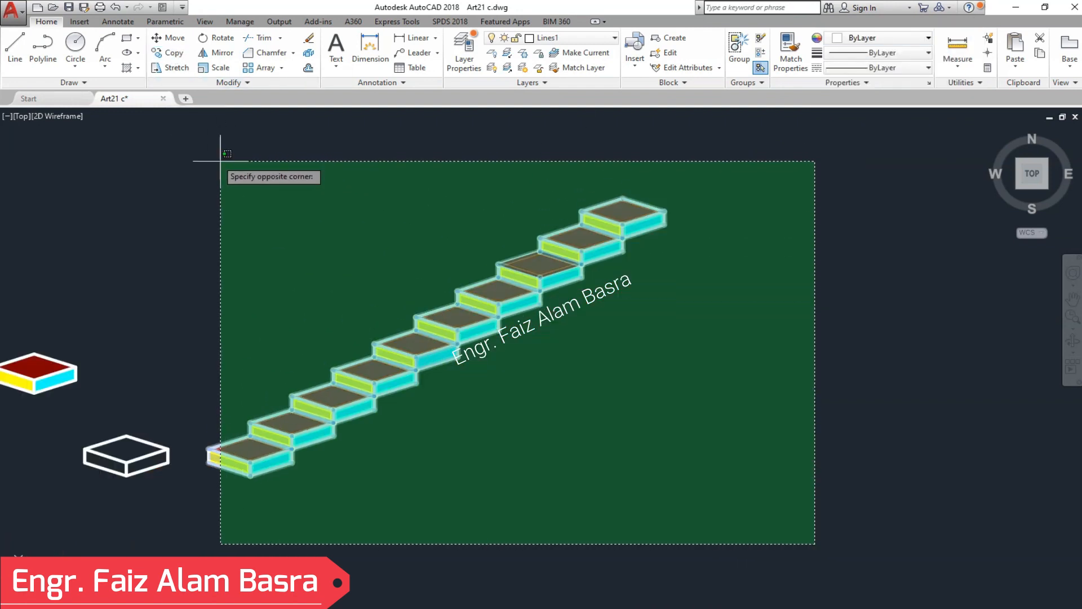
pyautogui.click(197, 153)
pyautogui.scroll(6, 225, 442)
pyautogui.scroll(-4, 200, 313)
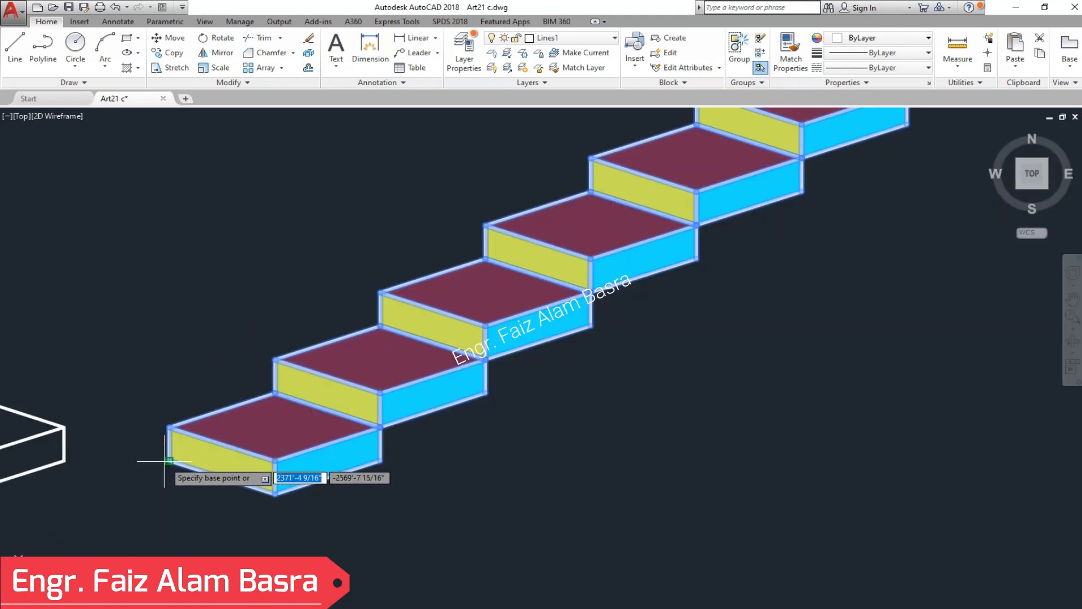
pyautogui.click(169, 460)
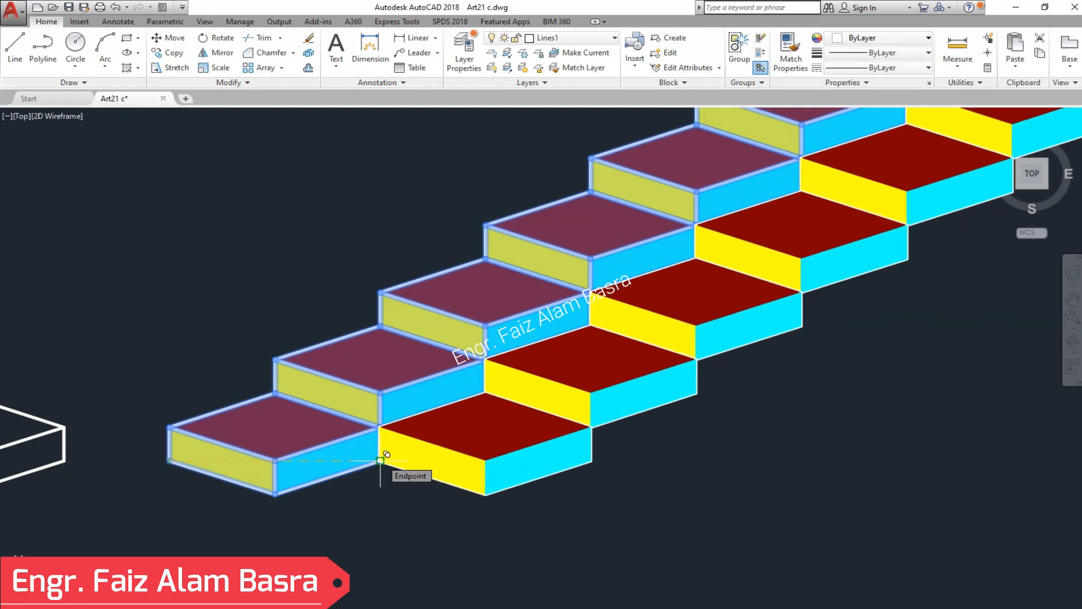
pyautogui.scroll(-3, 428, 445)
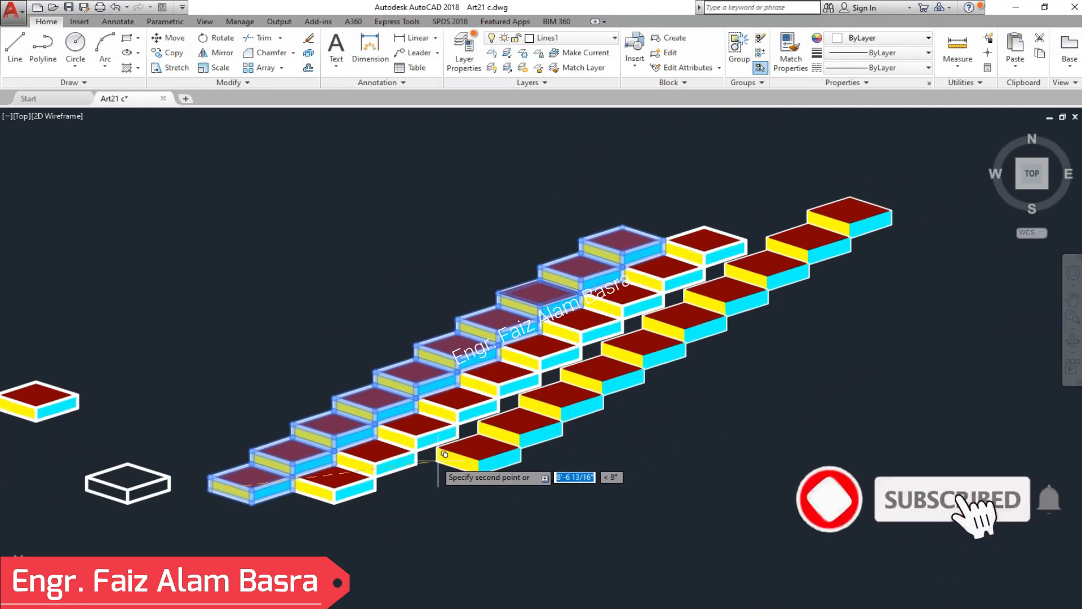
# Step: Place four more copies of the staircase row side by side, each starting at the previous copy's lower right corner, and end the Copy command
pyautogui.scroll(1, 394, 479)
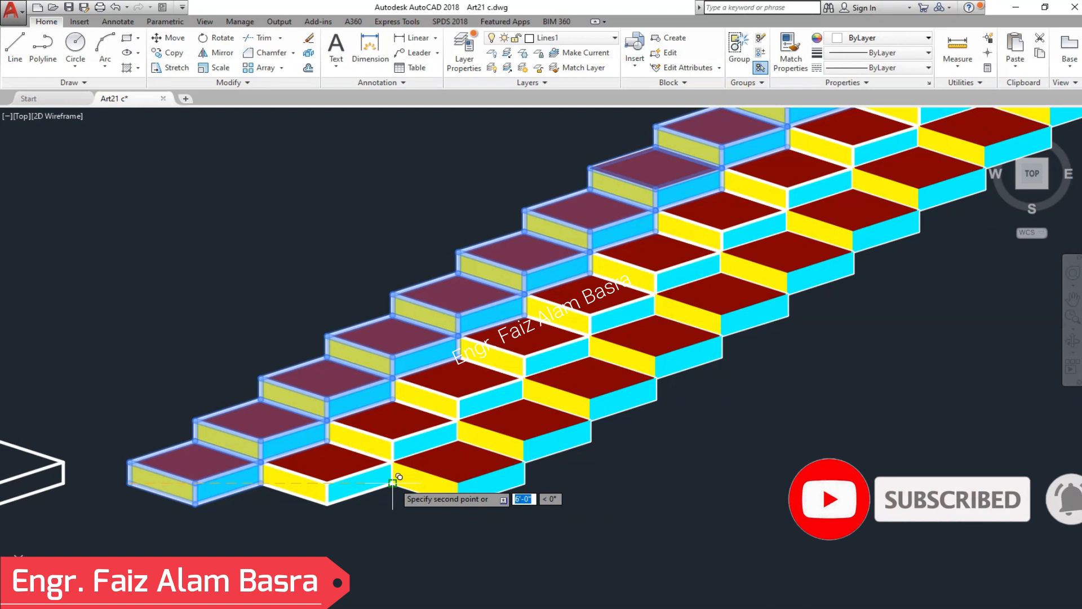
pyautogui.click(393, 482)
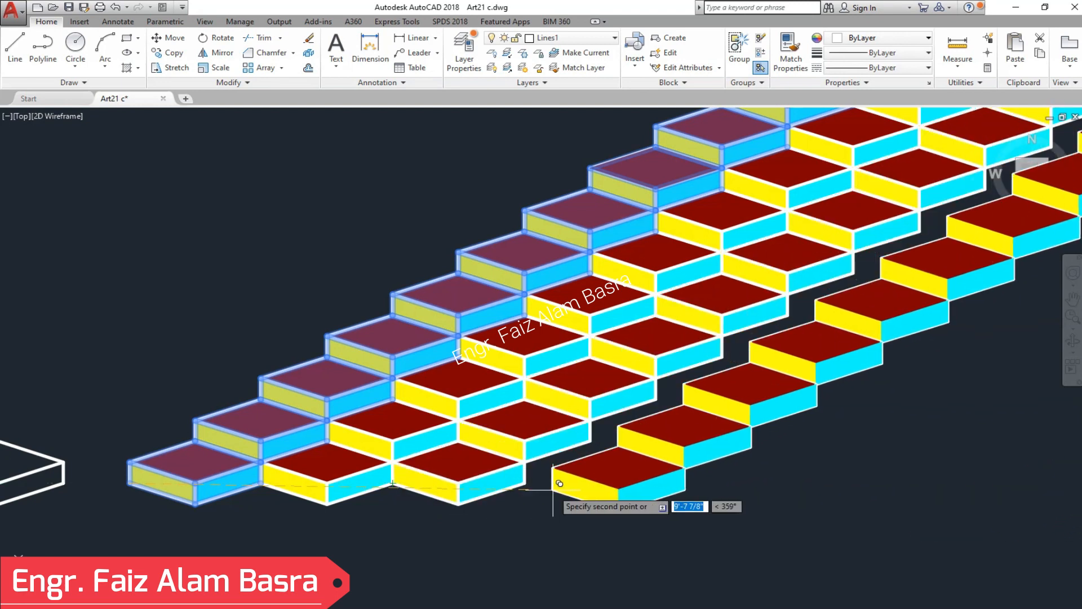
pyautogui.click(524, 482)
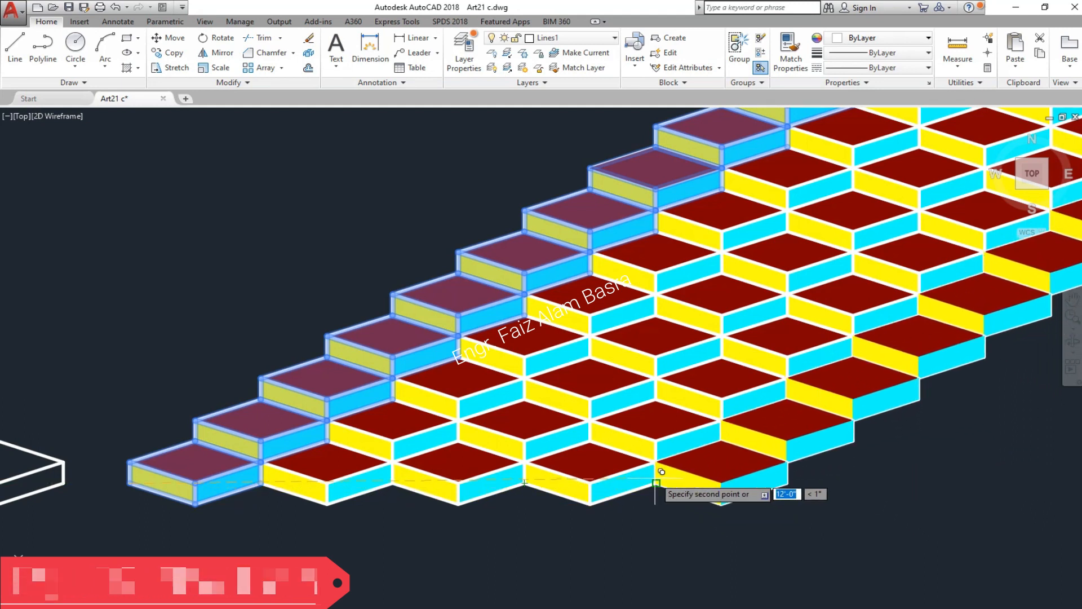
pyautogui.click(661, 478)
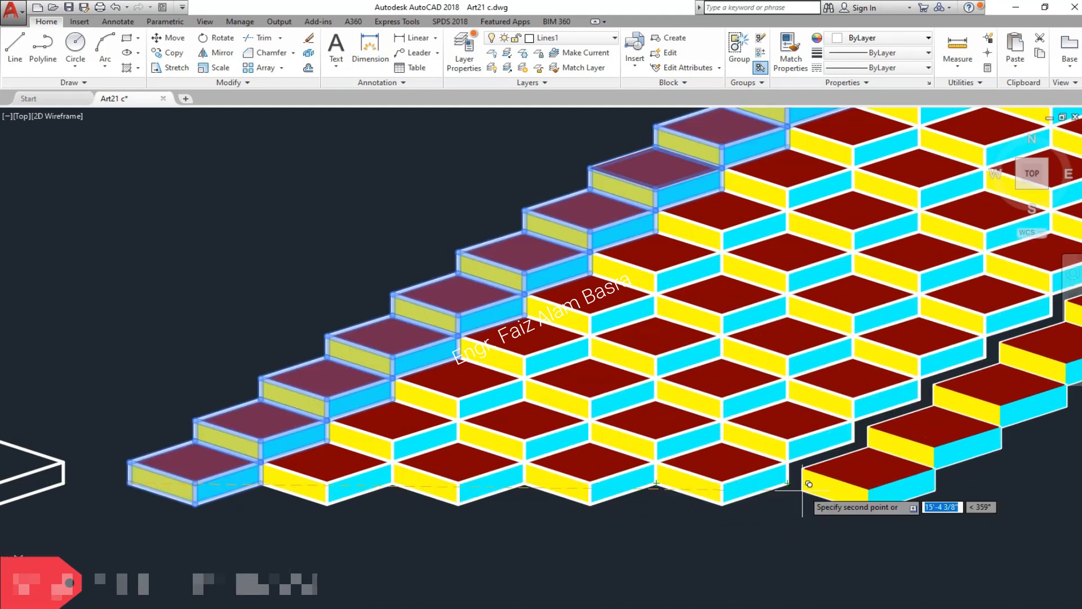
pyautogui.scroll(-5, 787, 482)
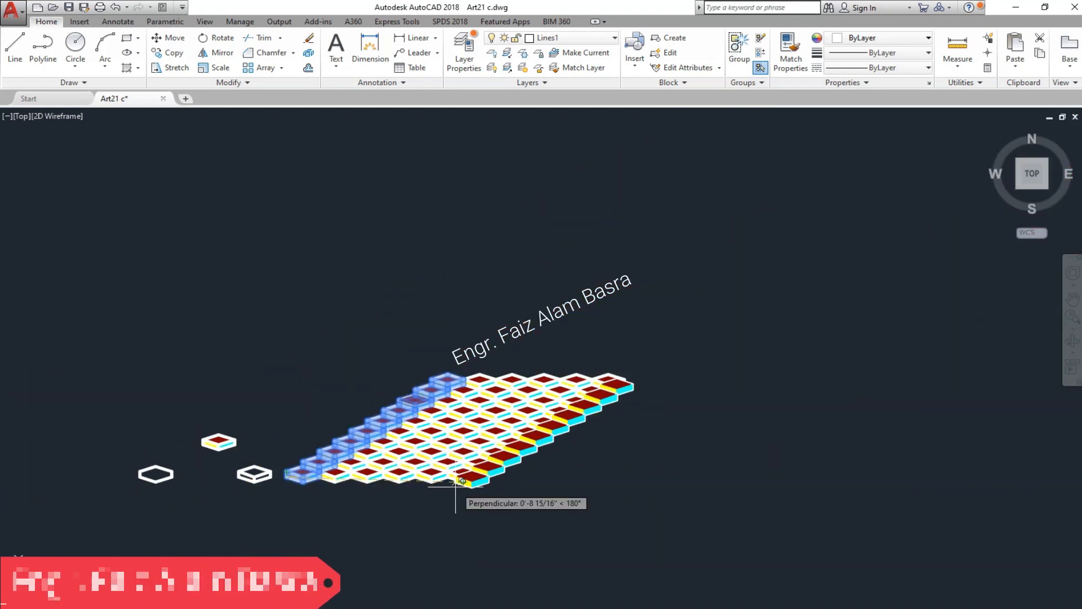
pyautogui.press('Escape')
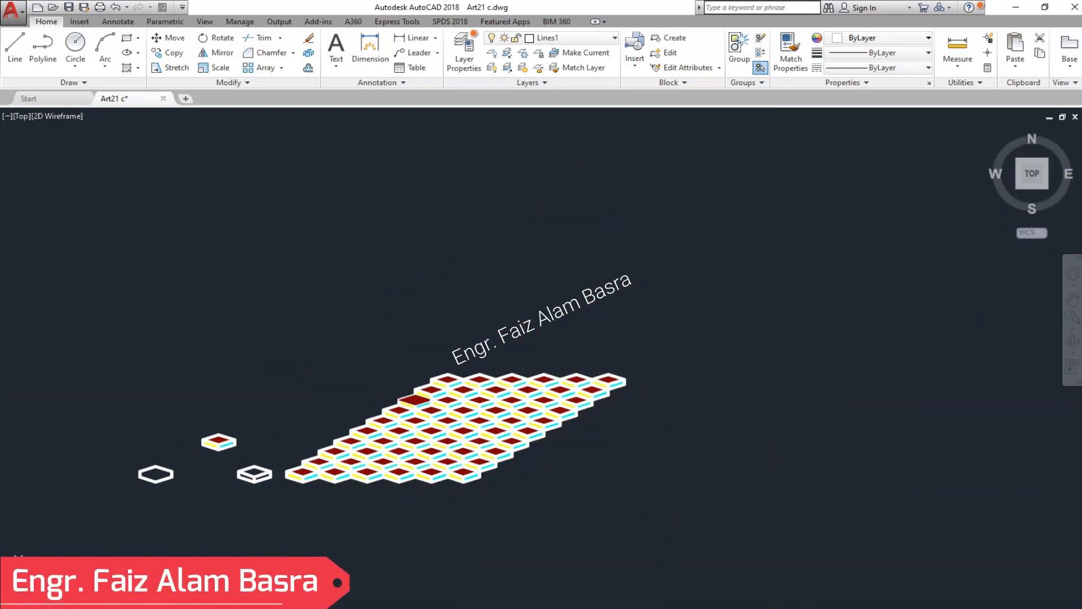
# Step: Copy all six staircase rows together and attach the copy to the block's right side, joined at the lowest boxes' corners
pyautogui.scroll(2, 395, 434)
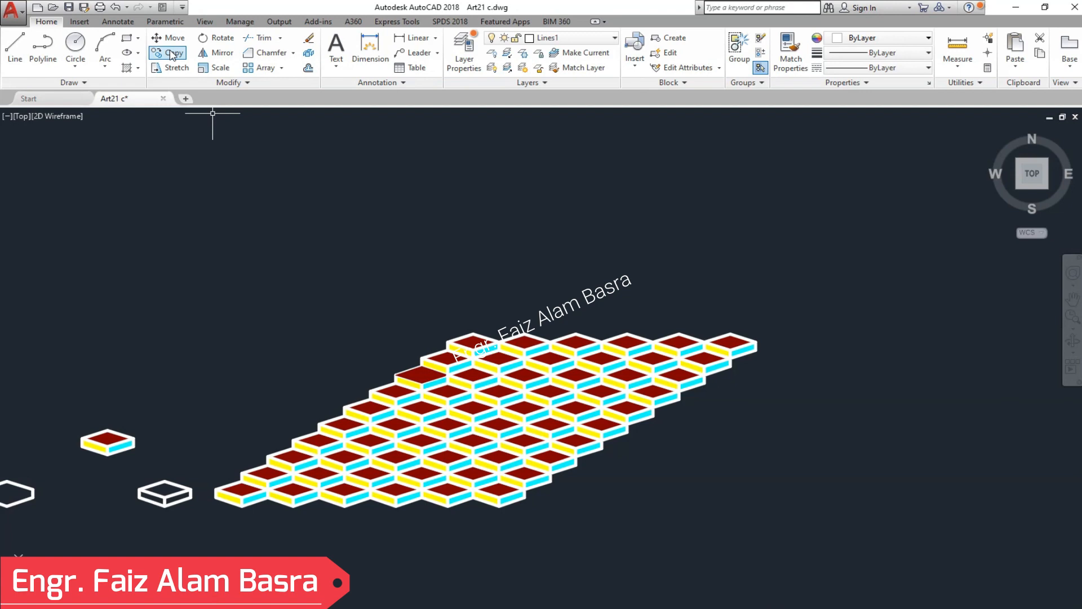
pyautogui.click(901, 555)
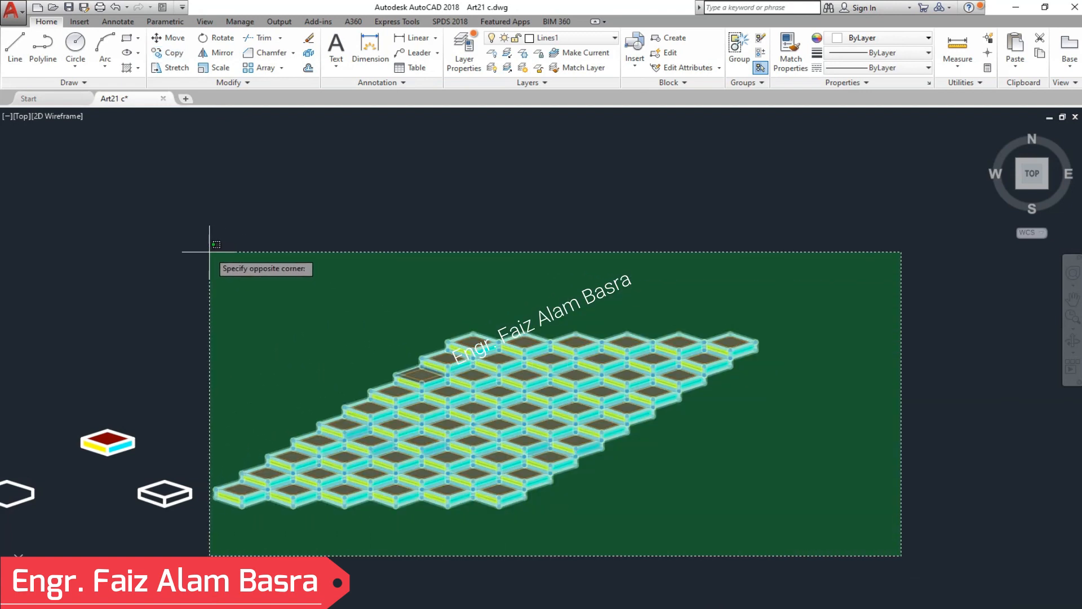
pyautogui.click(209, 252)
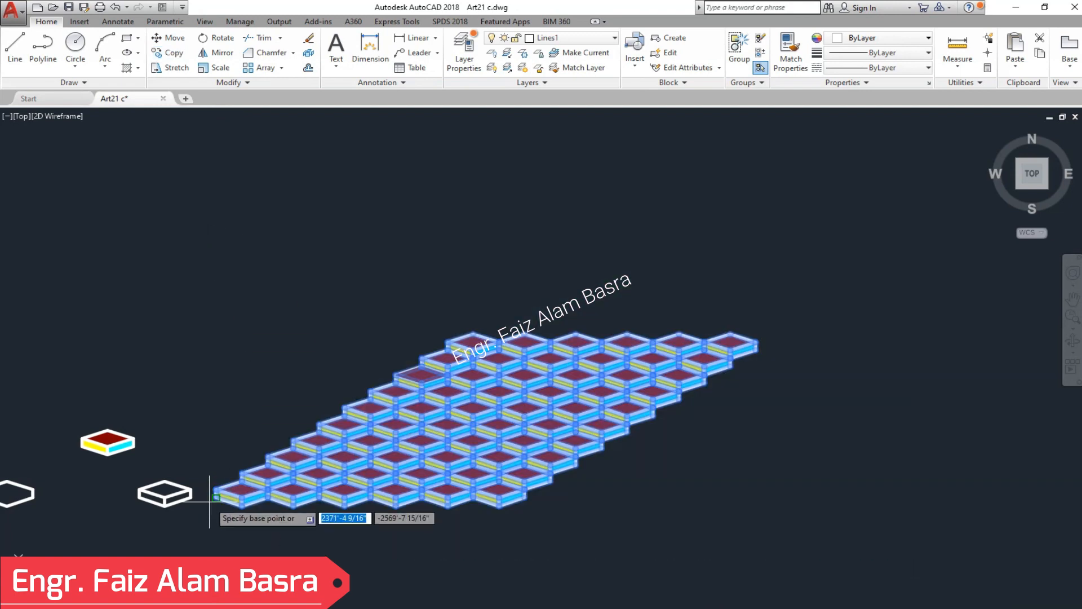
pyautogui.scroll(2, 237, 520)
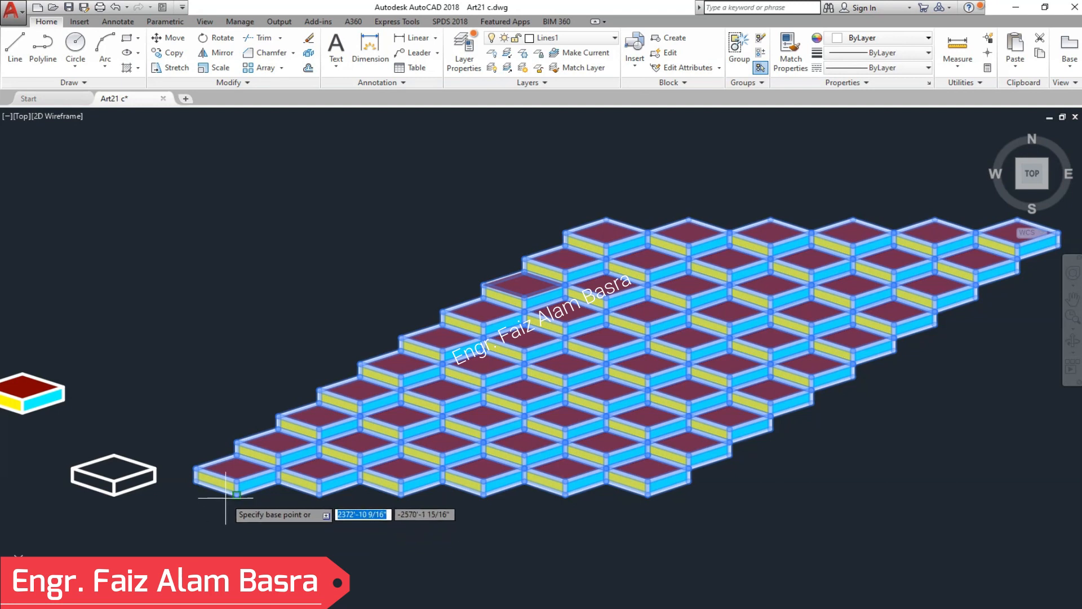
pyautogui.click(195, 480)
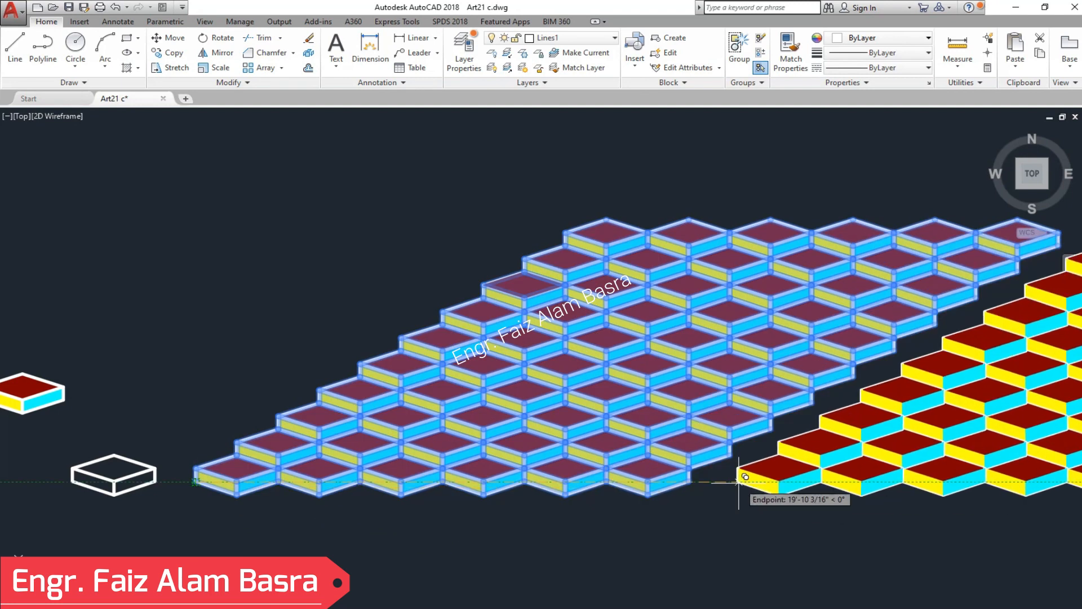
pyautogui.click(692, 481)
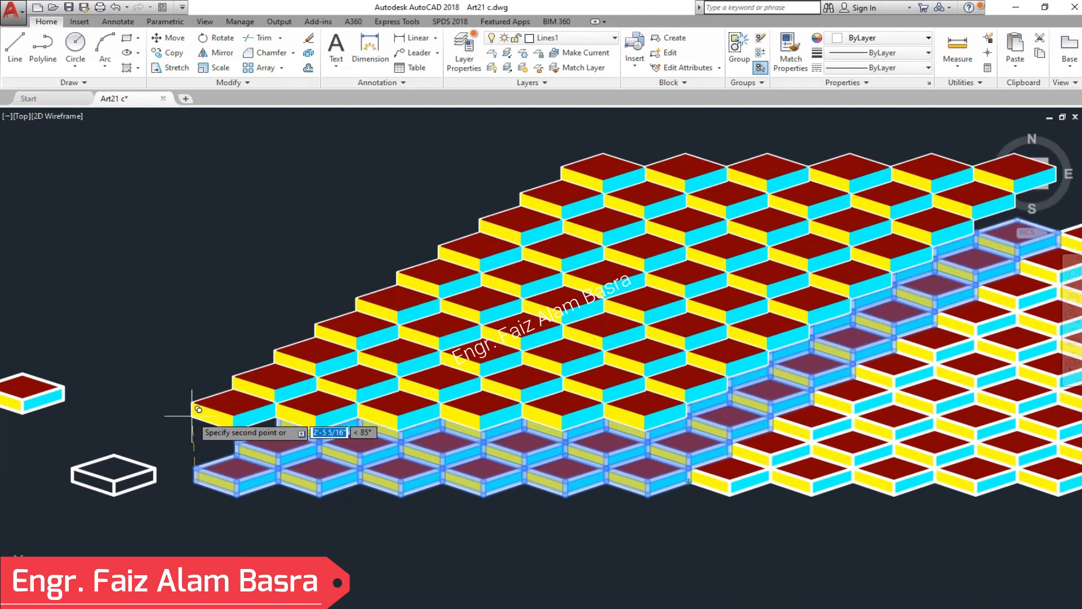
pyautogui.press('Return')
# Step: Examine the doubled box pattern up close and as a whole, checking how the copied boxes join
pyautogui.scroll(-3, 218, 411)
pyautogui.scroll(4, 817, 355)
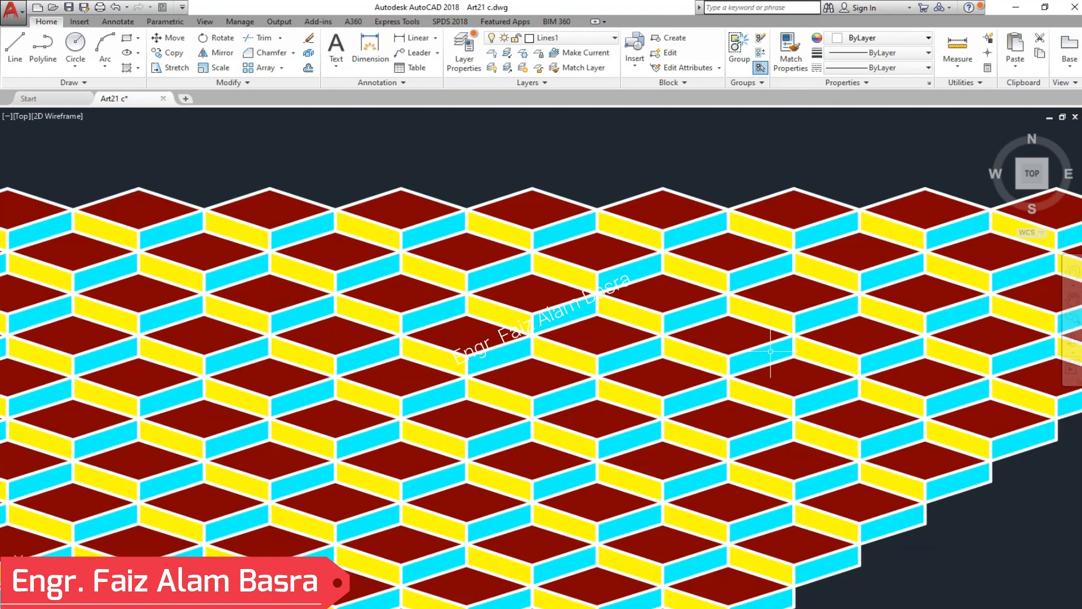
pyautogui.scroll(5, 310, 369)
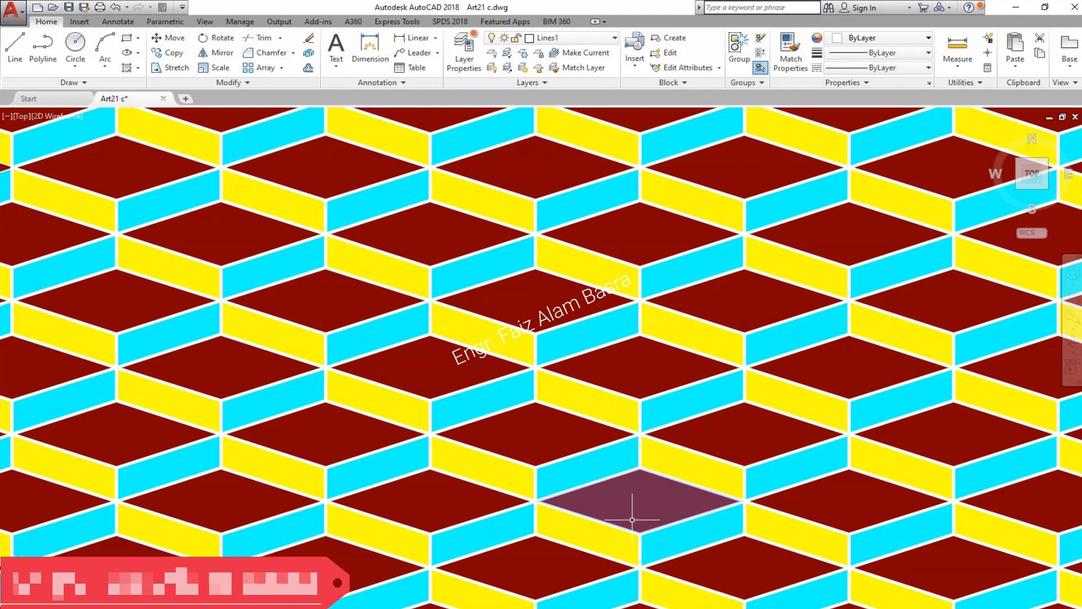
pyautogui.scroll(-3, 644, 483)
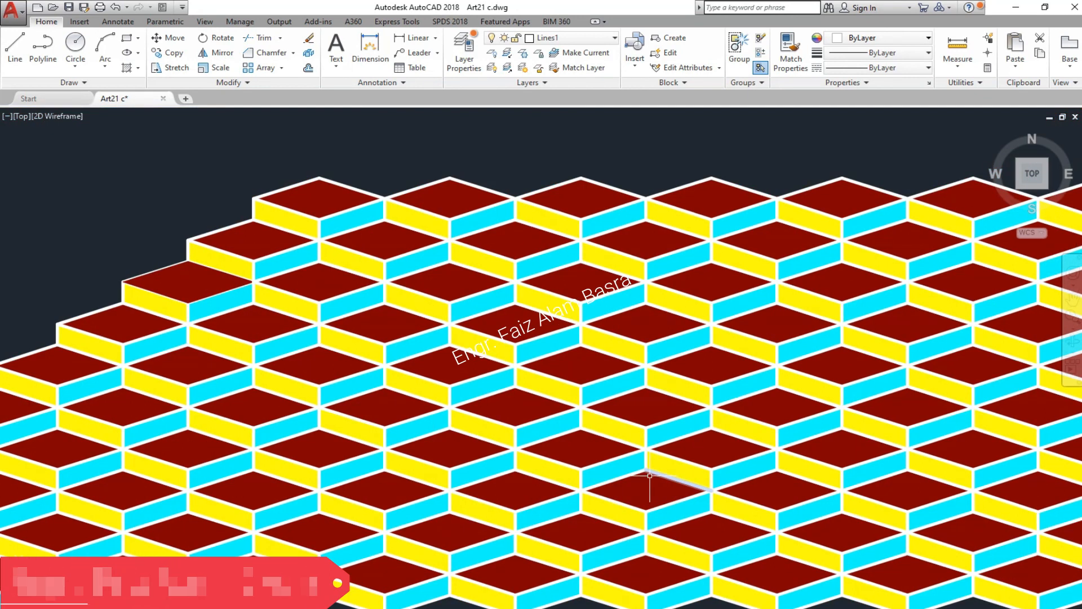
pyautogui.scroll(3, 656, 486)
pyautogui.scroll(-3, 711, 470)
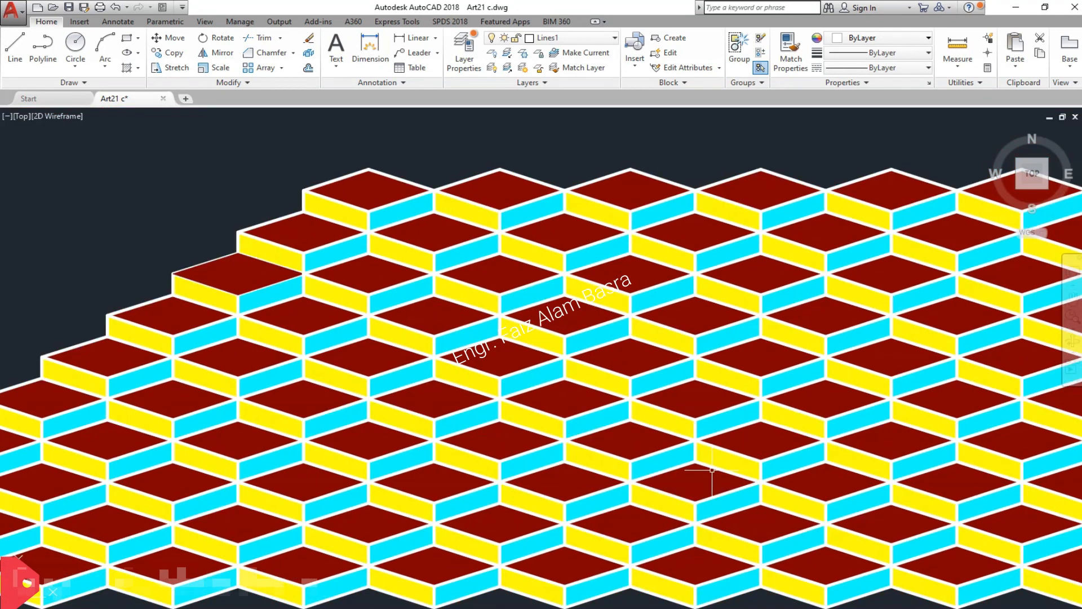
pyautogui.scroll(3, 604, 456)
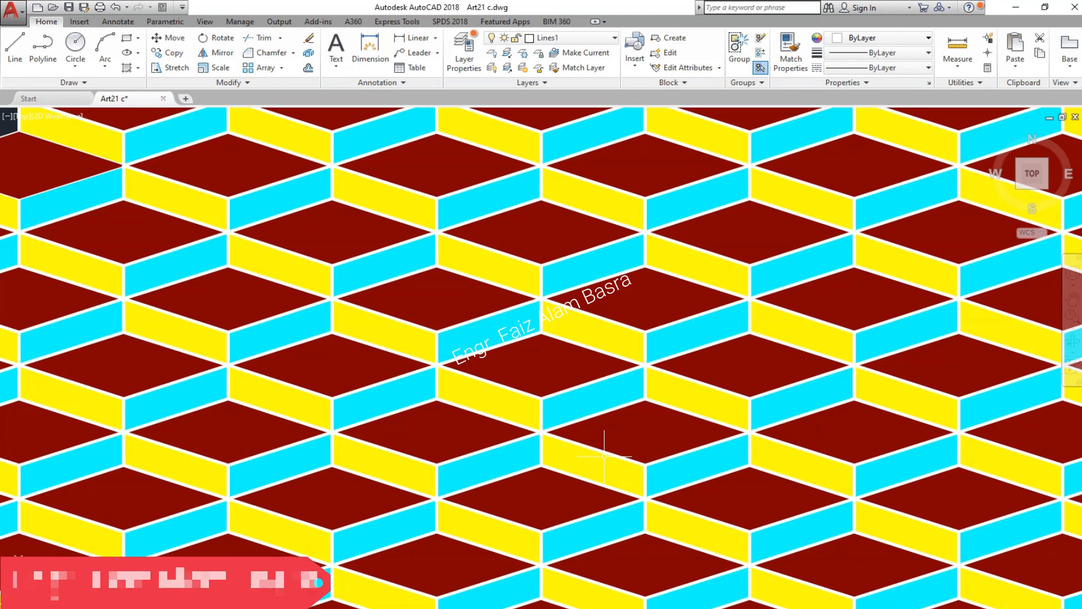
pyautogui.scroll(-5, 619, 405)
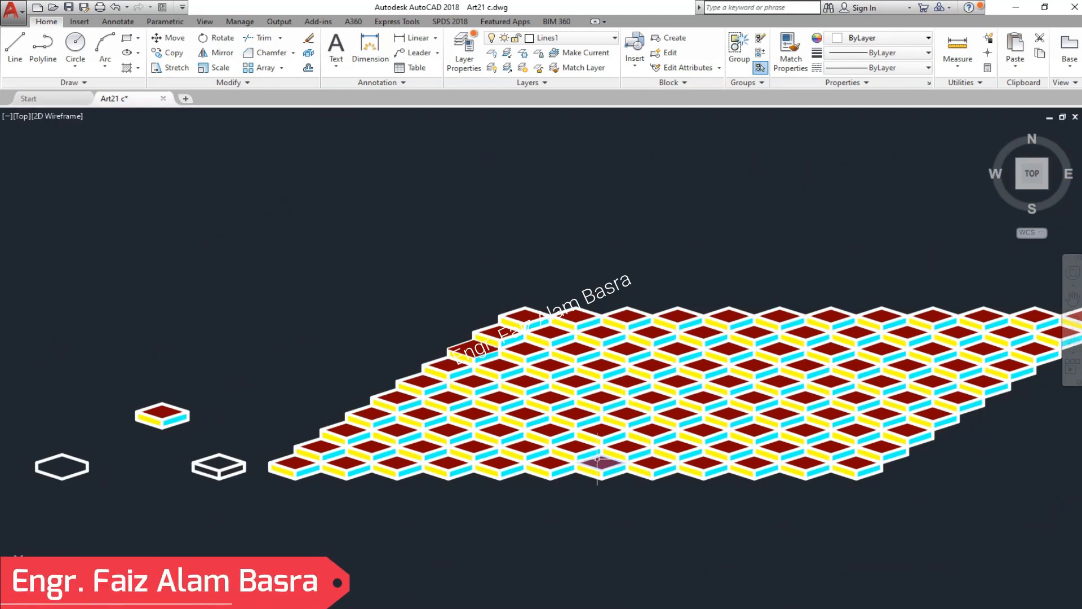
pyautogui.scroll(-3, 228, 397)
pyautogui.scroll(3, 435, 397)
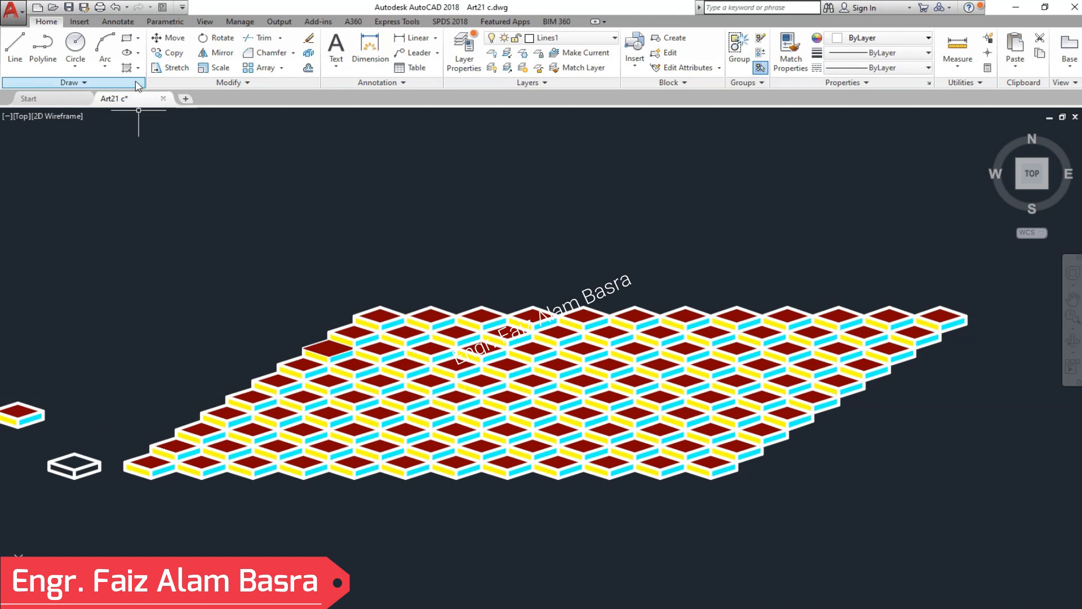
pyautogui.scroll(2, 161, 394)
pyautogui.scroll(-2, 204, 366)
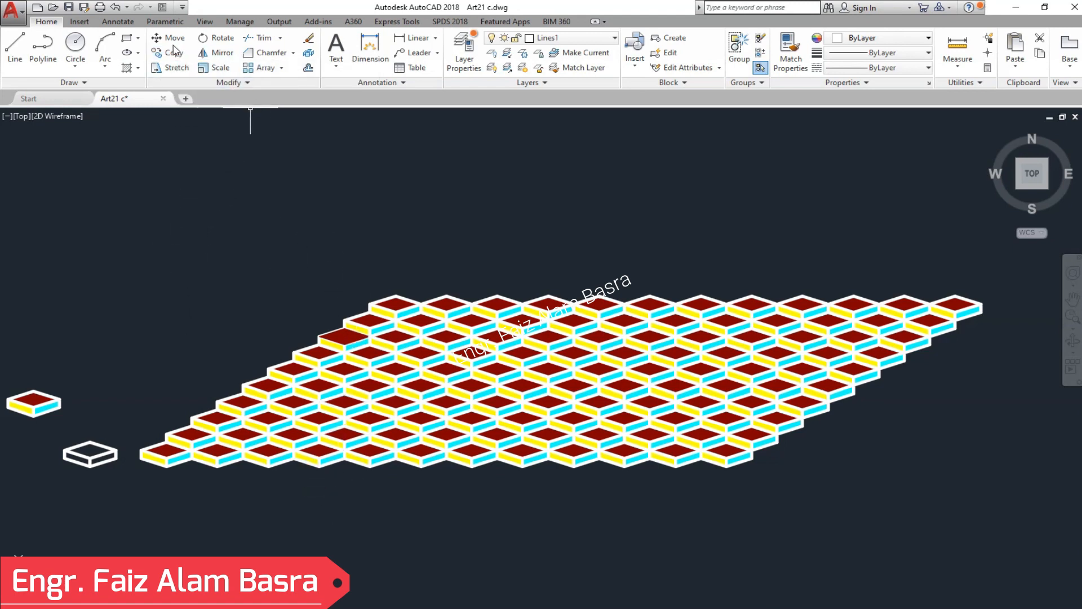
# Step: Copy the whole twelve-row block by its lower left corner and attach the copy at the block's lower right corner
pyautogui.click(1016, 544)
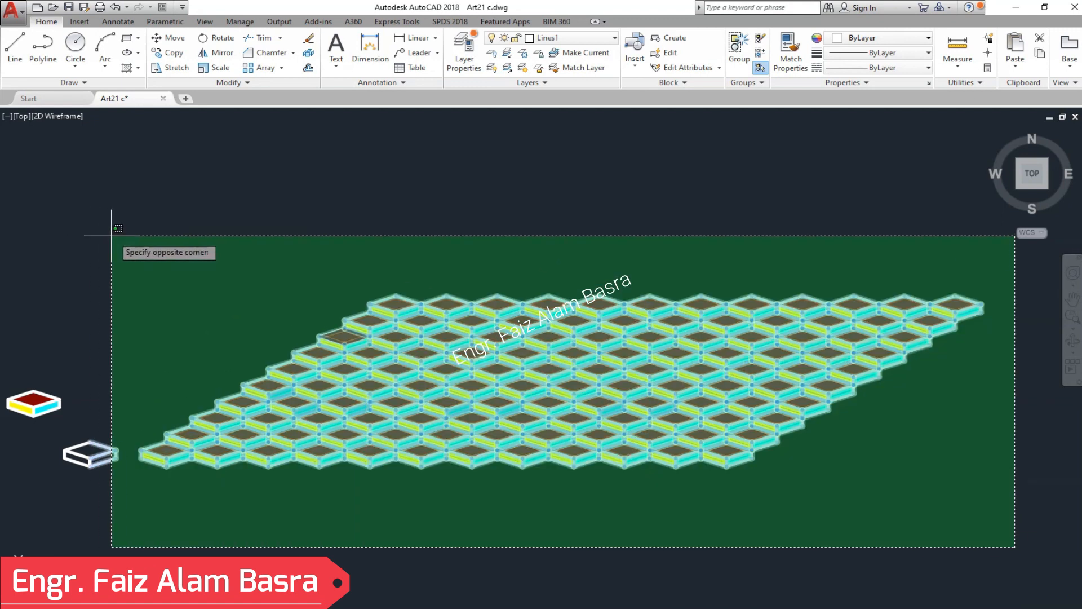
pyautogui.click(110, 215)
pyautogui.click(141, 457)
pyautogui.scroll(4, 765, 464)
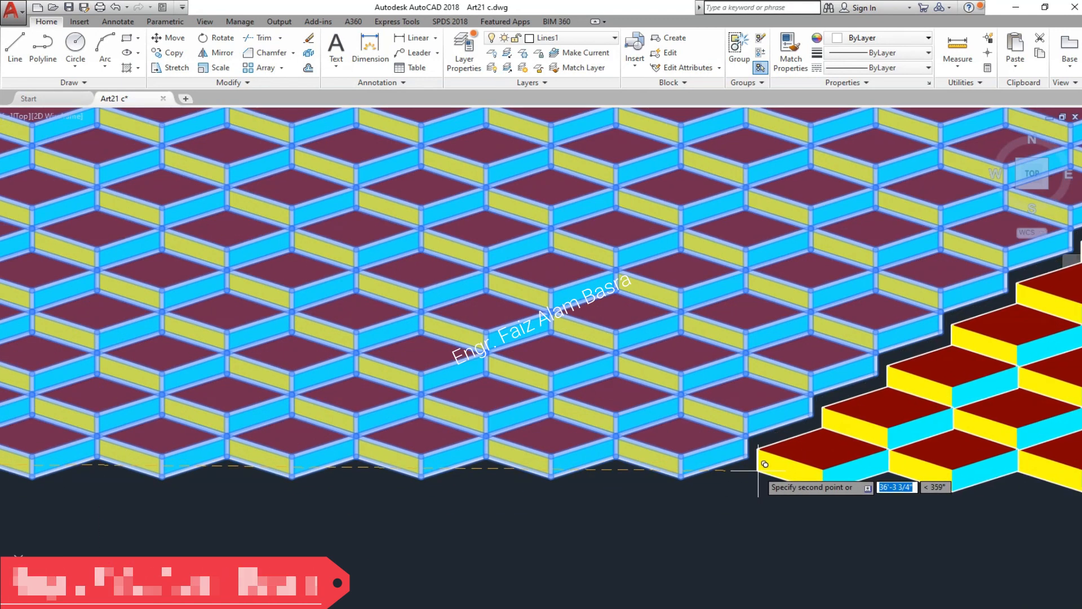
pyautogui.click(747, 457)
pyautogui.press('Escape')
# Step: Delete the boxes forming the slanted right end of the pattern, leaving a nearly vertical edge
pyautogui.scroll(-2, 552, 457)
pyautogui.scroll(-2, 316, 376)
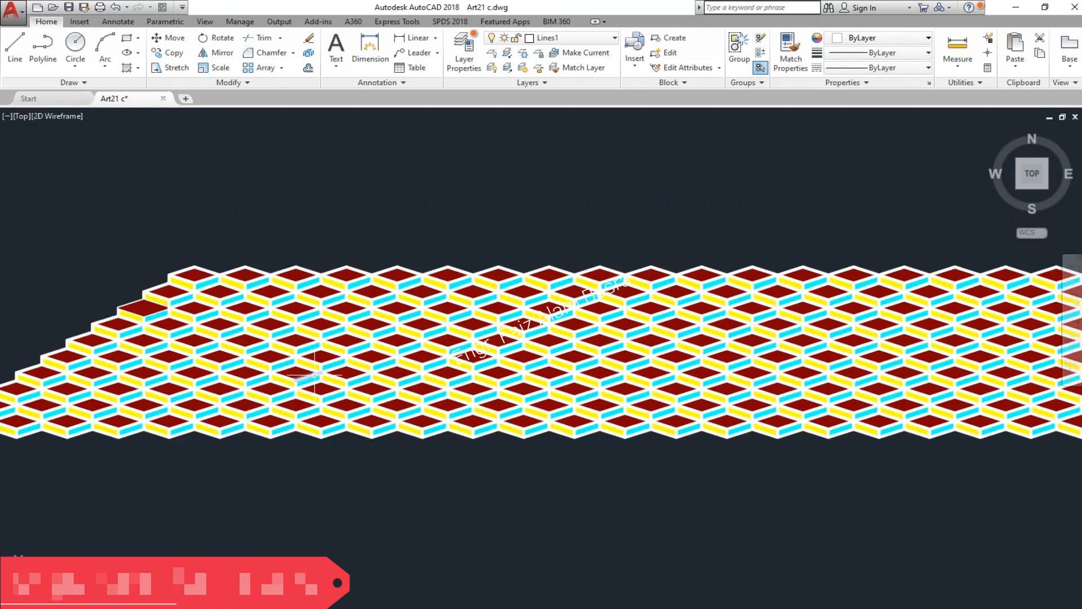
pyautogui.scroll(-2, 247, 350)
pyautogui.click(1007, 490)
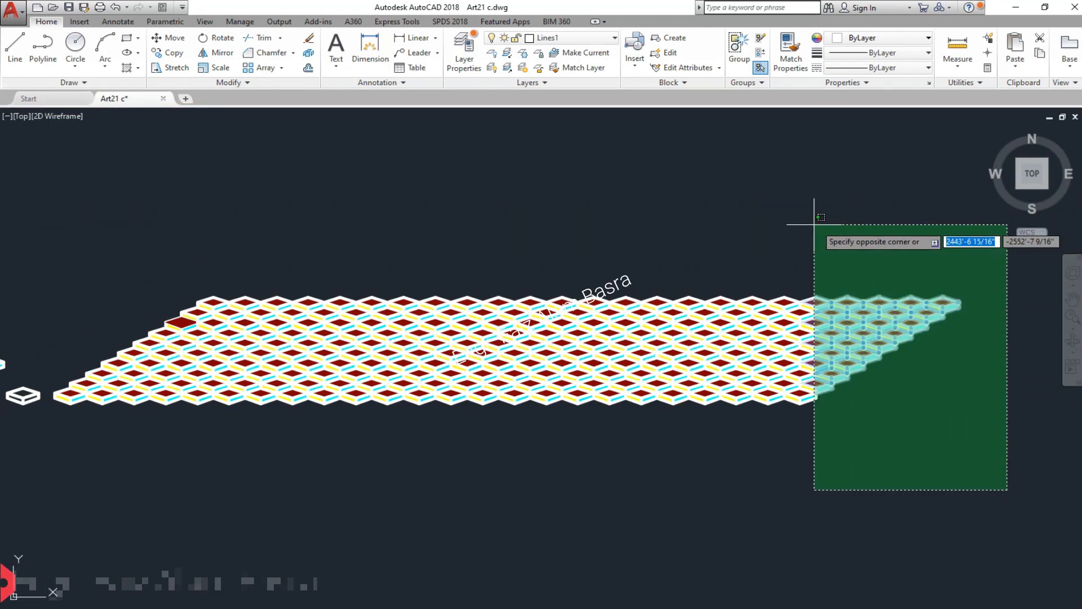
pyautogui.click(787, 204)
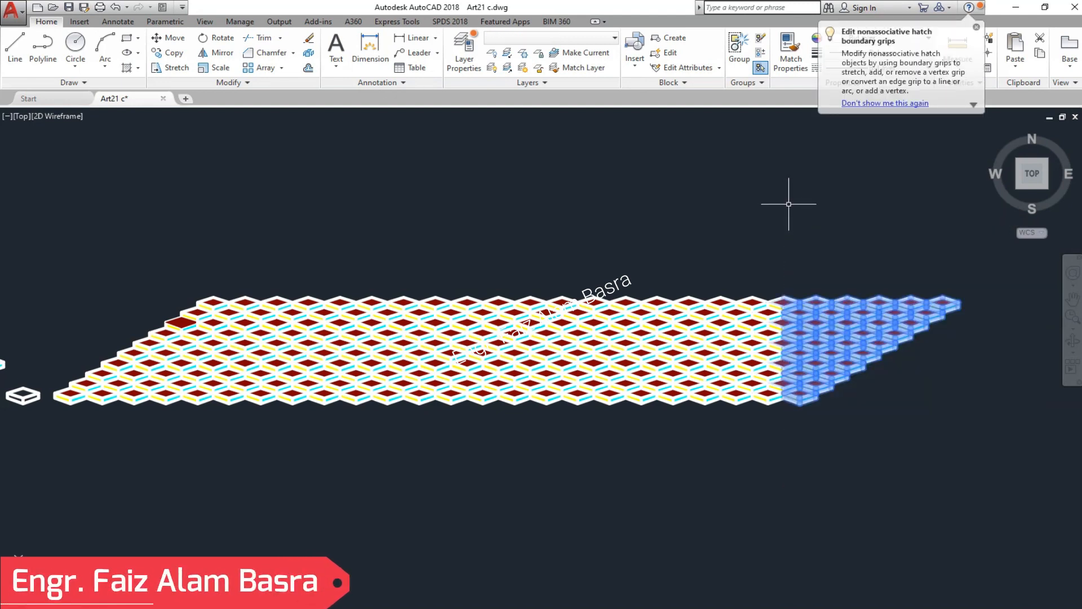
pyautogui.press('Delete')
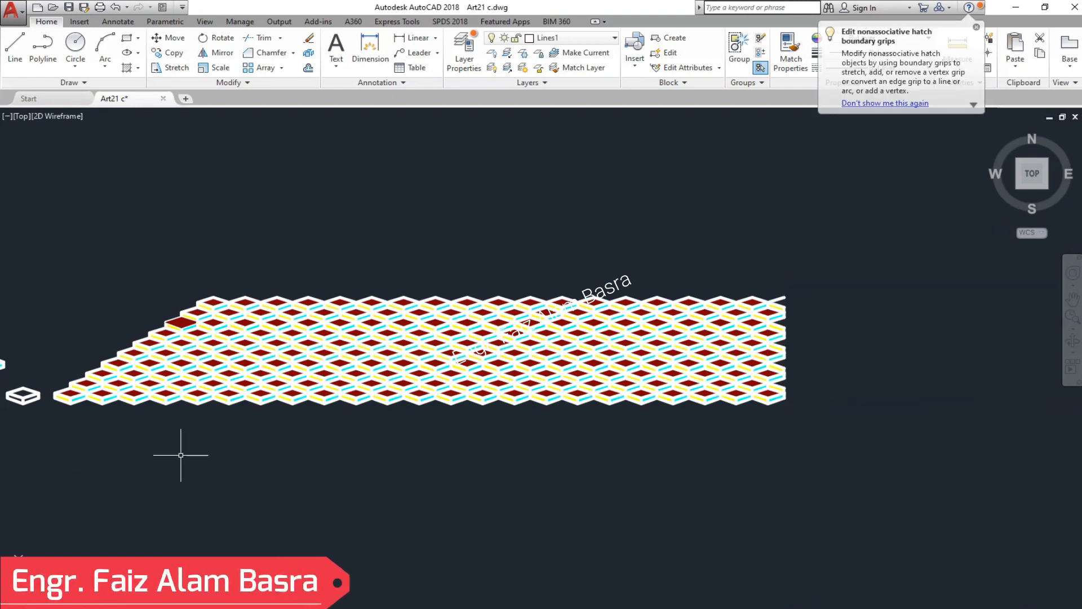
# Step: Delete the boxes forming the slanted left end of the pattern with a selection window around them
pyautogui.click(46, 268)
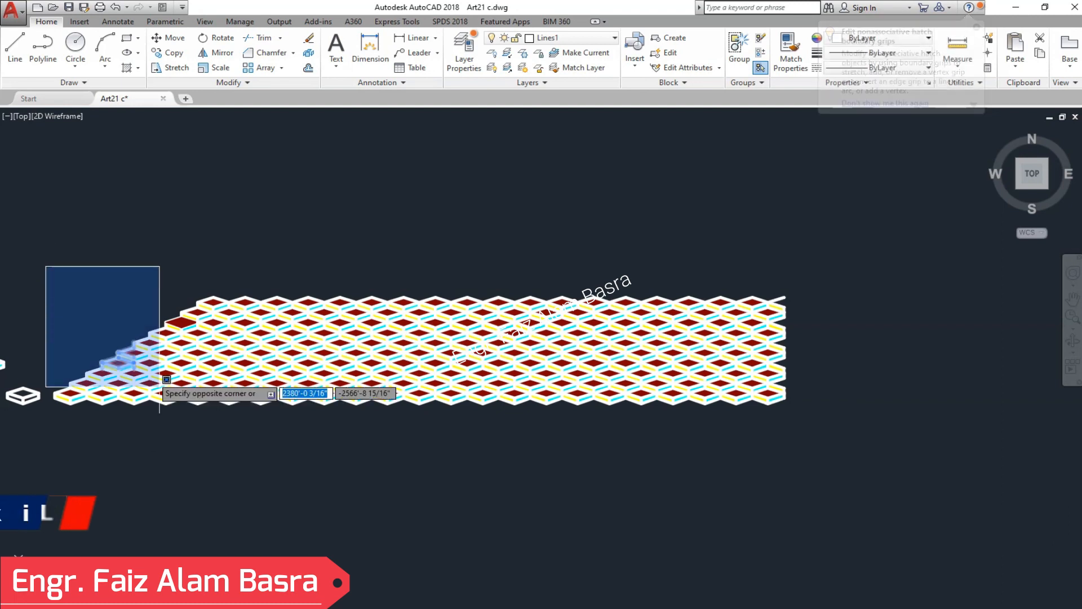
pyautogui.click(231, 455)
pyautogui.press('Delete')
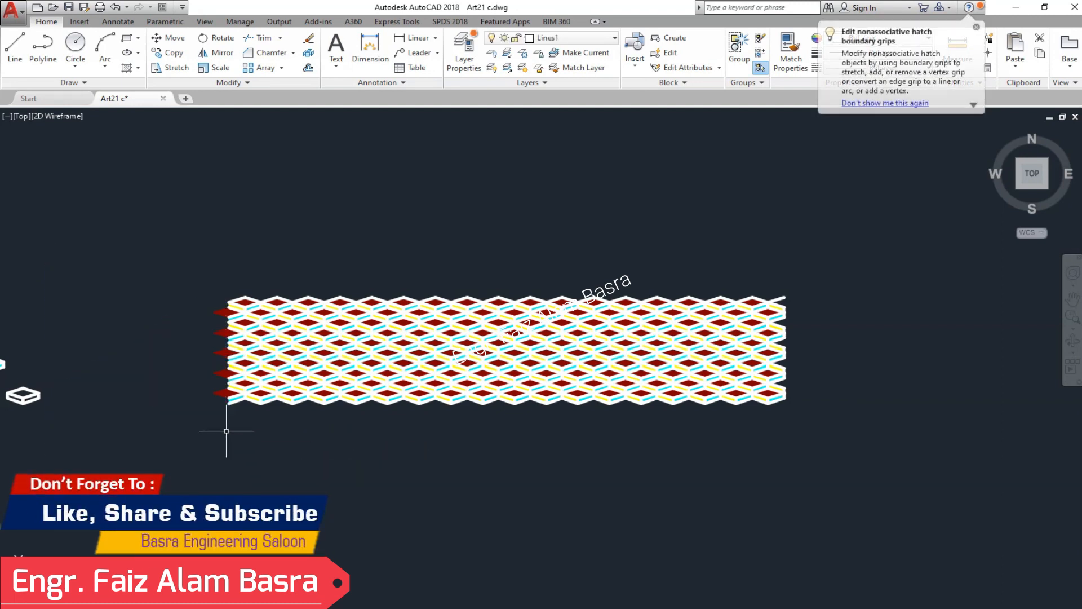
pyautogui.scroll(3, 390, 324)
pyautogui.scroll(-1, 394, 386)
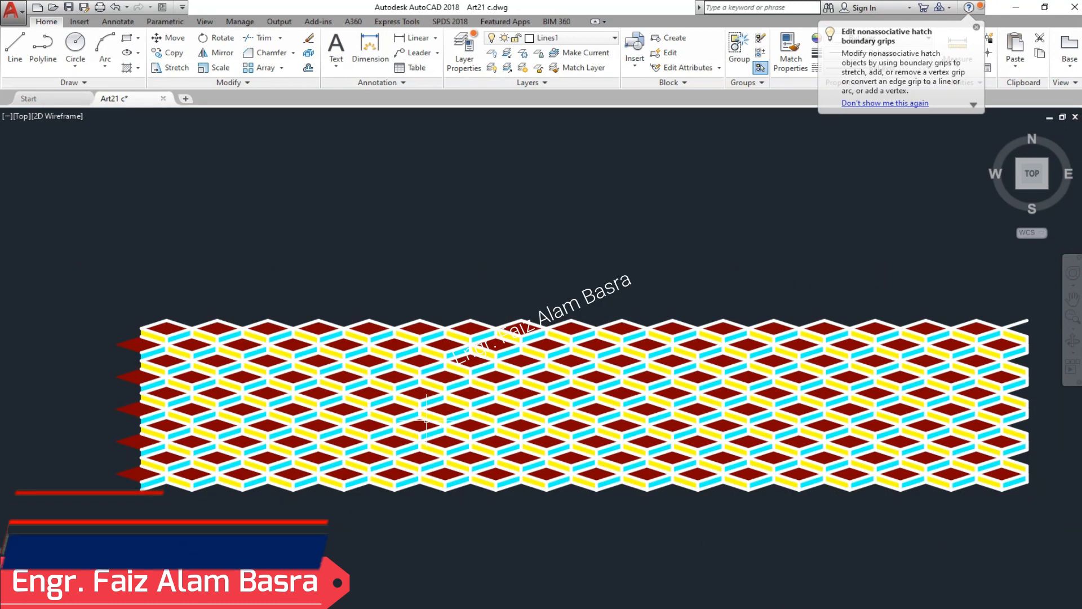
pyautogui.scroll(5, 442, 407)
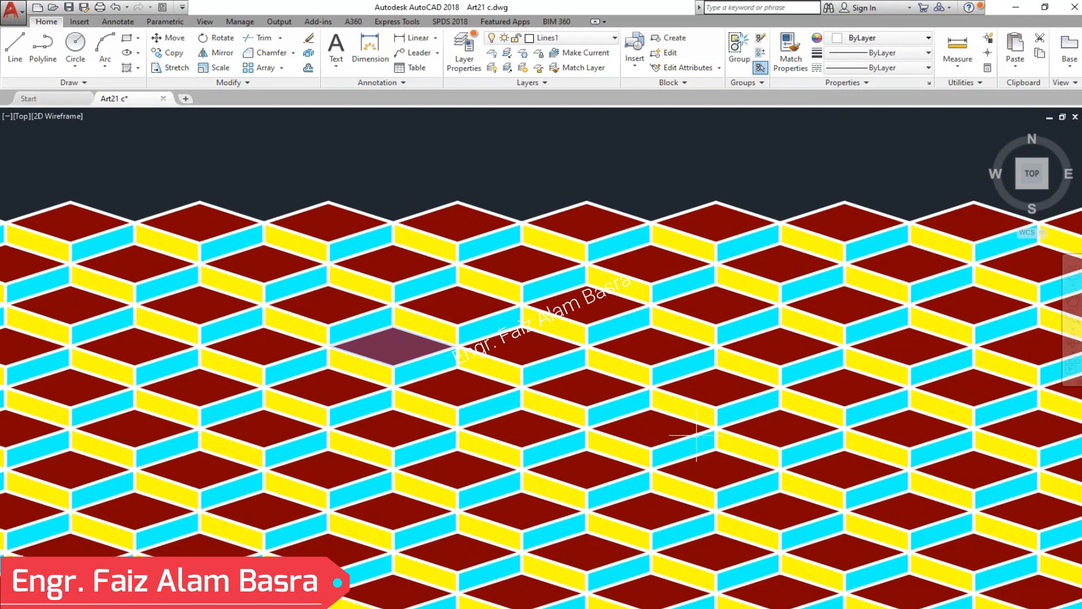
pyautogui.scroll(-8, 653, 418)
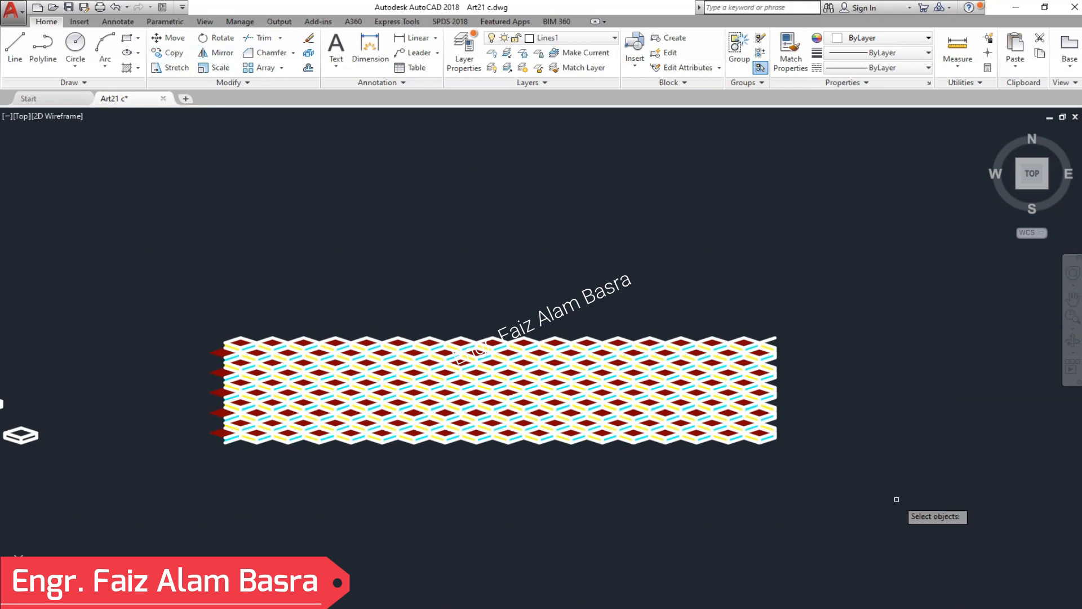
# Step: Copy the whole box pattern from a lower edge vertex to the matching junction on its upper edge, stacking the copy directly above
pyautogui.click(840, 482)
pyautogui.click(212, 237)
pyautogui.scroll(4, 276, 409)
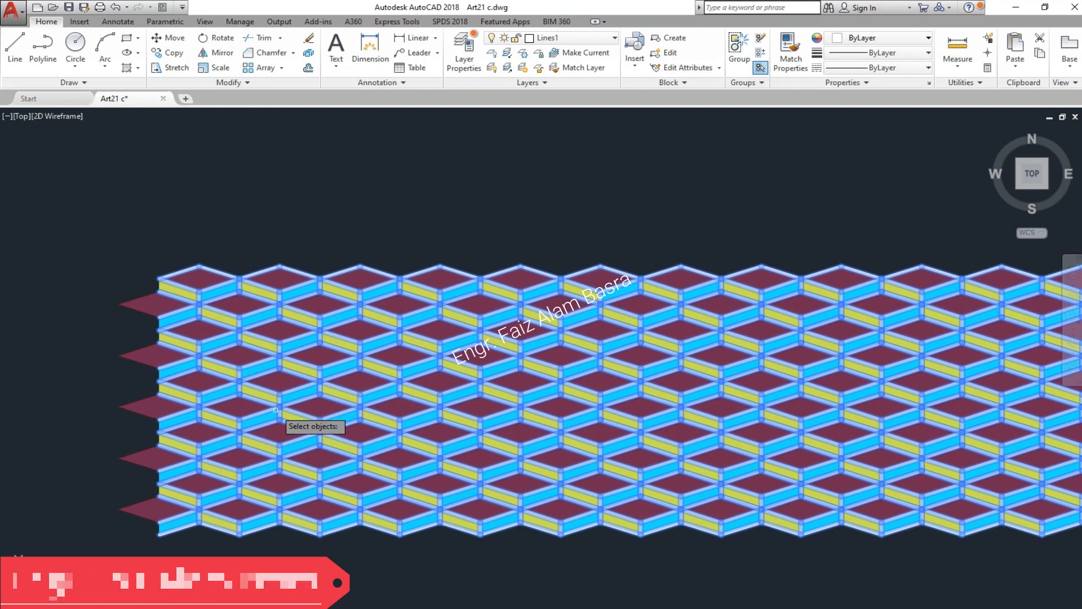
pyautogui.scroll(3, 268, 327)
pyautogui.scroll(-2, 279, 313)
pyautogui.scroll(2, 293, 299)
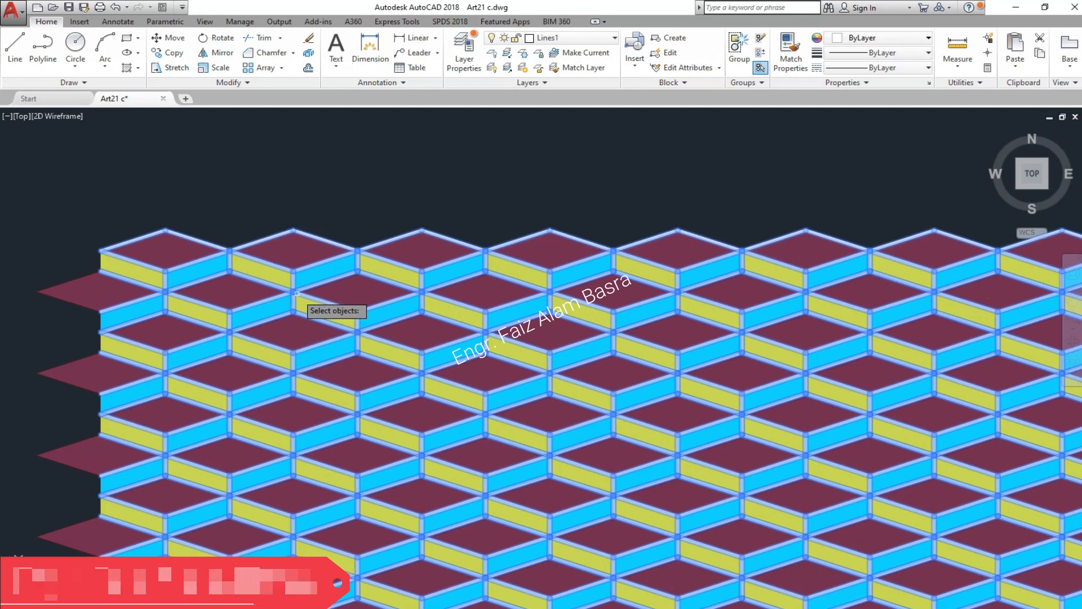
pyautogui.scroll(-2, 297, 294)
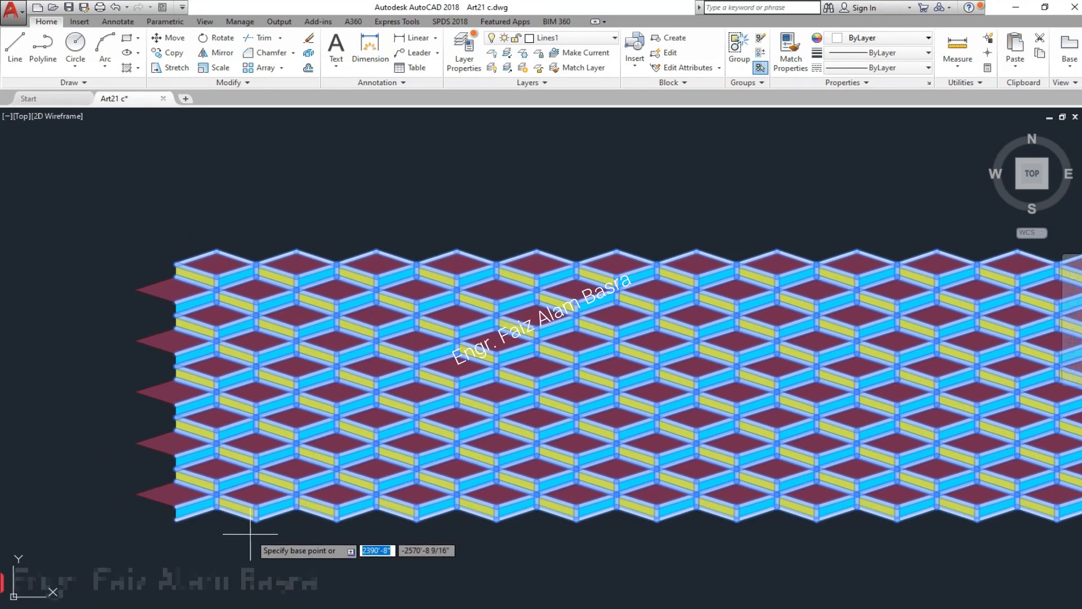
pyautogui.click(256, 517)
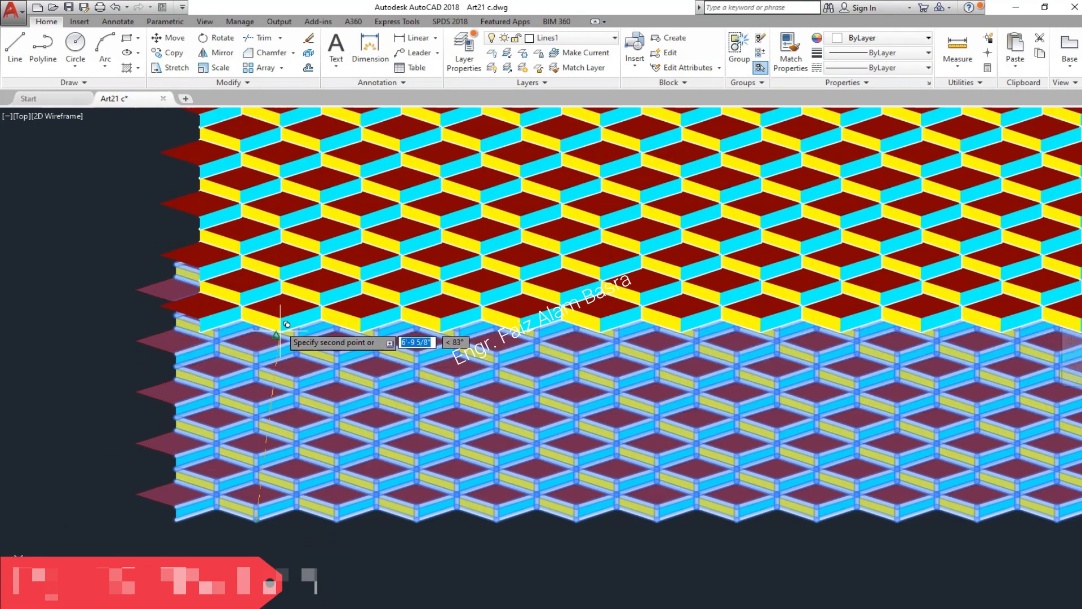
pyautogui.click(262, 260)
pyautogui.scroll(-2, 184, 350)
pyautogui.scroll(-2, 191, 327)
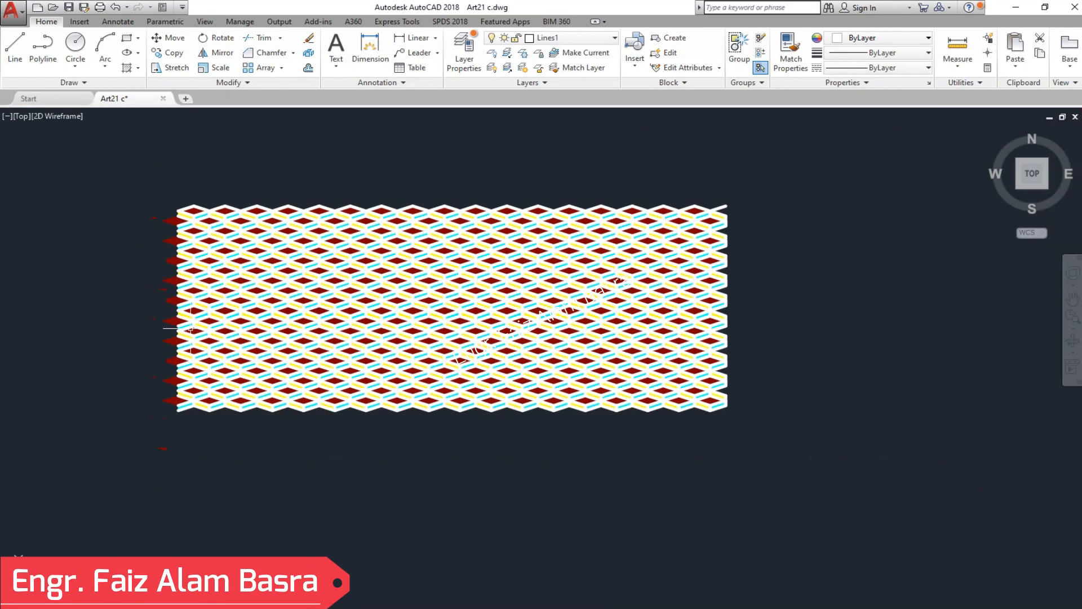
# Step: Delete the leftmost columns of boxes over the full height of the stacked pattern
pyautogui.scroll(2, 207, 276)
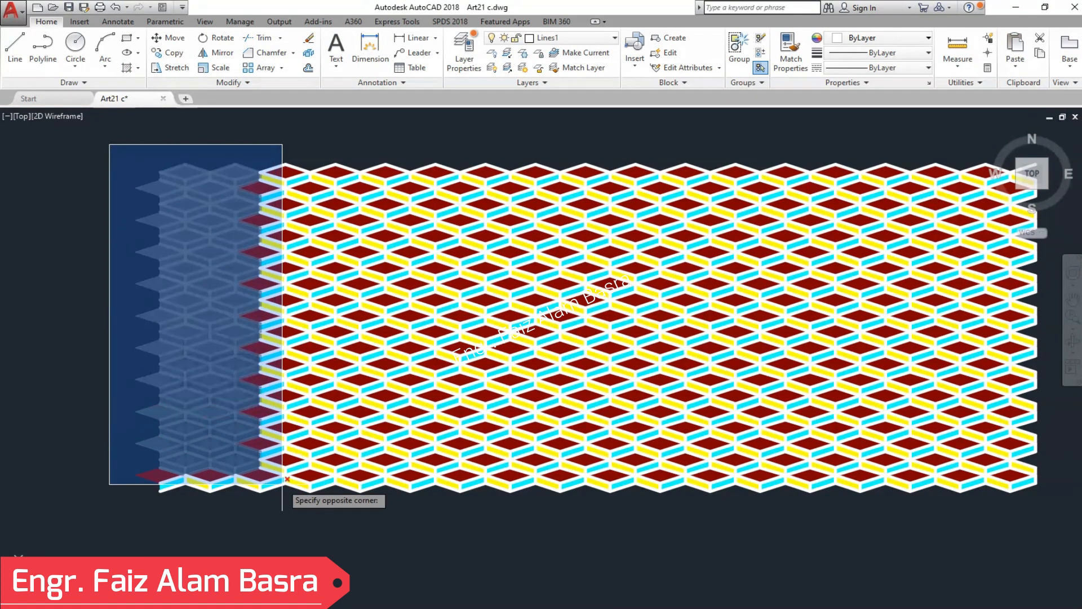
pyautogui.click(292, 518)
pyautogui.press('Return')
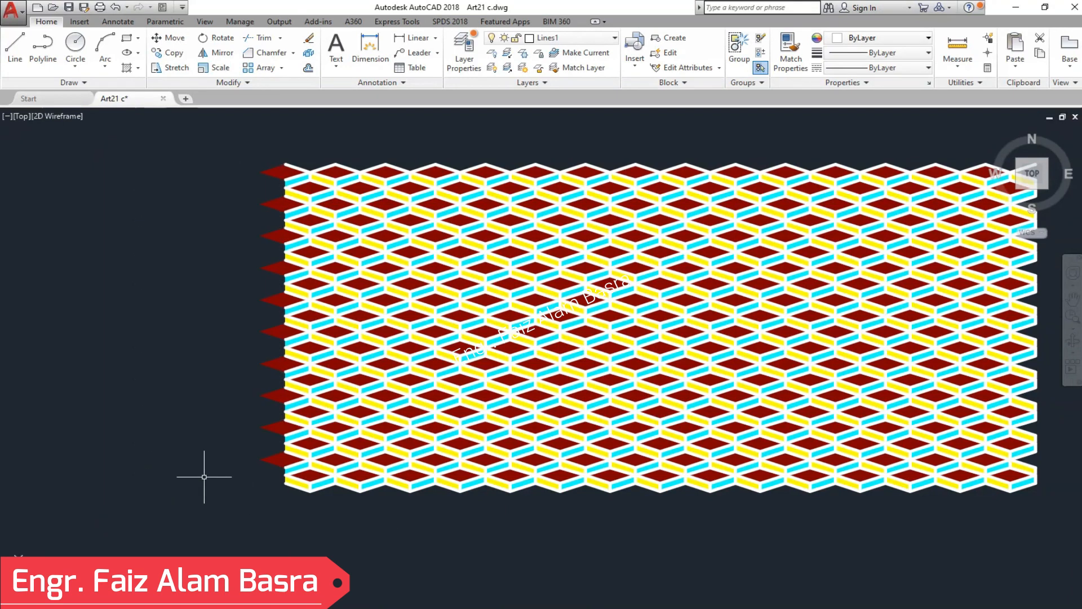
# Step: Turn off the layers Hatch 1, Hatch 2 and Hatch 3 so only the outlines are shown
pyautogui.scroll(-1, 129, 469)
pyautogui.scroll(2, 405, 334)
pyautogui.scroll(-1, 445, 242)
pyautogui.scroll(3, 442, 366)
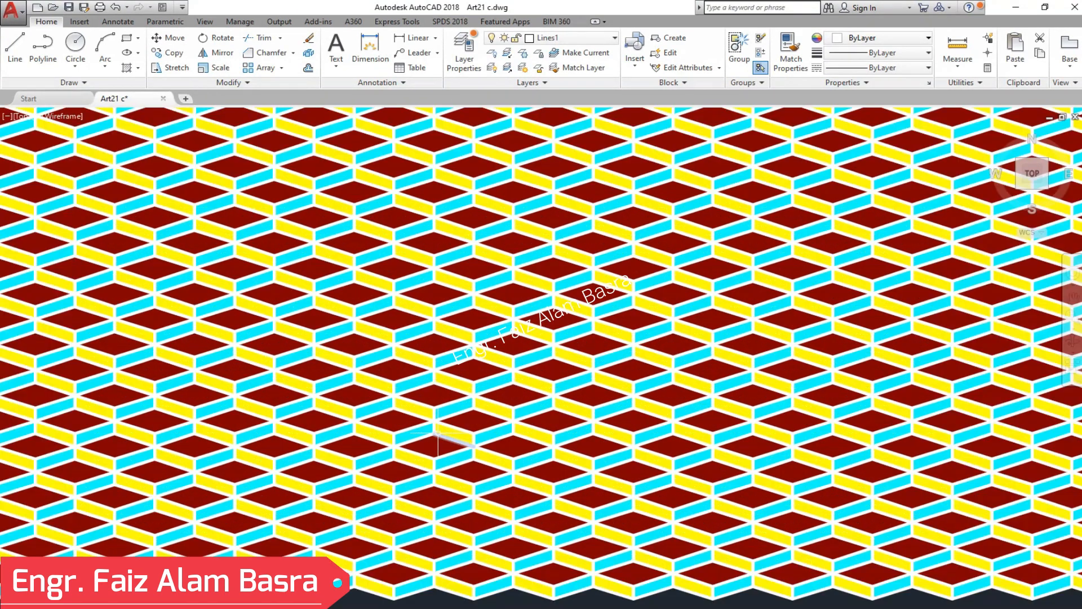
pyautogui.click(610, 39)
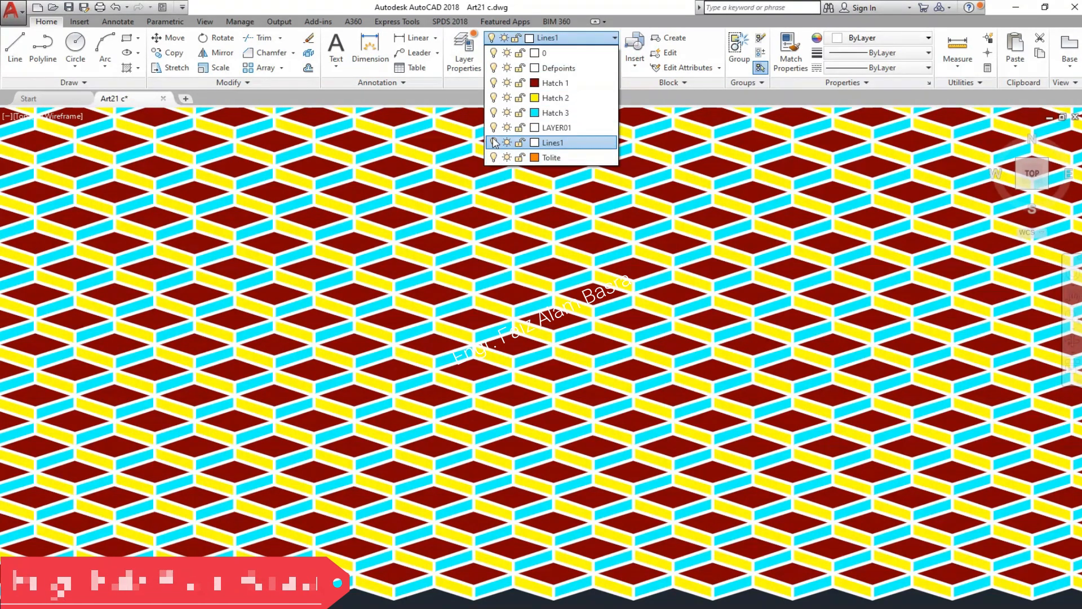
pyautogui.click(493, 82)
pyautogui.click(494, 98)
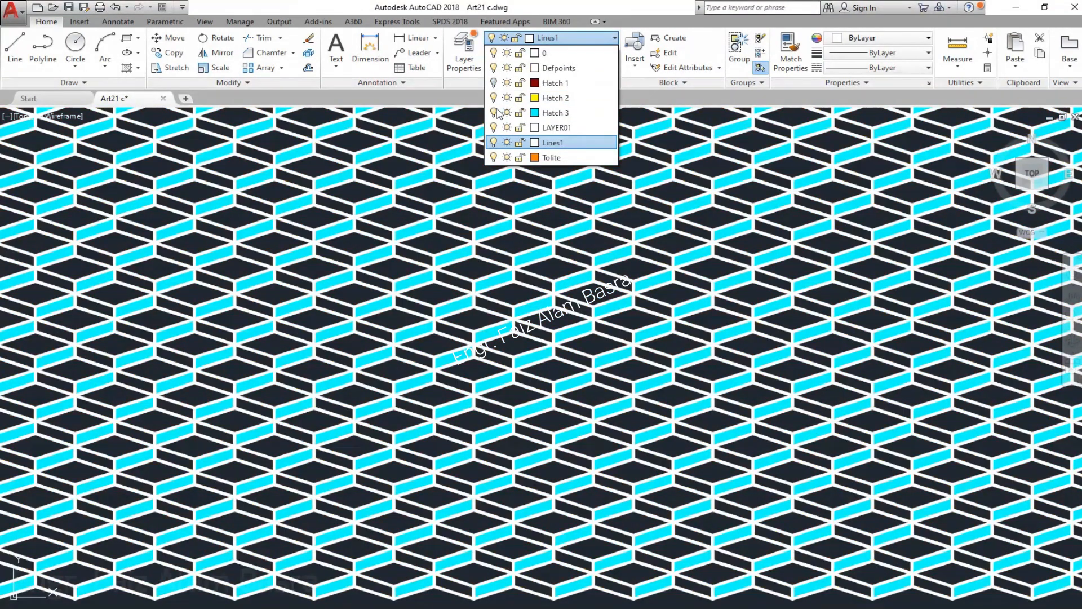
pyautogui.click(494, 113)
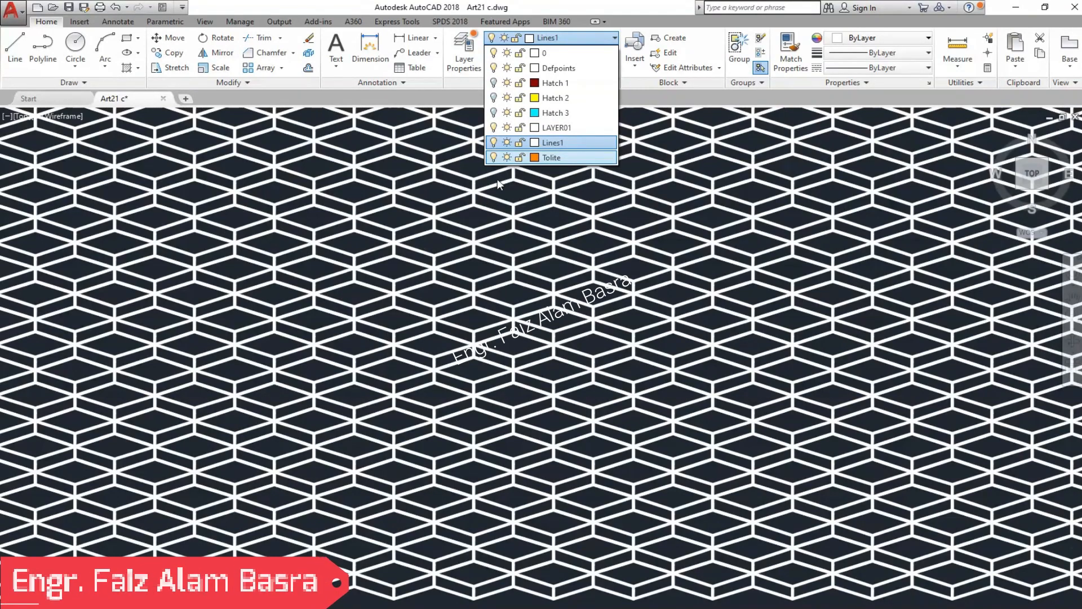
pyautogui.click(641, 111)
# Step: Select all the white outlines of the pattern and combine them into one group
pyautogui.scroll(-5, 563, 198)
pyautogui.scroll(5, 551, 190)
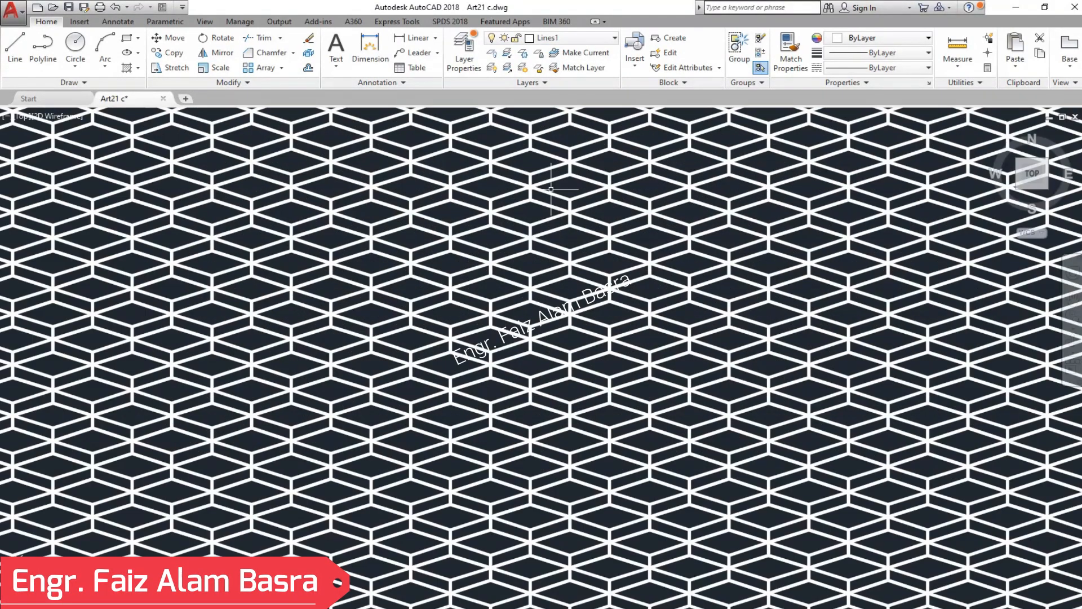
pyautogui.scroll(-4, 542, 188)
pyautogui.click(956, 488)
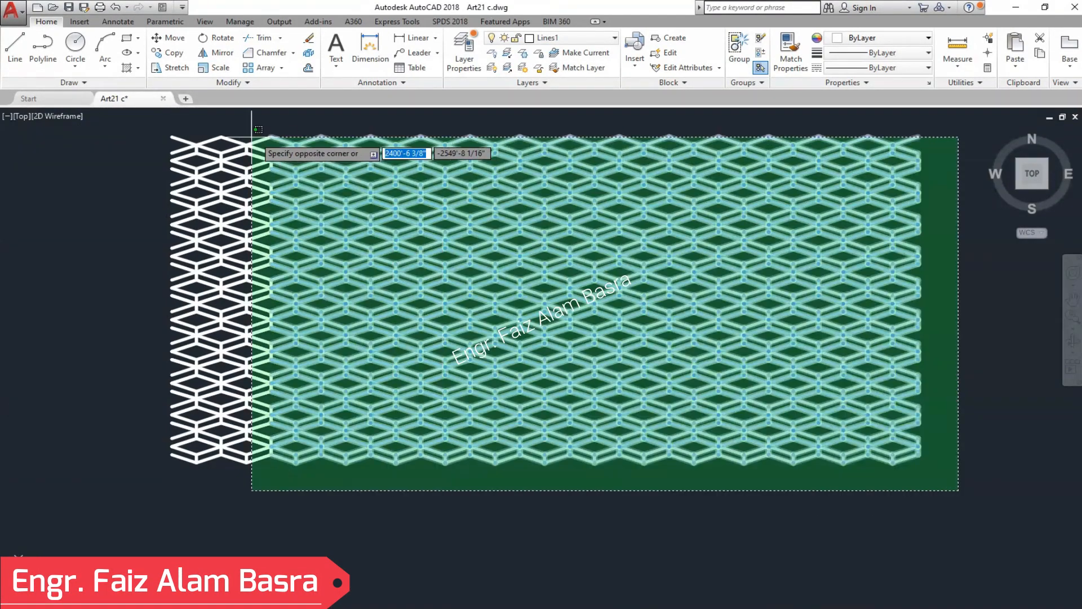
pyautogui.click(156, 130)
pyautogui.click(737, 54)
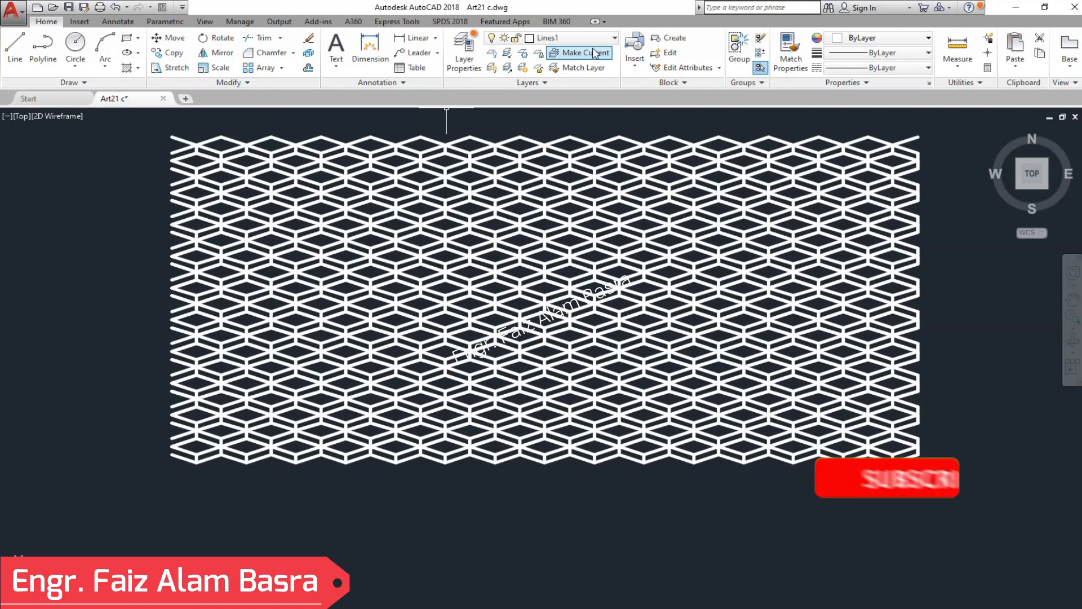
# Step: Turn off the current layer Lines1, accepting that the current layer is switched off
pyautogui.click(614, 38)
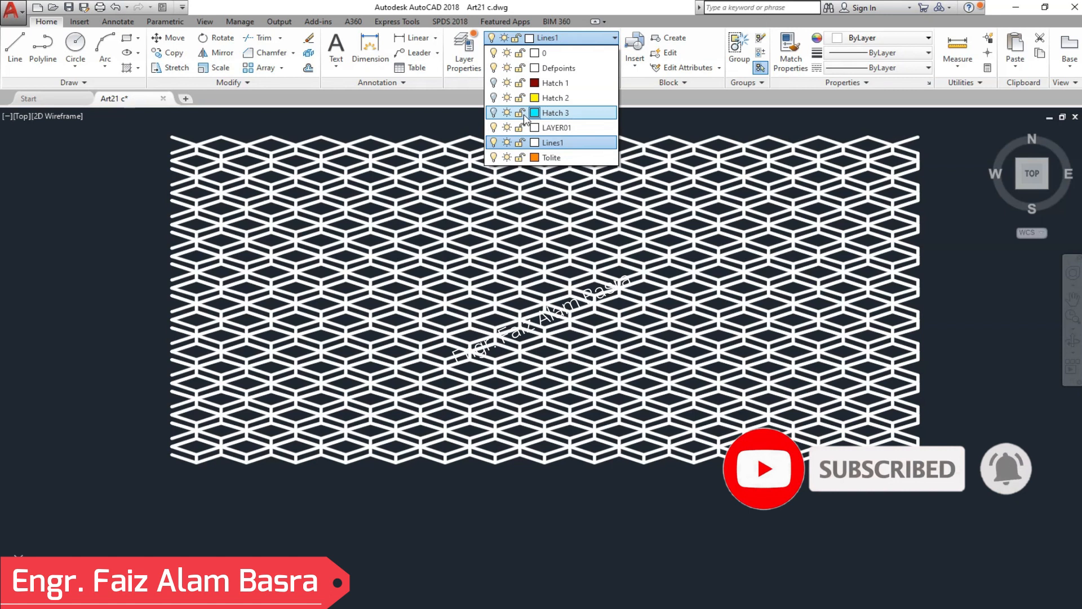
pyautogui.click(494, 142)
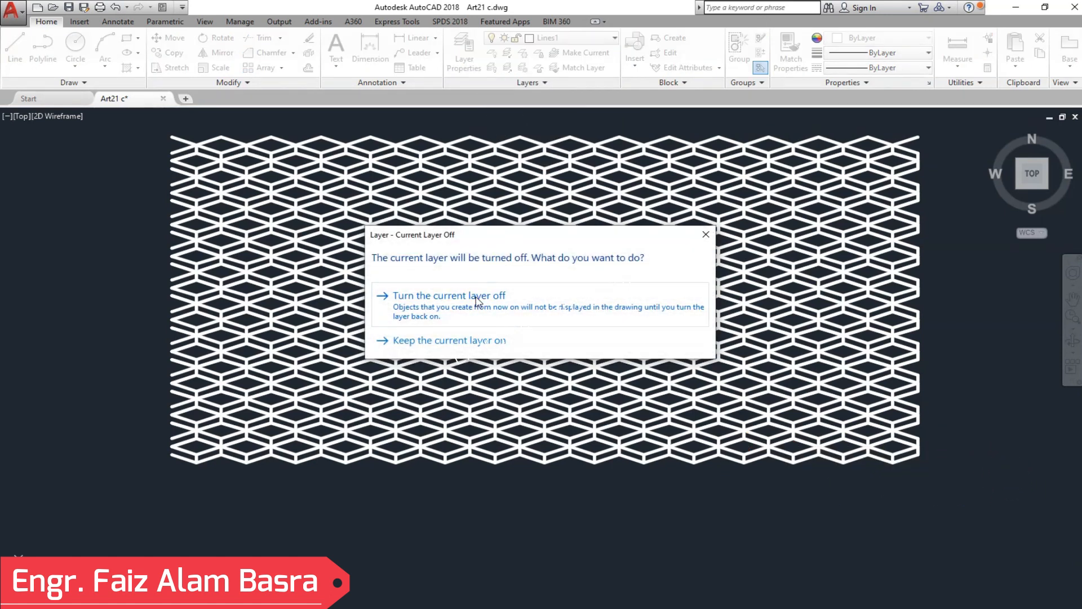
pyautogui.click(477, 298)
# Step: Make Hatch 1 the current layer and turn it on
pyautogui.click(614, 39)
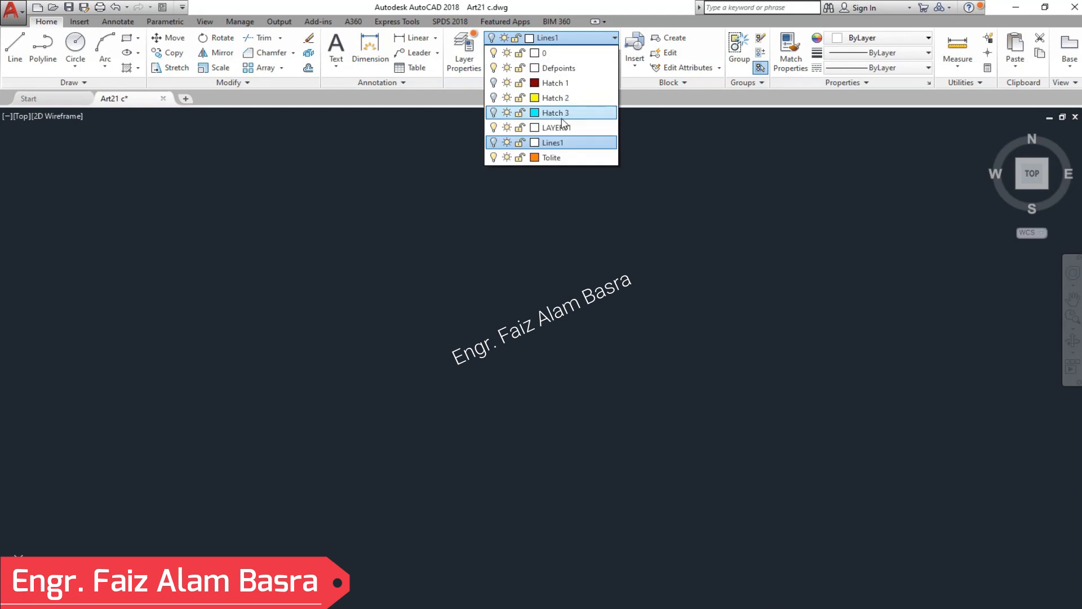
pyautogui.click(555, 83)
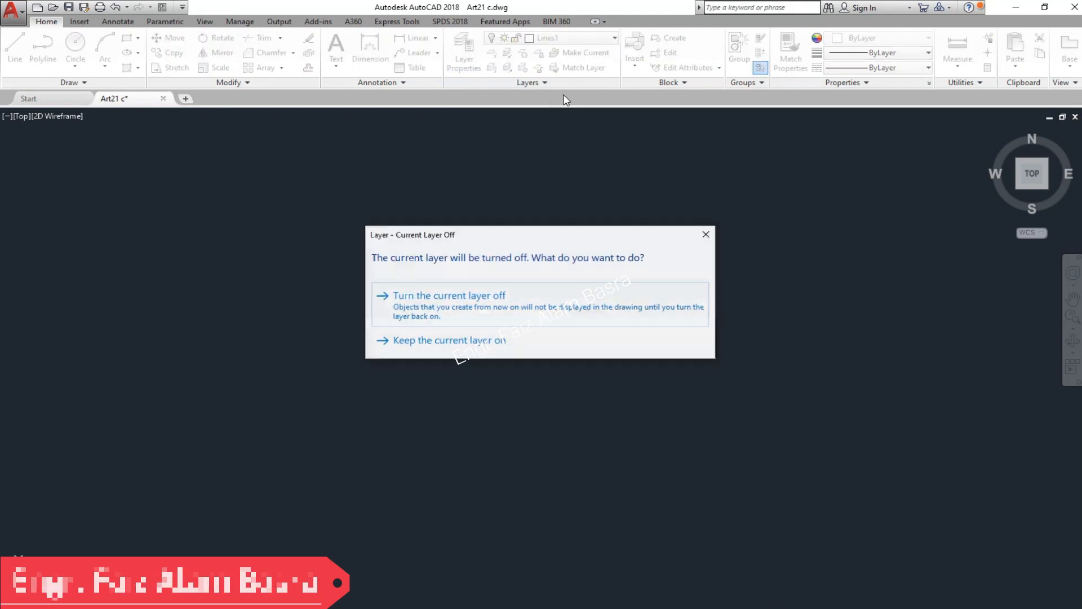
pyautogui.click(431, 293)
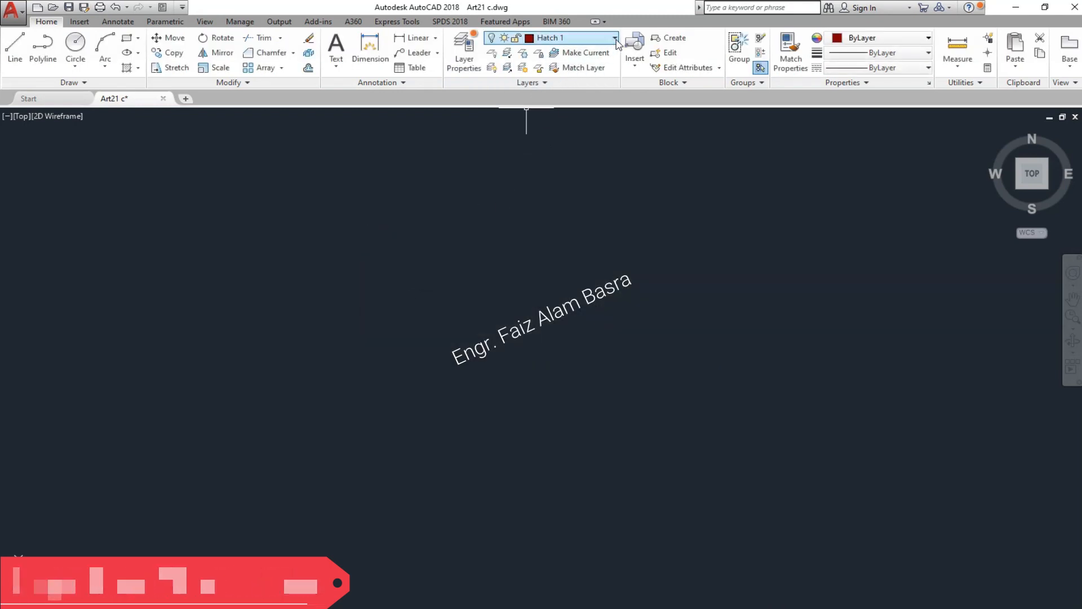
pyautogui.click(507, 37)
pyautogui.click(498, 84)
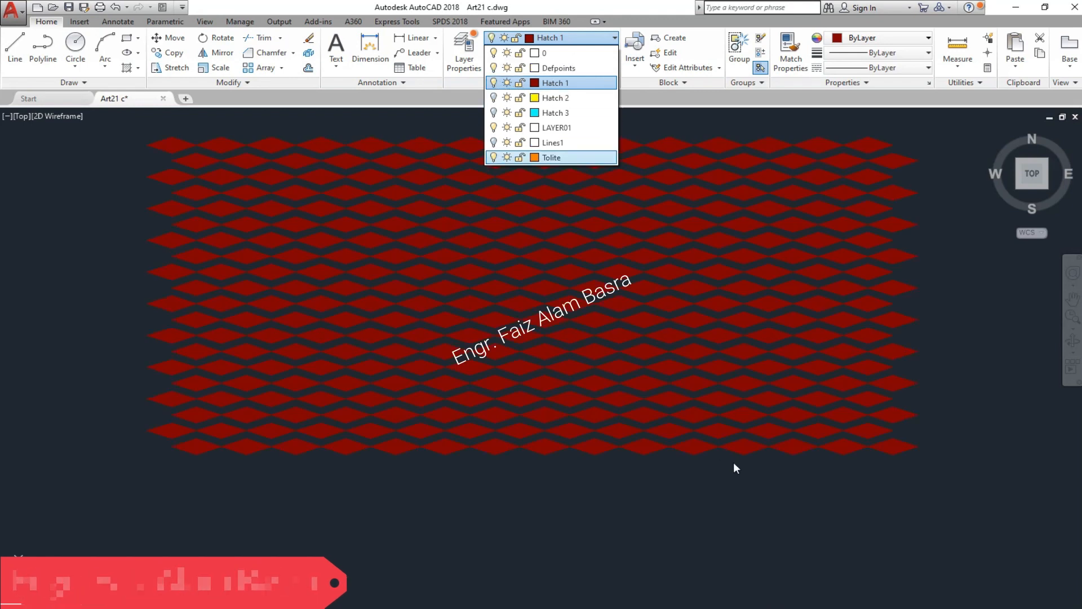
# Step: Select all the dark red diamond hatches and combine them into one group
pyautogui.click(763, 493)
pyautogui.click(970, 524)
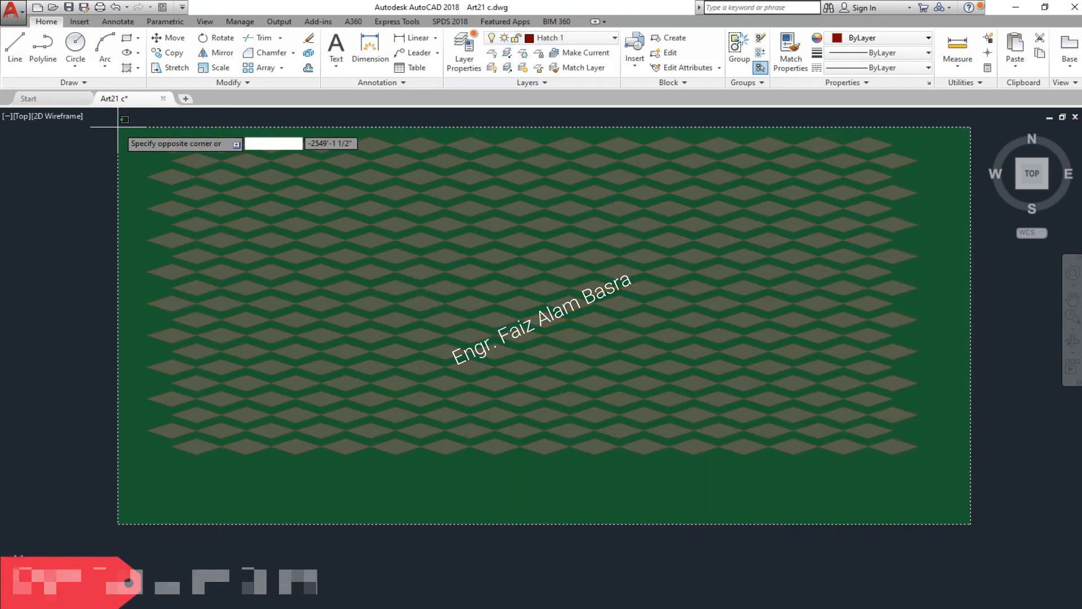
pyautogui.click(125, 107)
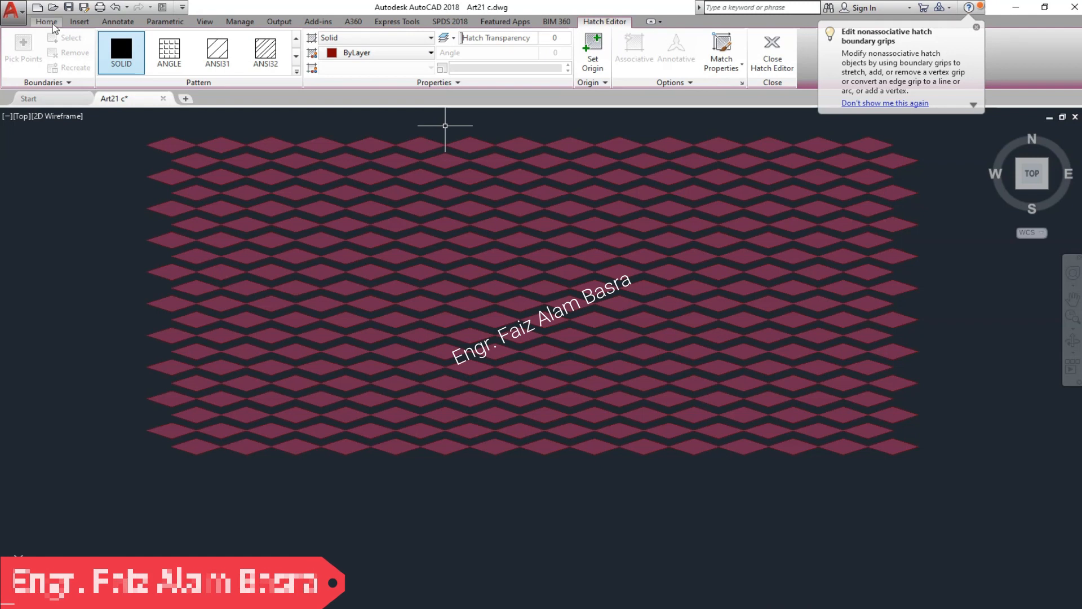
pyautogui.click(749, 57)
pyautogui.press('Escape')
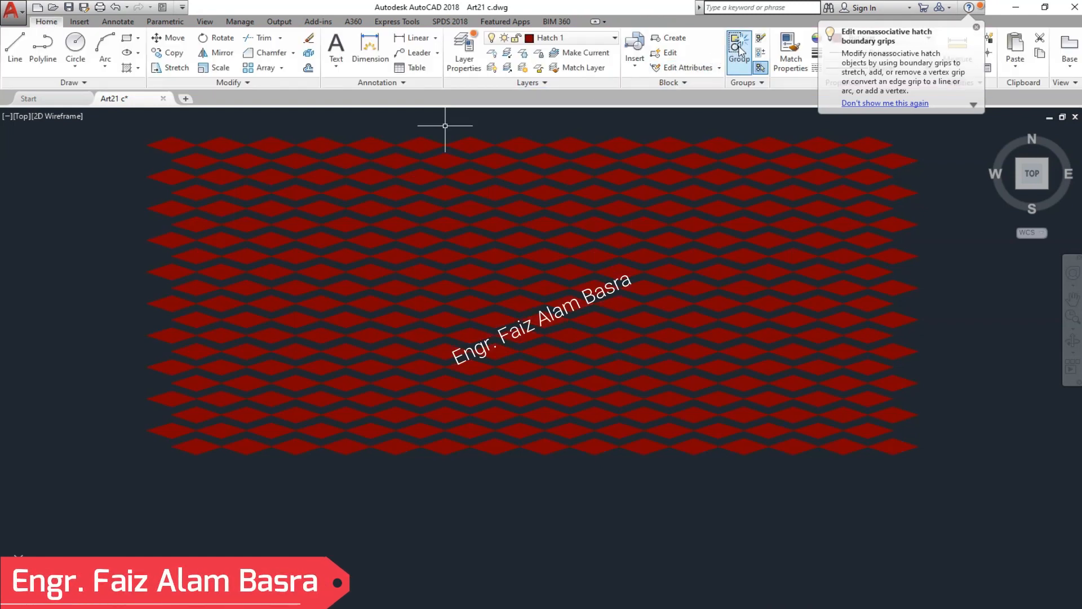
# Step: Turn on layer Hatch 2 and turn off layer Hatch 1 to isolate the yellow hatches
pyautogui.click(614, 37)
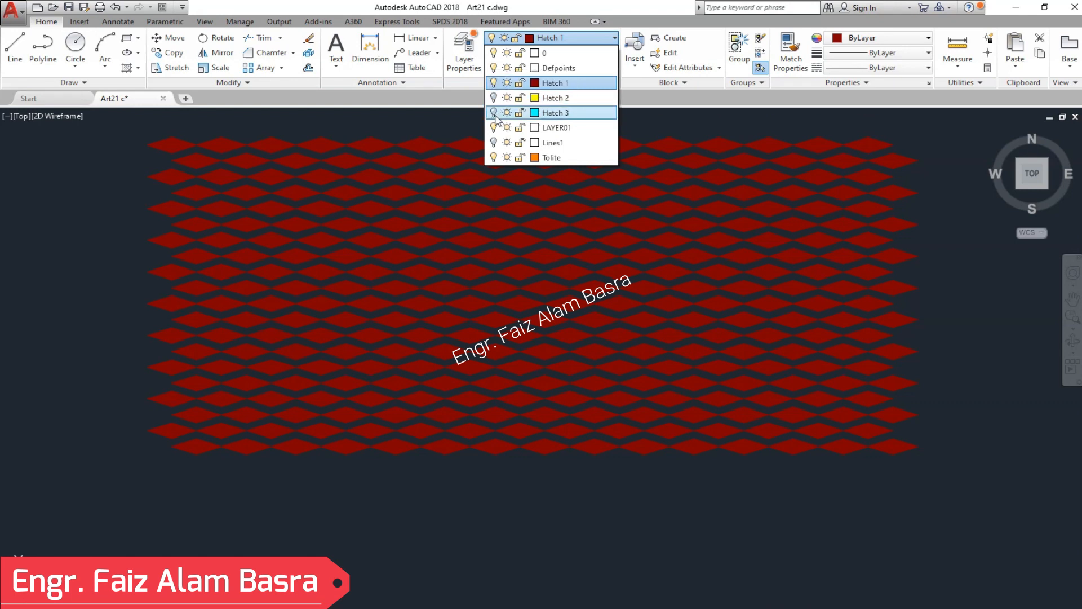
pyautogui.click(493, 98)
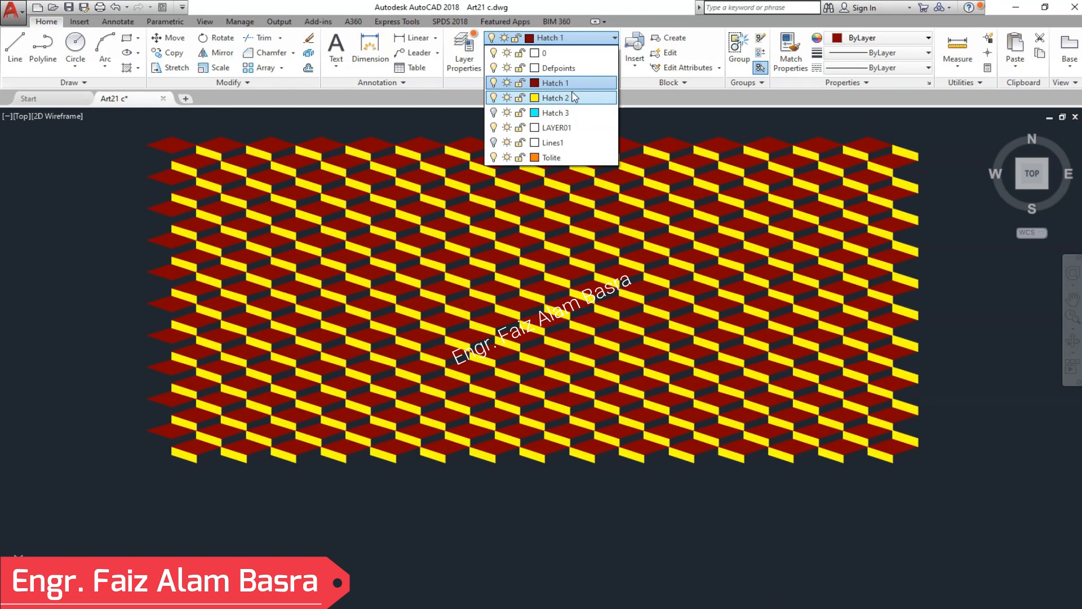
pyautogui.click(494, 82)
pyautogui.click(468, 303)
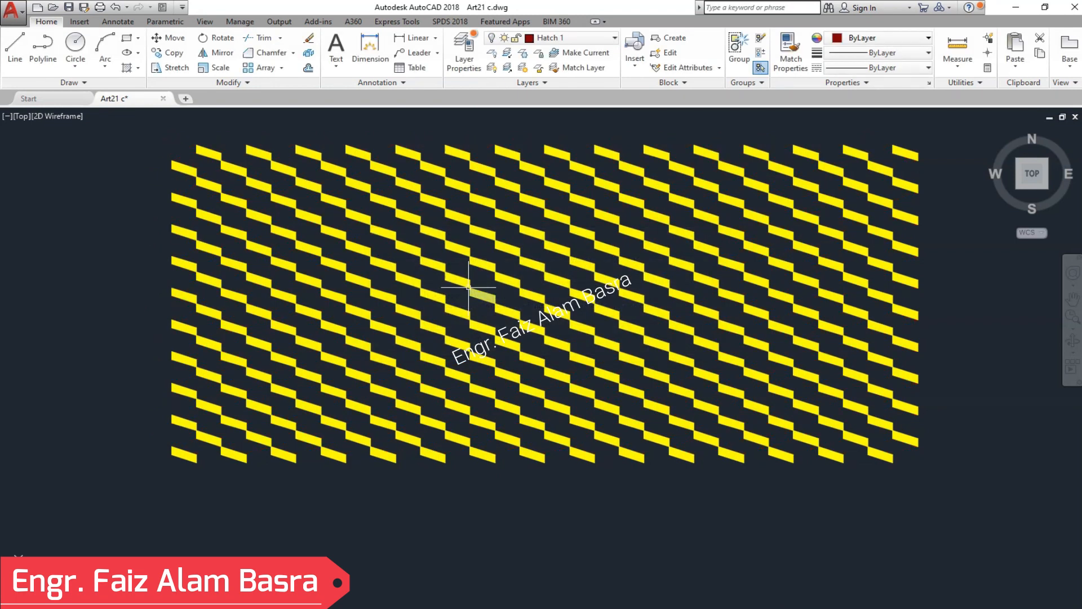
# Step: Select all the yellow hatches and combine them into one group
pyautogui.moveTo(920, 494)
pyautogui.mouseDown()
pyautogui.moveTo(394, 212)
pyautogui.moveTo(138, 119)
pyautogui.mouseUp()
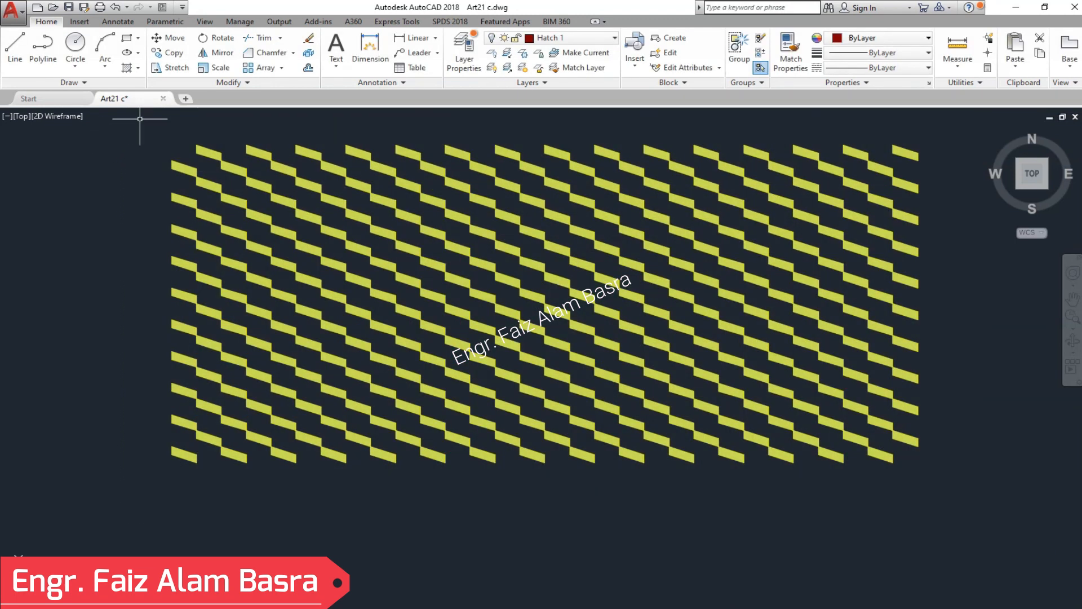
pyautogui.click(50, 23)
pyautogui.press('Escape')
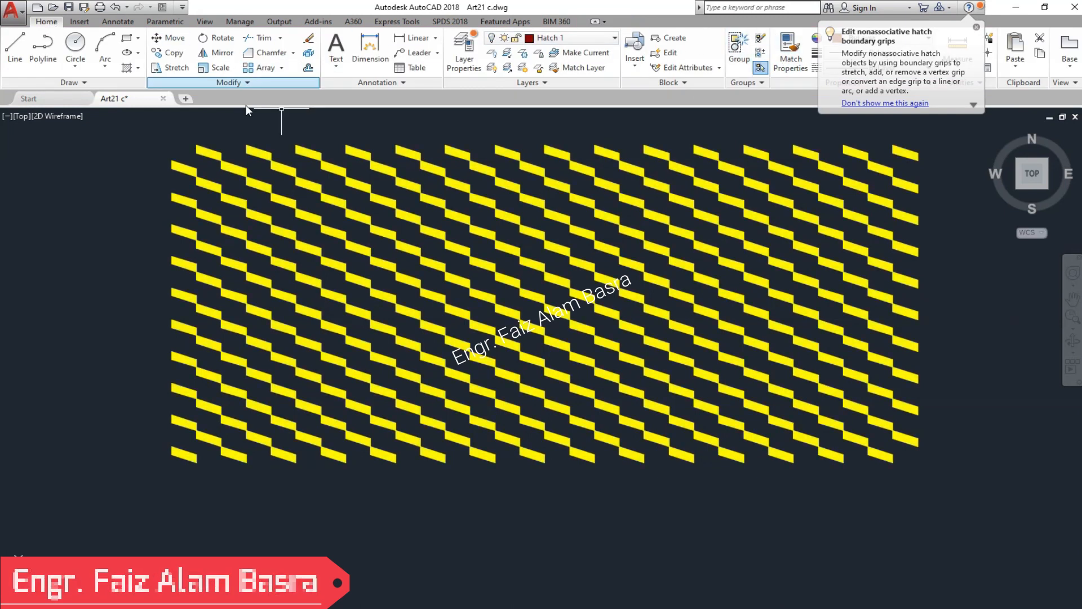
# Step: Turn on layer Hatch 3 and turn off layer Hatch 2 to isolate the cyan hatches
pyautogui.click(564, 37)
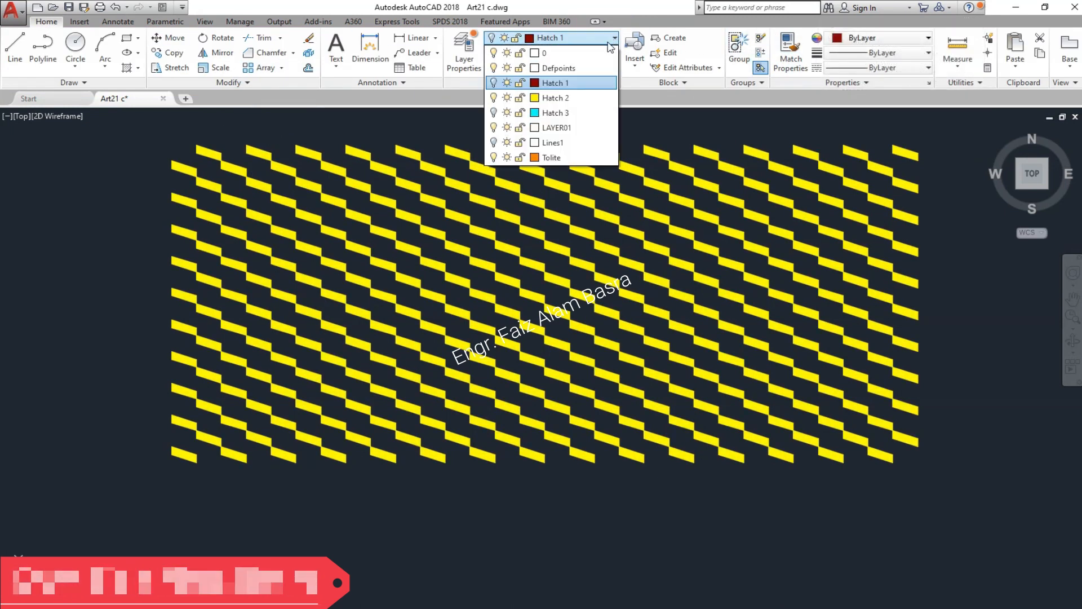
pyautogui.click(494, 113)
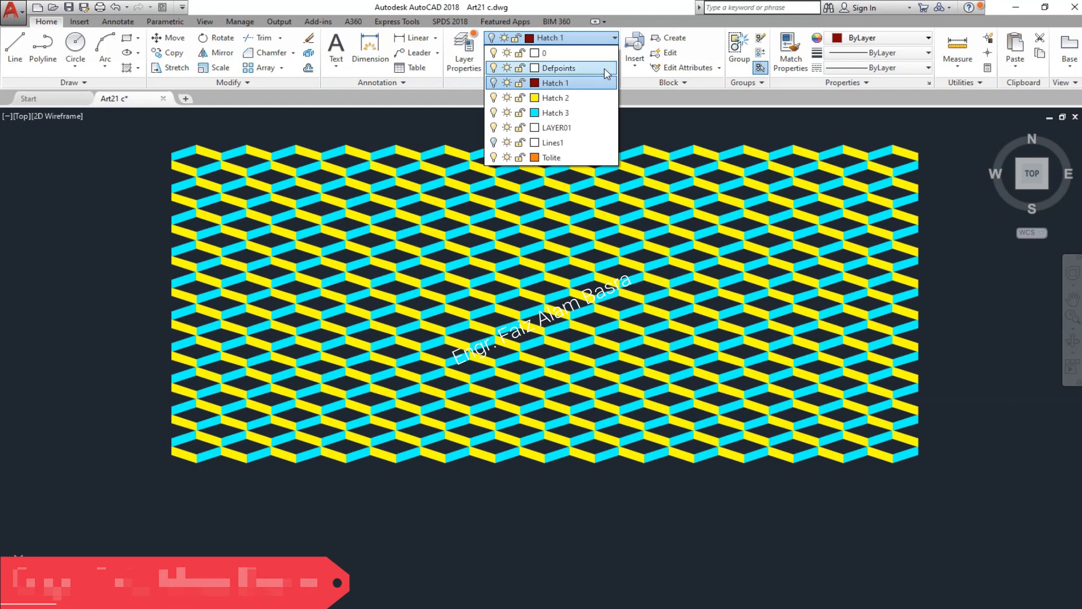
pyautogui.click(615, 38)
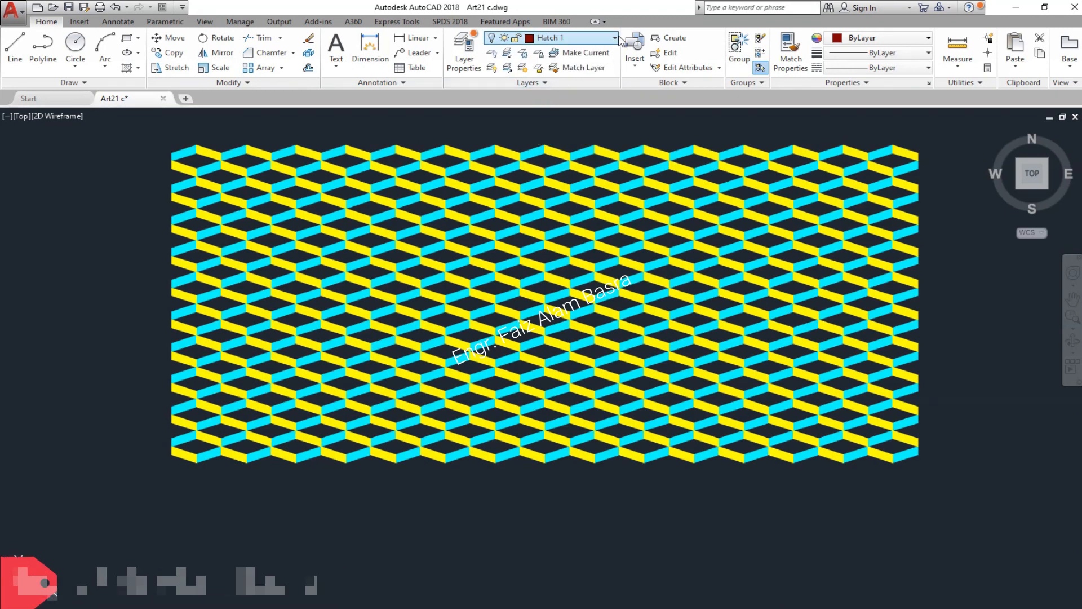
pyautogui.click(563, 38)
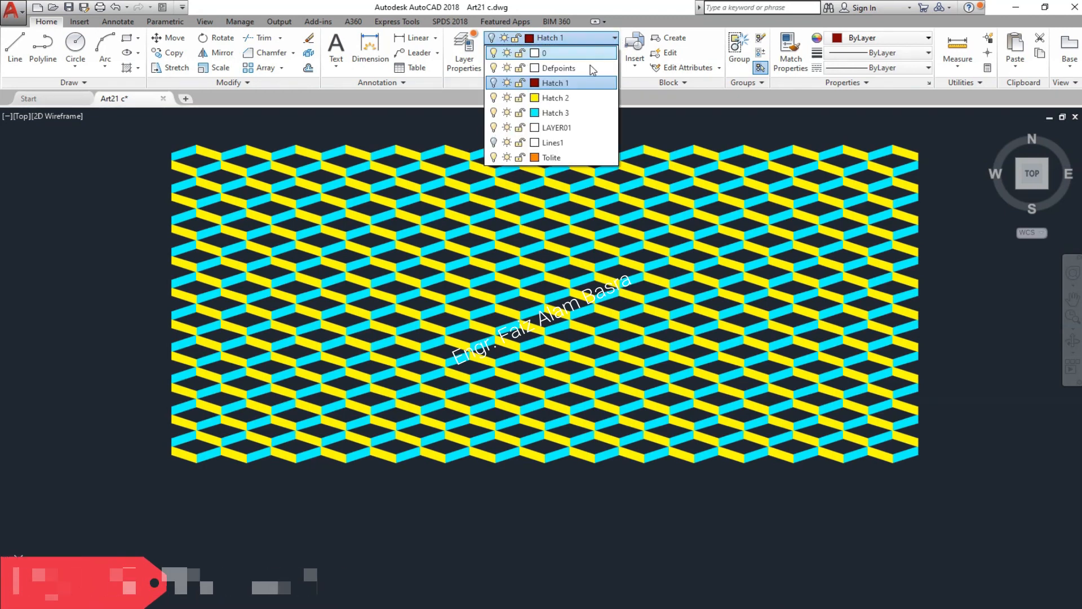
pyautogui.click(494, 98)
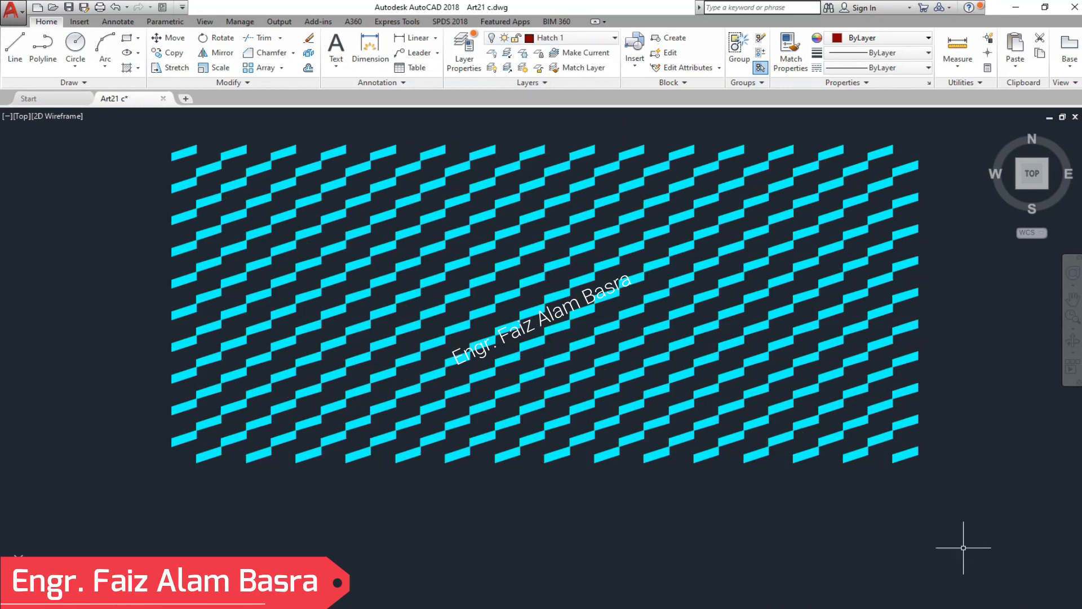
# Step: Select all the cyan hatches and combine them into one group
pyautogui.click(963, 517)
pyautogui.click(160, 135)
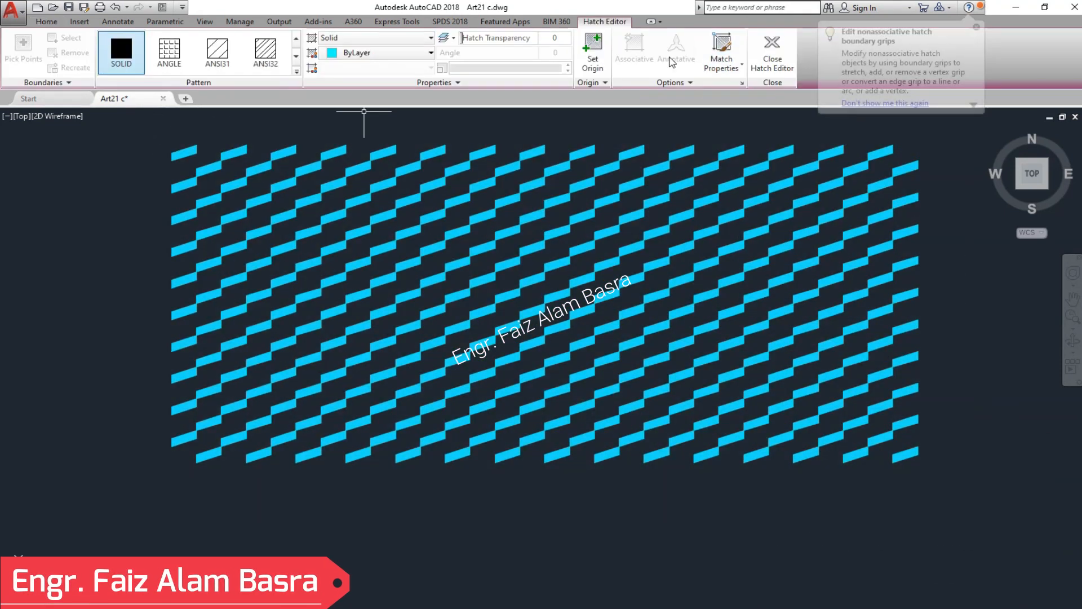
pyautogui.click(56, 21)
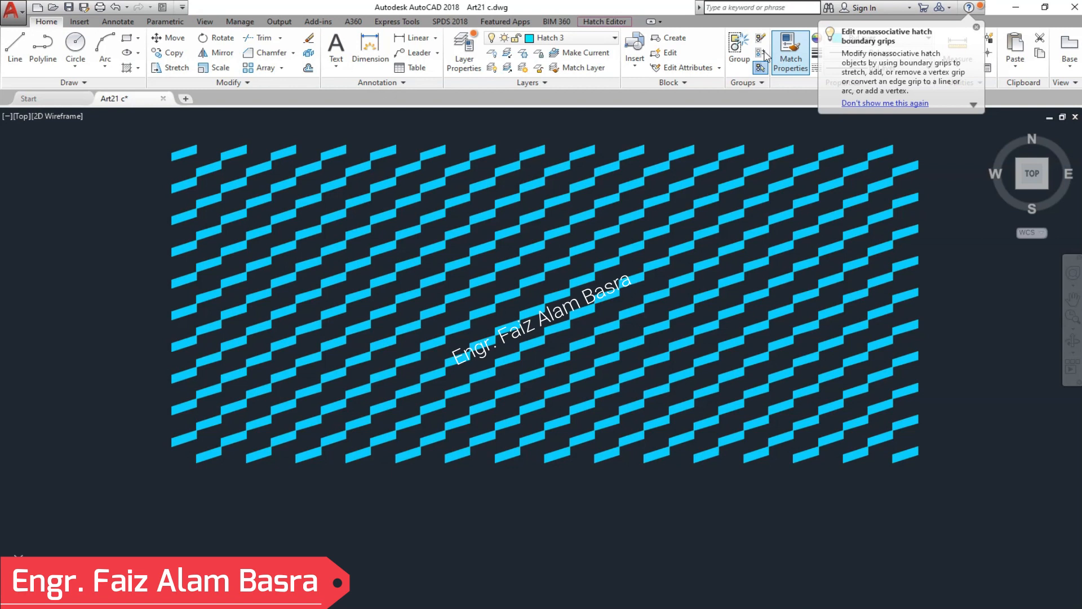
pyautogui.click(739, 46)
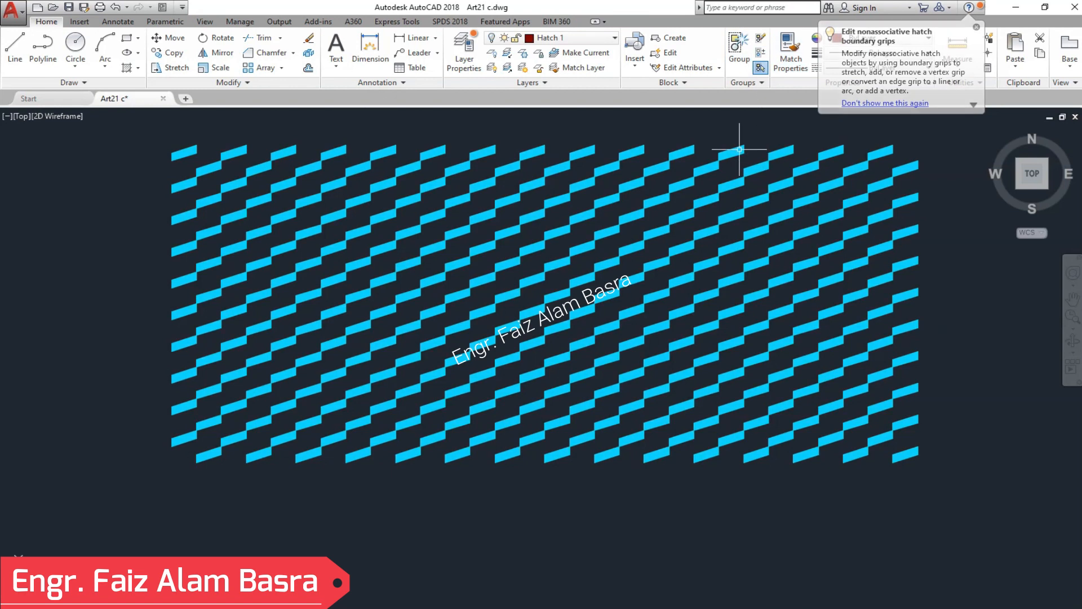
pyautogui.click(758, 147)
pyautogui.press('Escape')
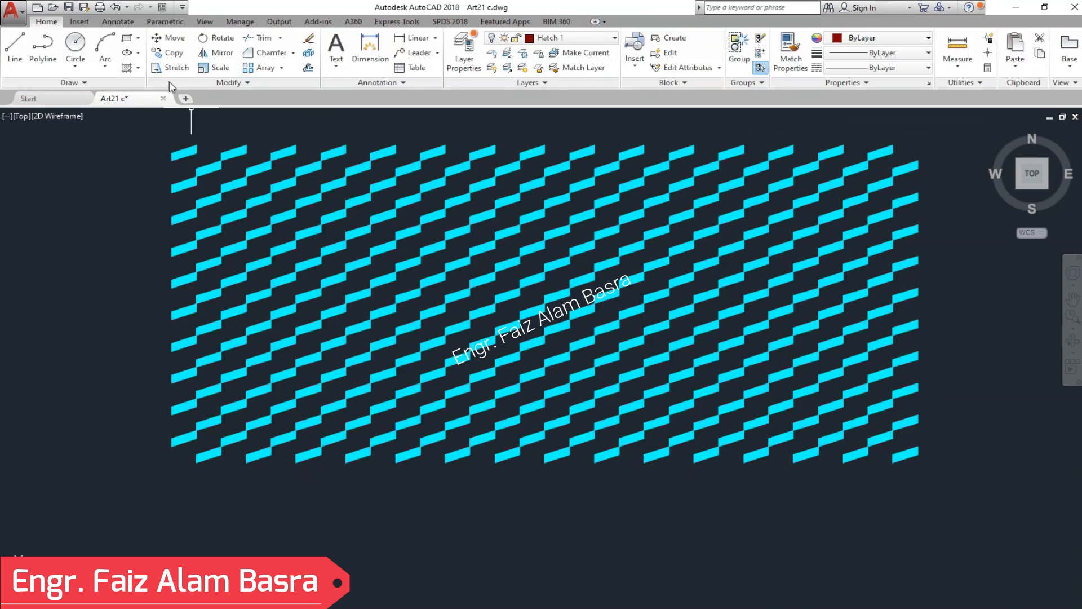
# Step: Turn off layer Hatch 3 and turn on layer Lines1 to isolate the pattern's outlines
pyautogui.click(614, 38)
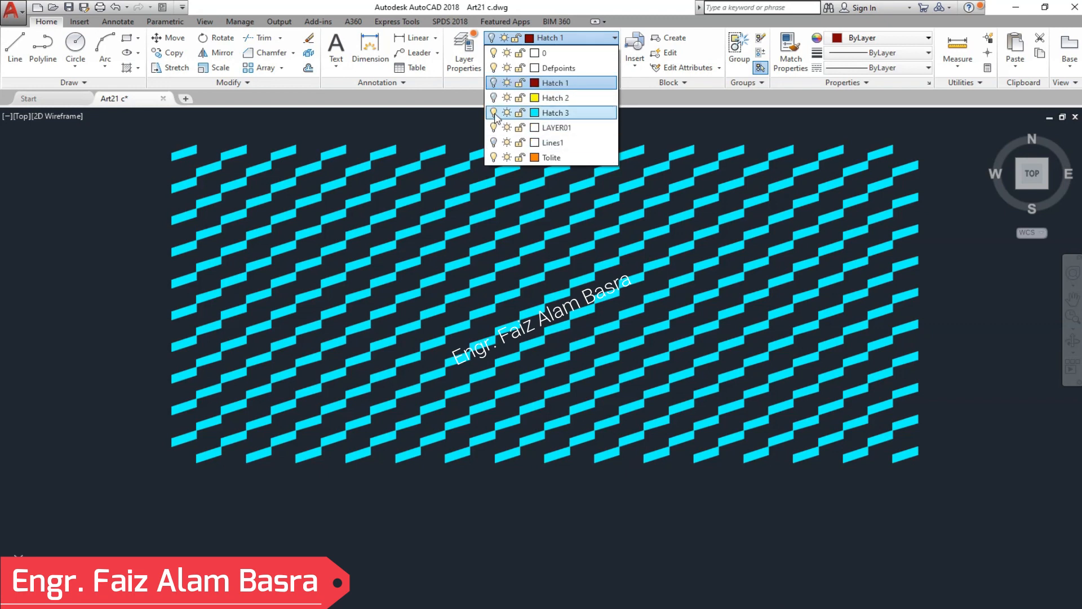
pyautogui.click(493, 113)
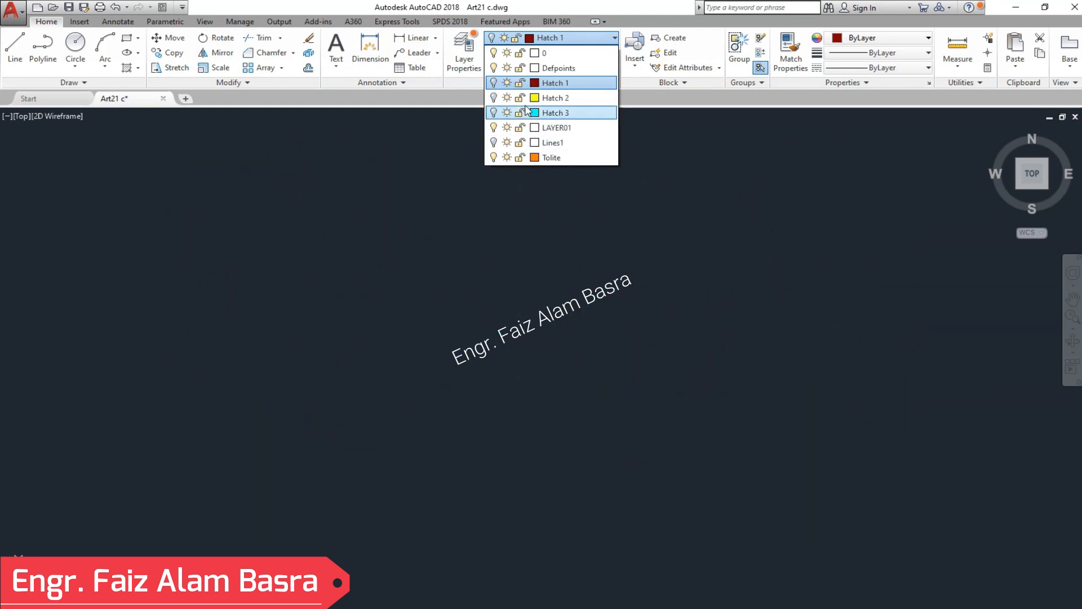
pyautogui.click(494, 143)
pyautogui.scroll(4, 531, 164)
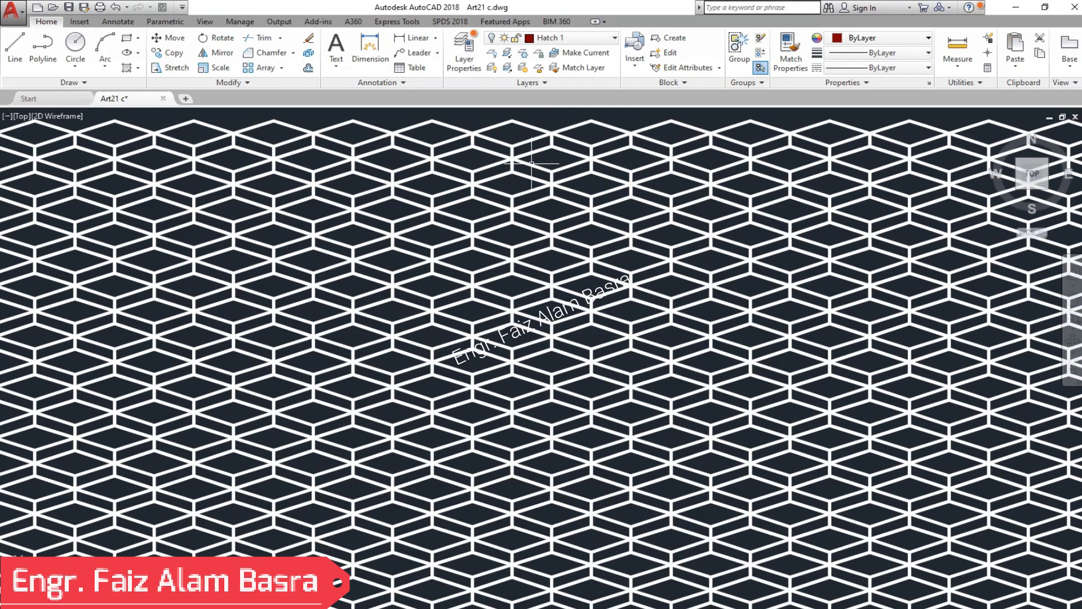
pyautogui.scroll(-5, 530, 226)
pyautogui.scroll(7, 513, 236)
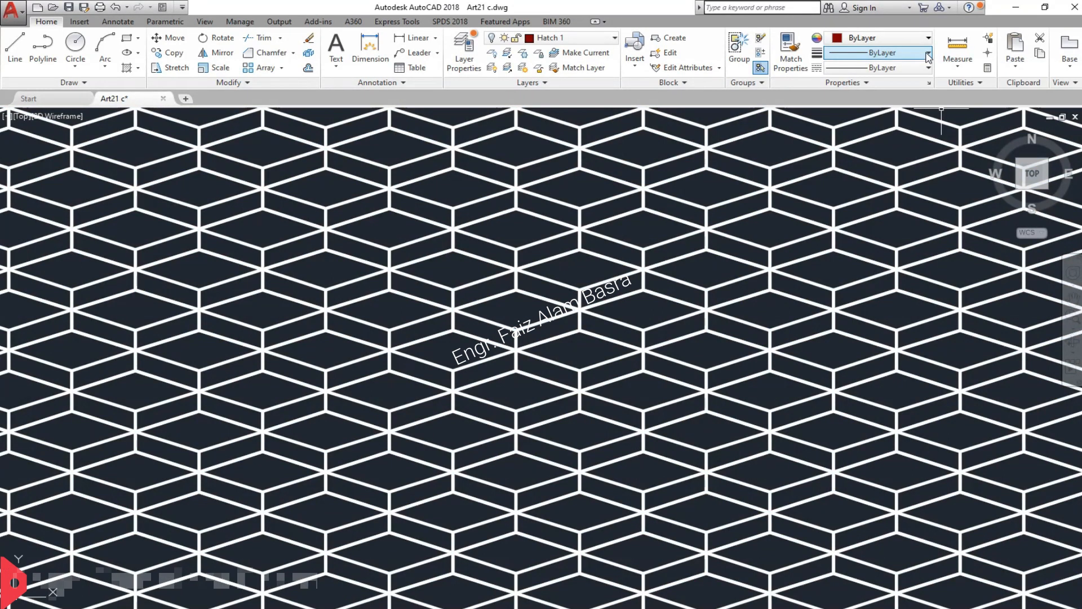
# Step: Select all the pattern's outlines and set their lineweight to Default
pyautogui.click(928, 52)
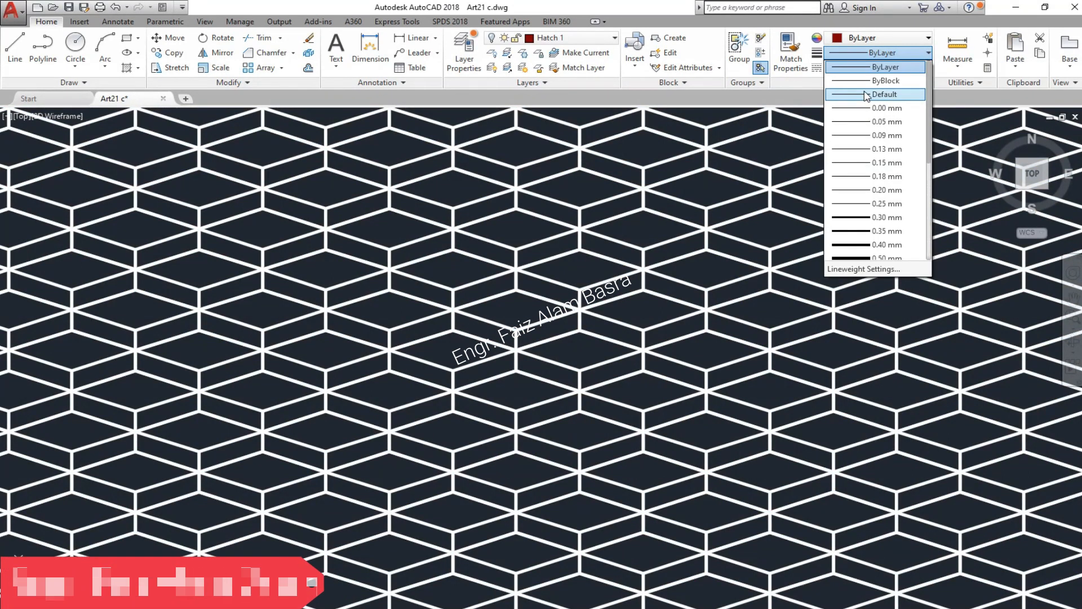
pyautogui.click(769, 153)
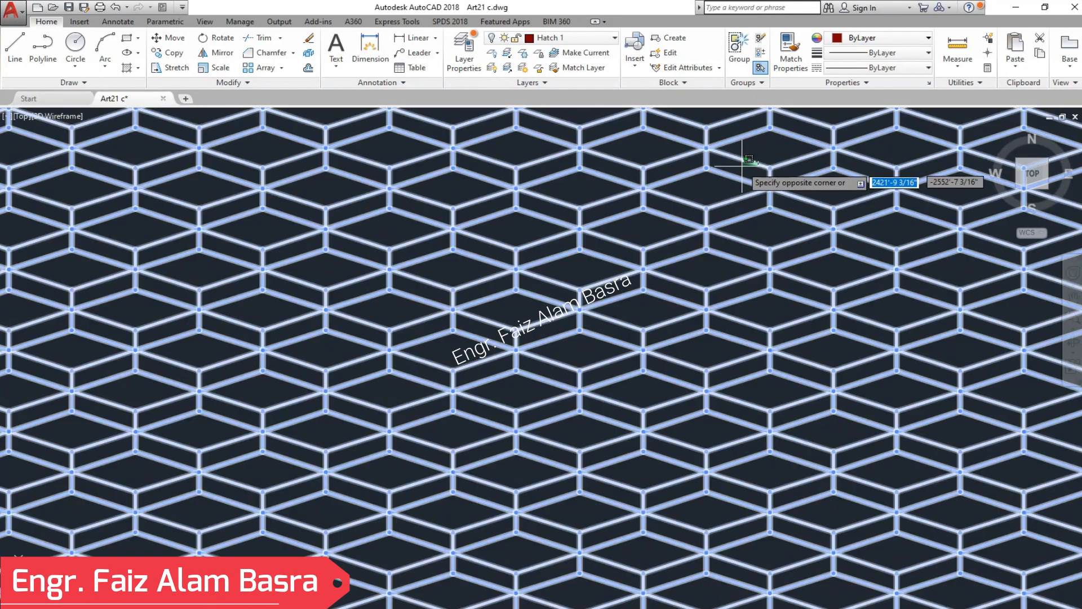
pyautogui.hotkey('ctrl', 'a')
pyautogui.click(920, 52)
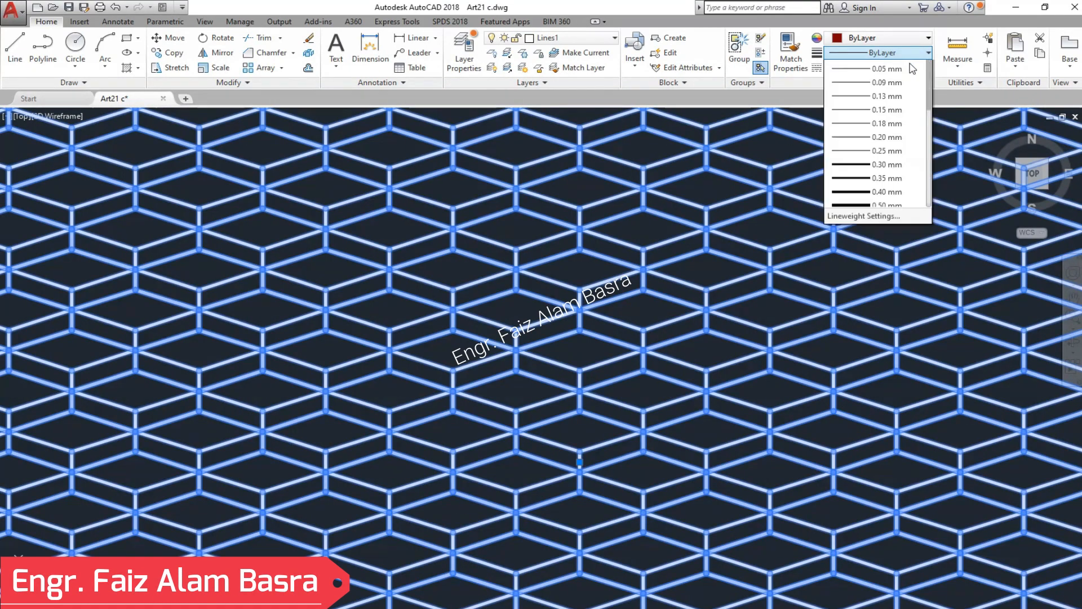
pyautogui.click(885, 94)
pyautogui.press('Escape')
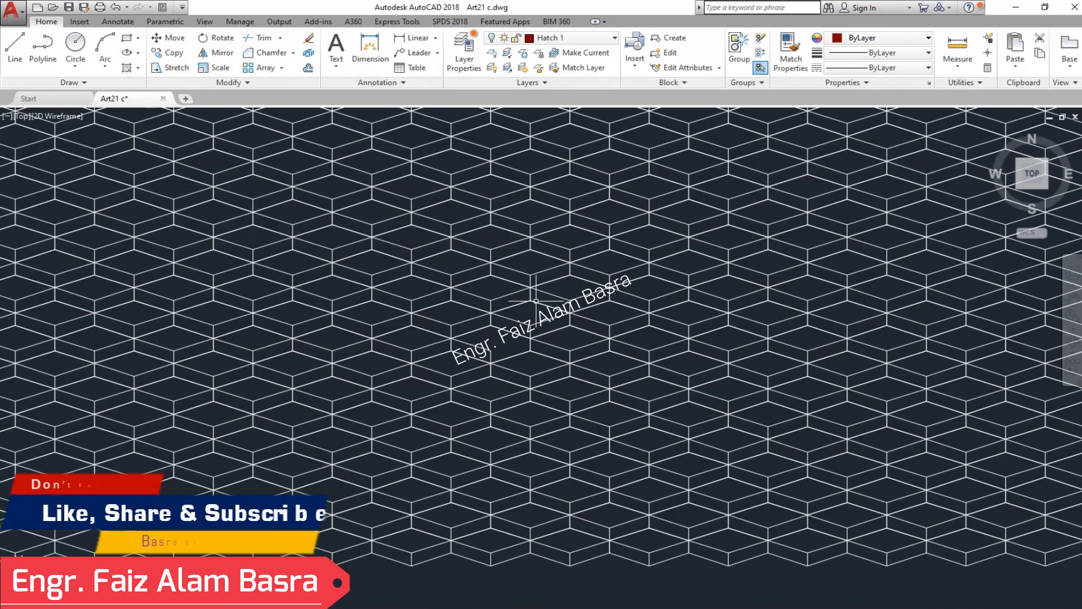
# Step: Turn on layer Hatch 1 to show the dark red diamond hatches together with the outlines
pyautogui.scroll(2, 582, 248)
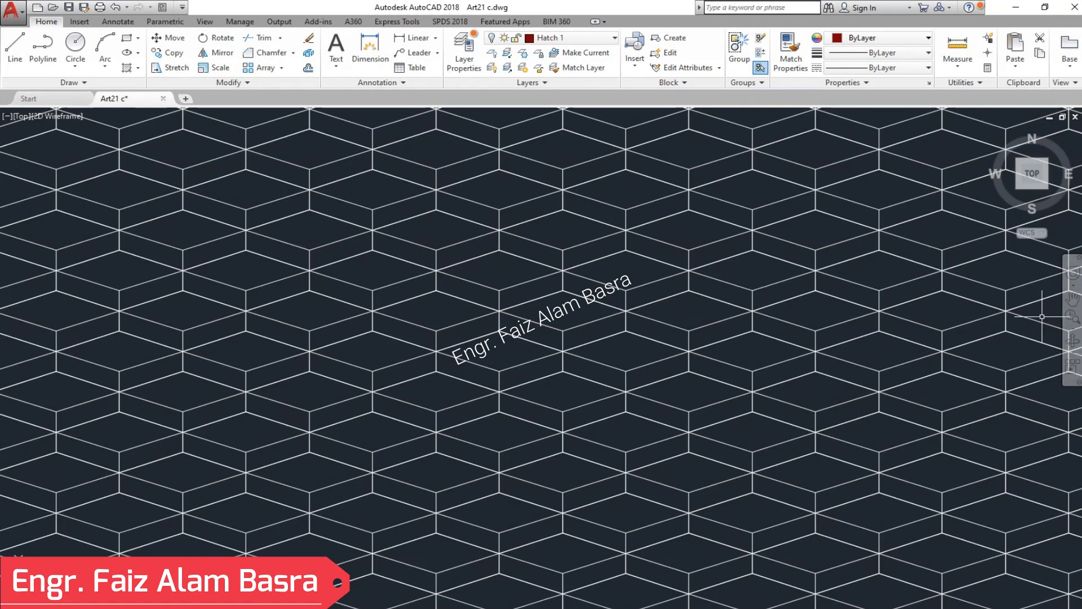
pyautogui.click(1070, 300)
pyautogui.moveTo(1039, 315)
pyautogui.mouseDown()
pyautogui.moveTo(545, 313)
pyautogui.moveTo(647, 313)
pyautogui.mouseUp()
pyautogui.scroll(-3, 717, 314)
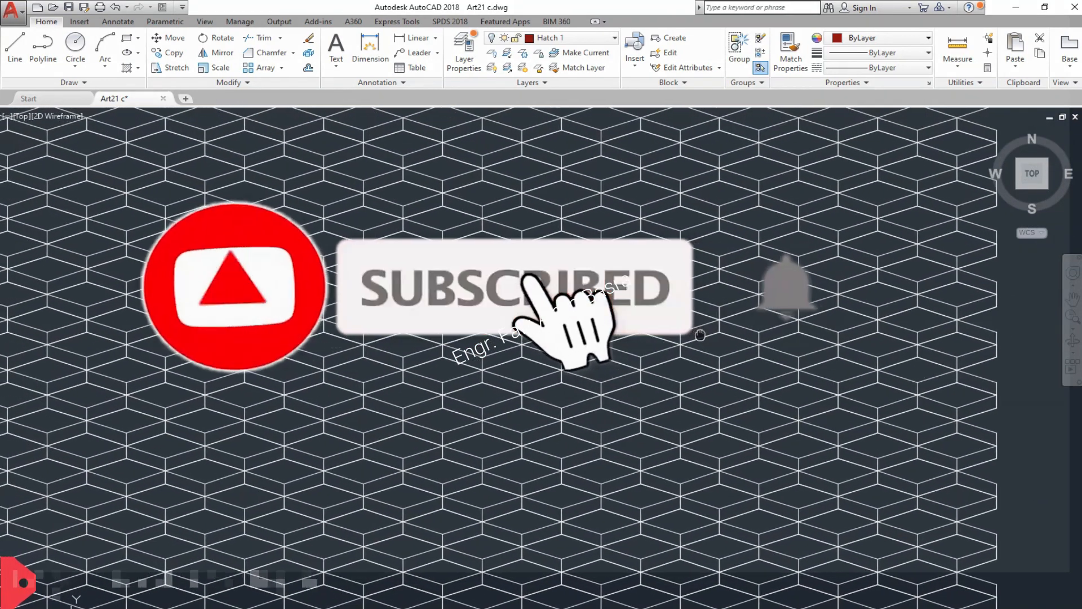
pyautogui.moveTo(700, 335); pyautogui.dragTo(735, 337)
pyautogui.press('Escape')
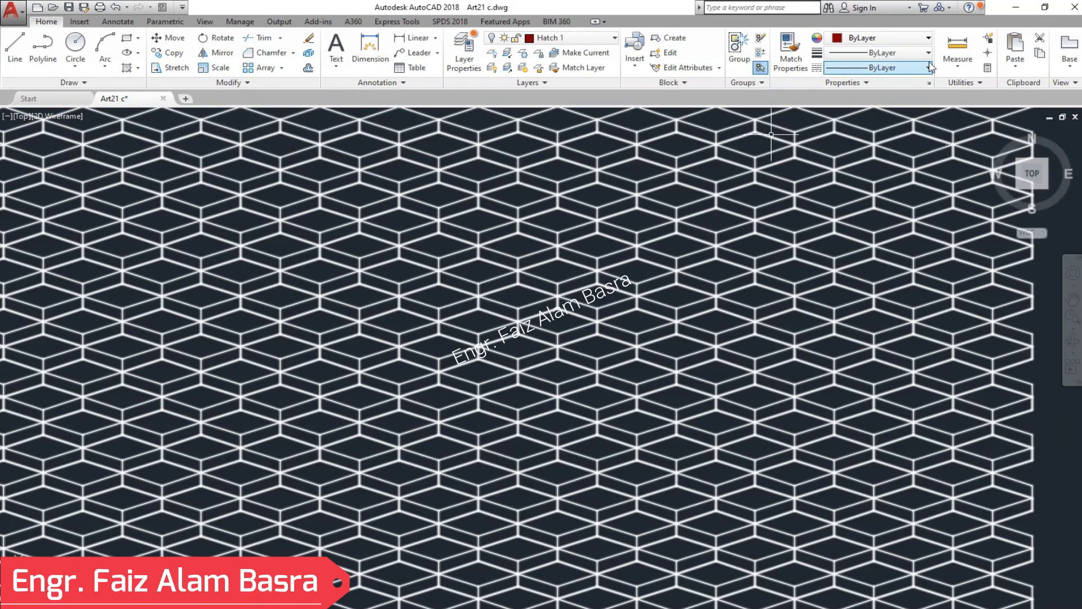
pyautogui.click(616, 39)
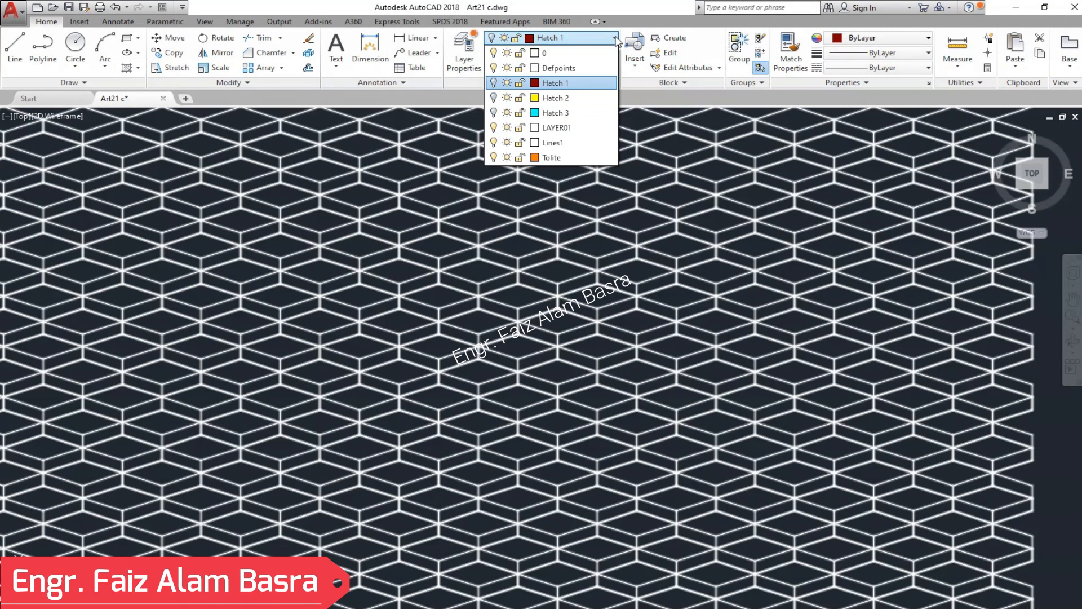
pyautogui.click(494, 83)
pyautogui.click(1061, 376)
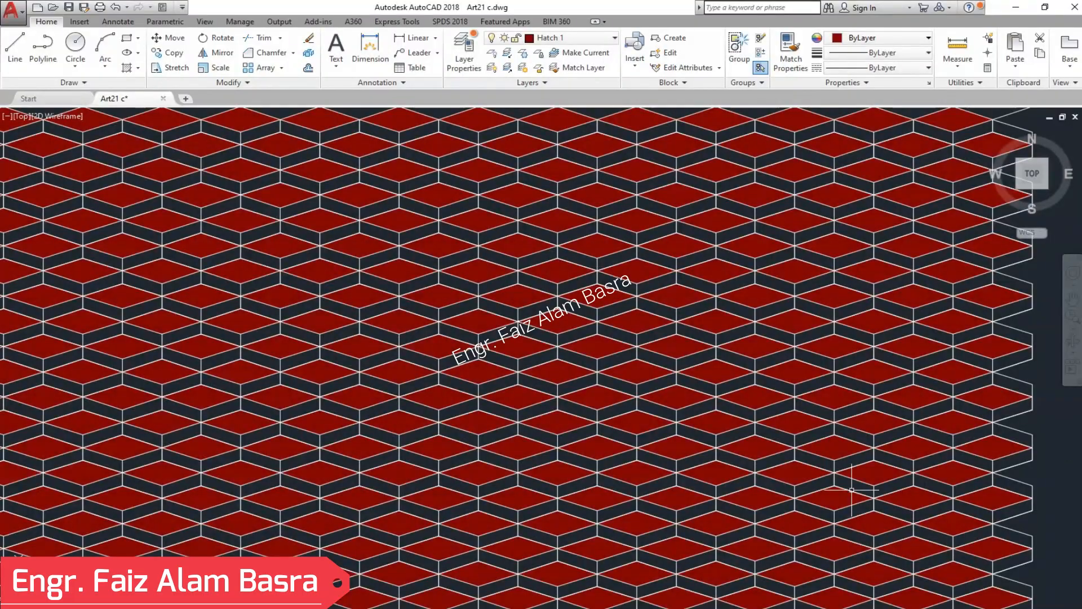
# Step: Examine how the dark red diamond hatches fit the outlines, especially along the pattern's right edge
pyautogui.scroll(2, 693, 481)
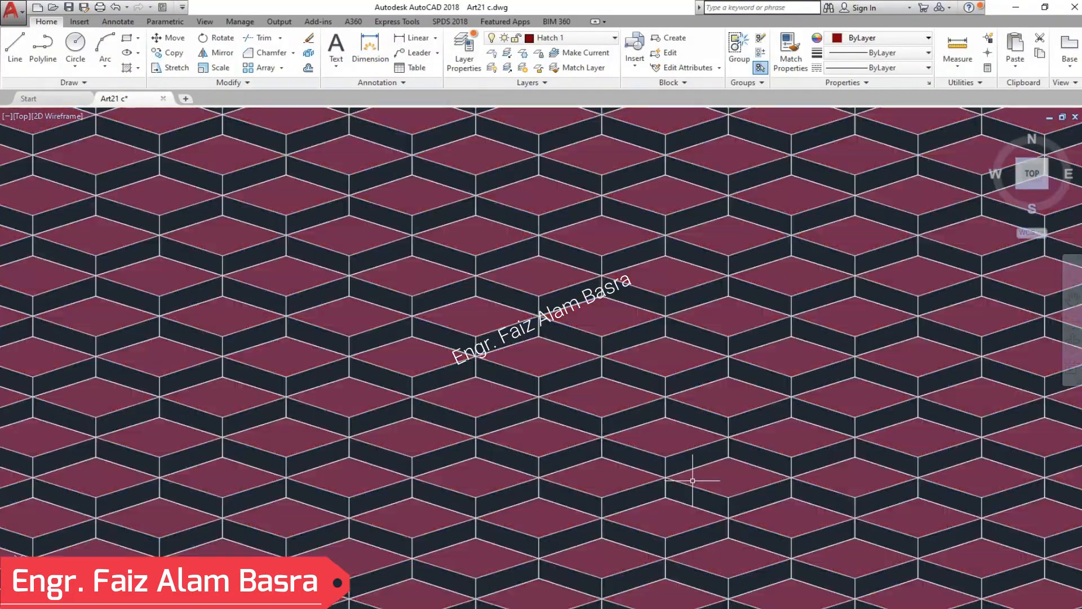
pyautogui.scroll(3, 692, 480)
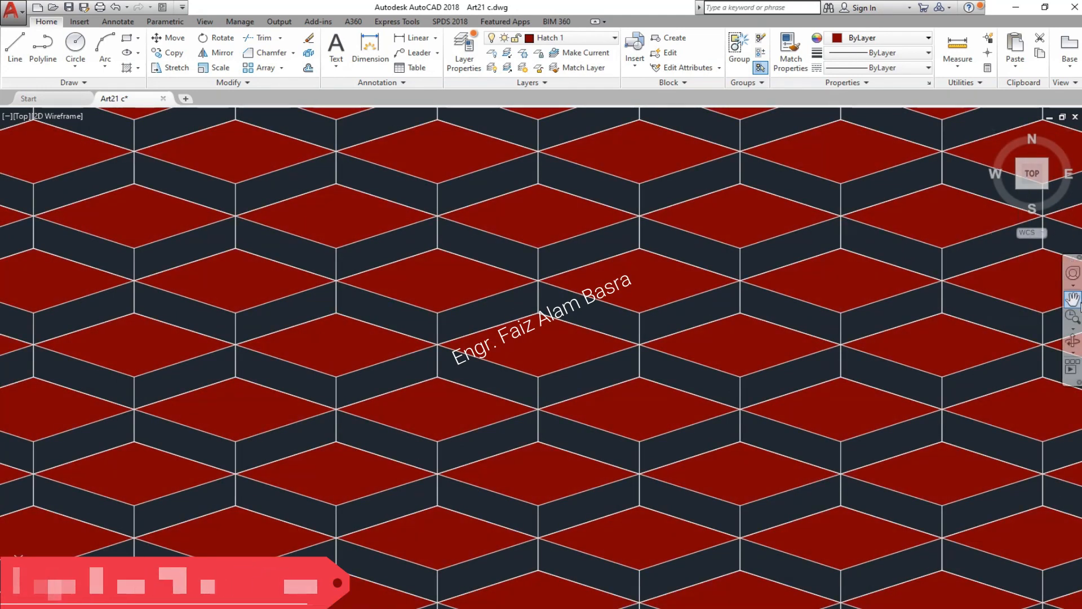
pyautogui.click(1073, 298)
pyautogui.moveTo(817, 333)
pyautogui.mouseDown()
pyautogui.moveTo(310, 314)
pyautogui.moveTo(363, 346)
pyautogui.mouseUp()
pyautogui.scroll(2, 379, 313)
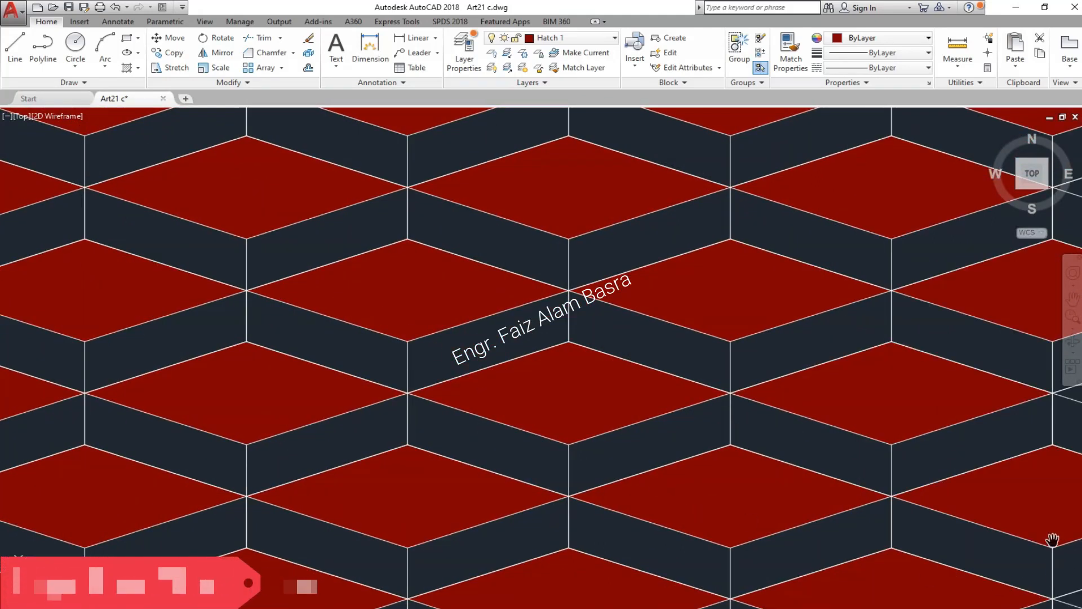
pyautogui.scroll(-2, 980, 509)
pyautogui.moveTo(1026, 522); pyautogui.dragTo(954, 524)
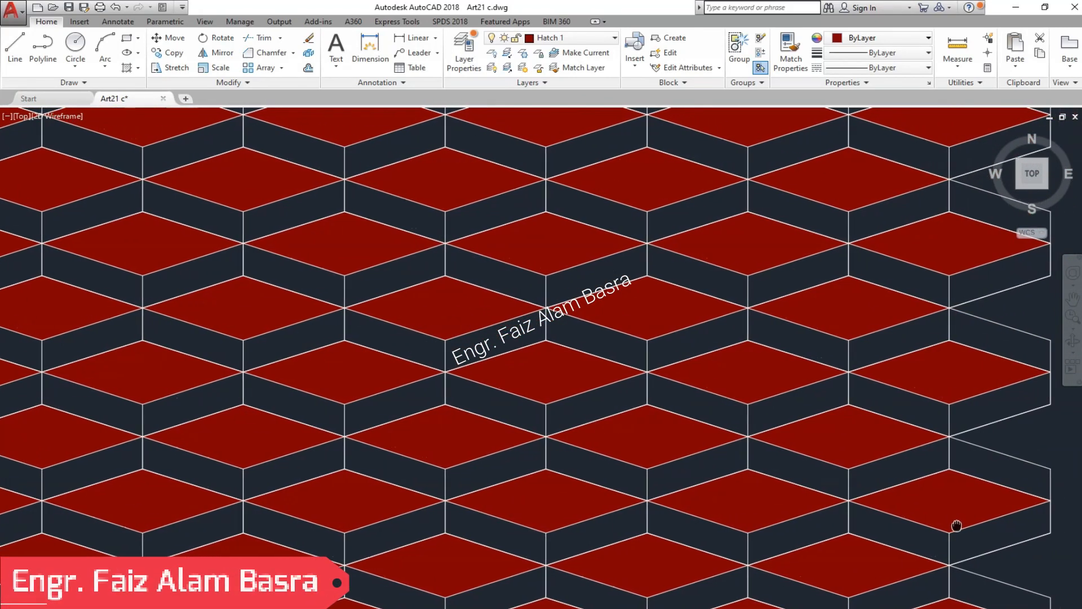
pyautogui.moveTo(1046, 462); pyautogui.dragTo(1072, 470)
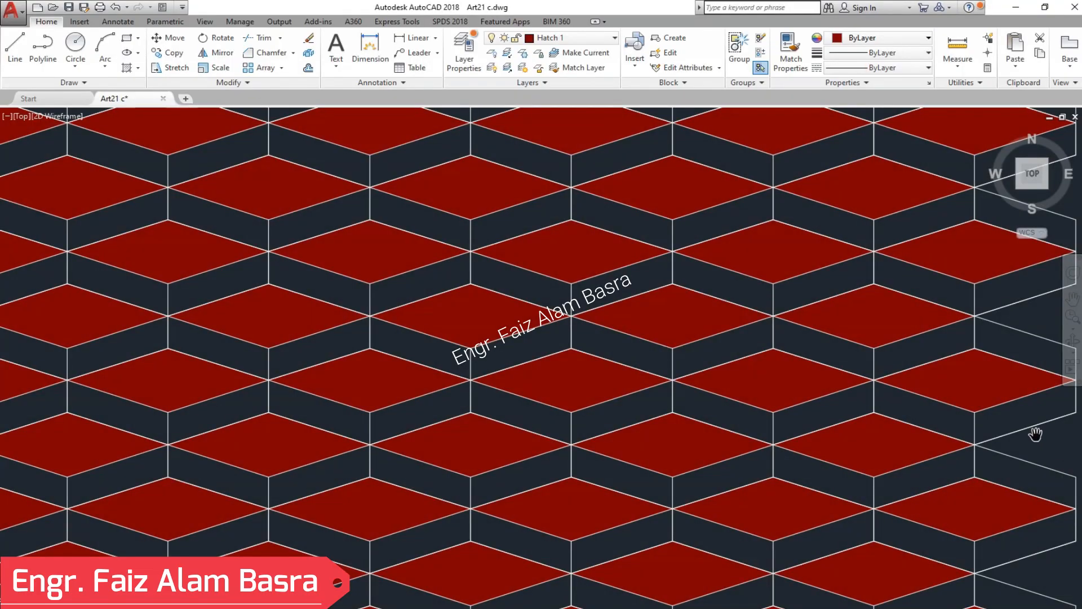
pyautogui.scroll(-2, 1035, 434)
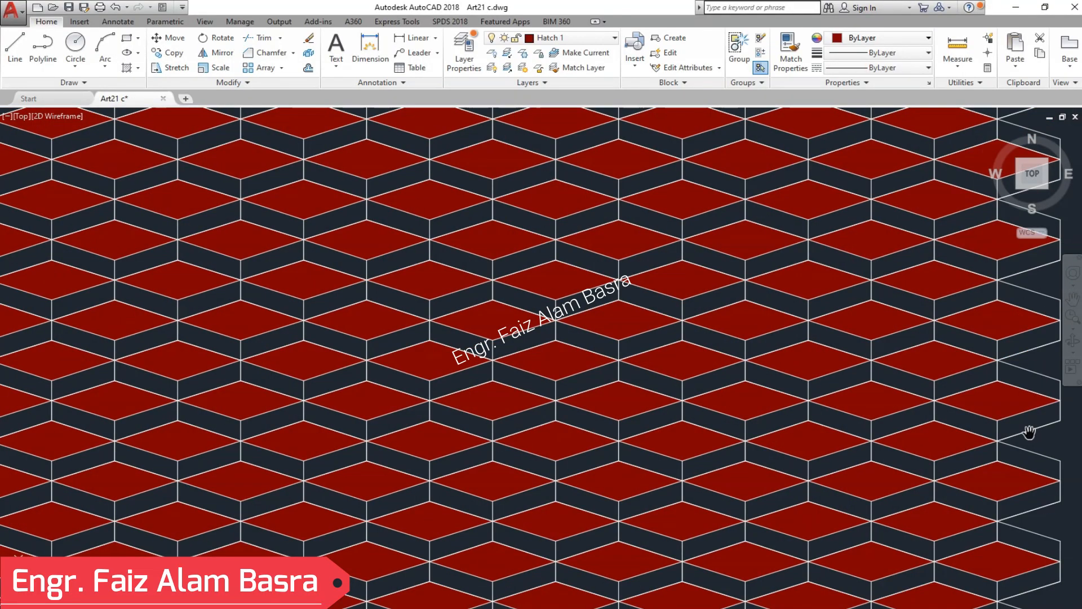
pyautogui.scroll(-3, 1027, 433)
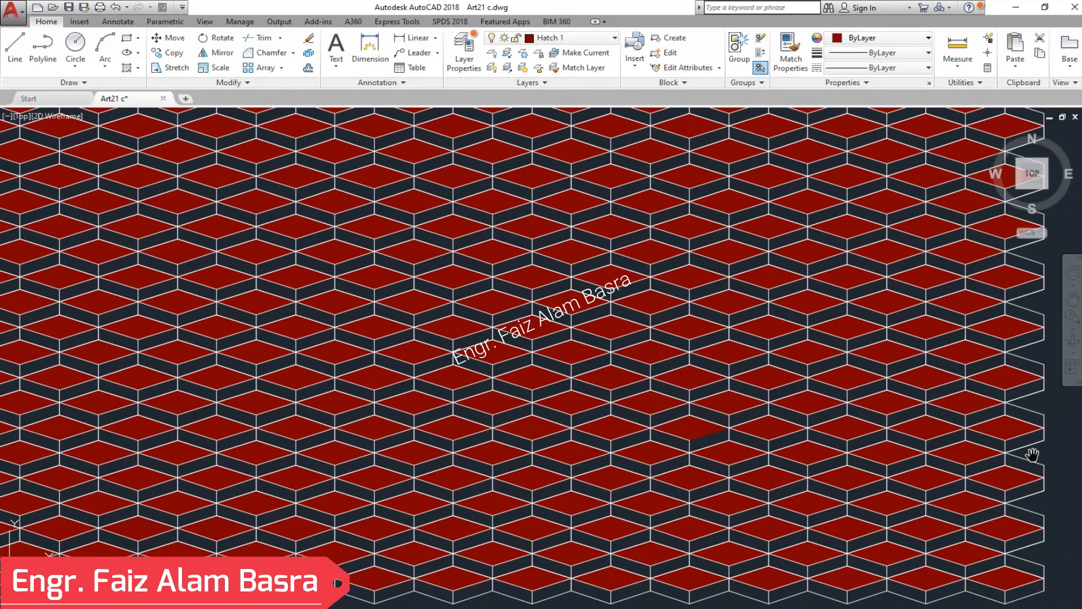
pyautogui.moveTo(1031, 454); pyautogui.dragTo(1046, 474, button='middle')
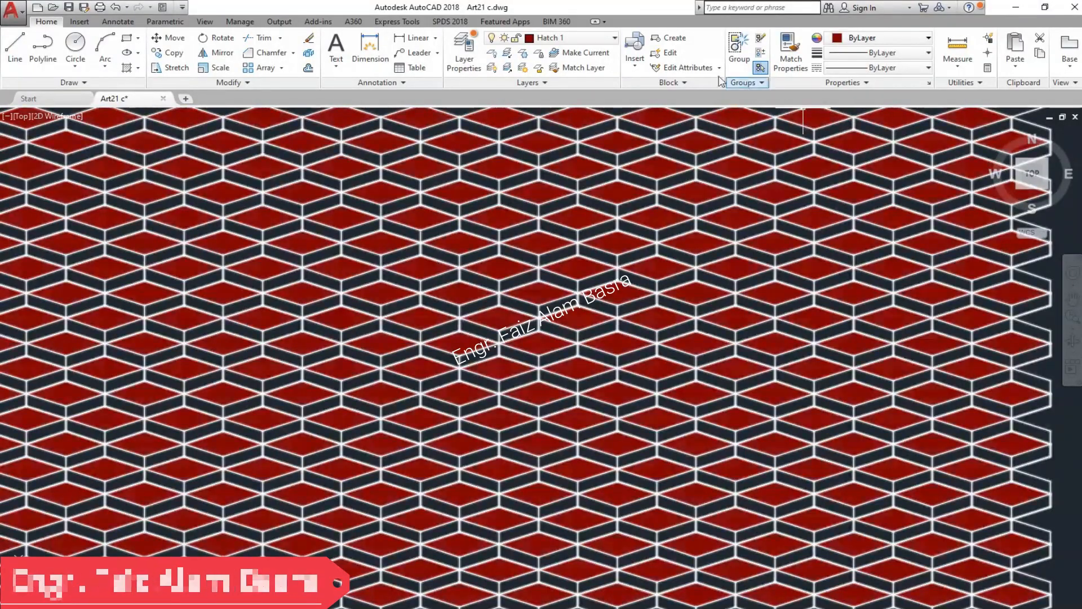
# Step: Turn on layer Hatch 2 to preview the yellow hatches with the red ones, and turn it off again
pyautogui.click(614, 38)
pyautogui.click(494, 98)
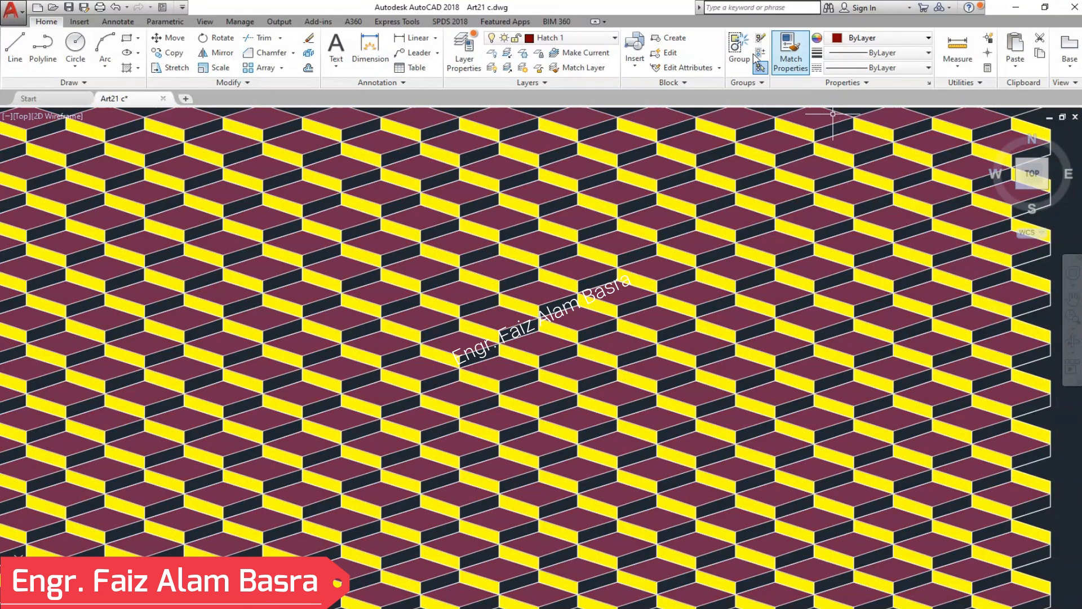
pyautogui.click(615, 38)
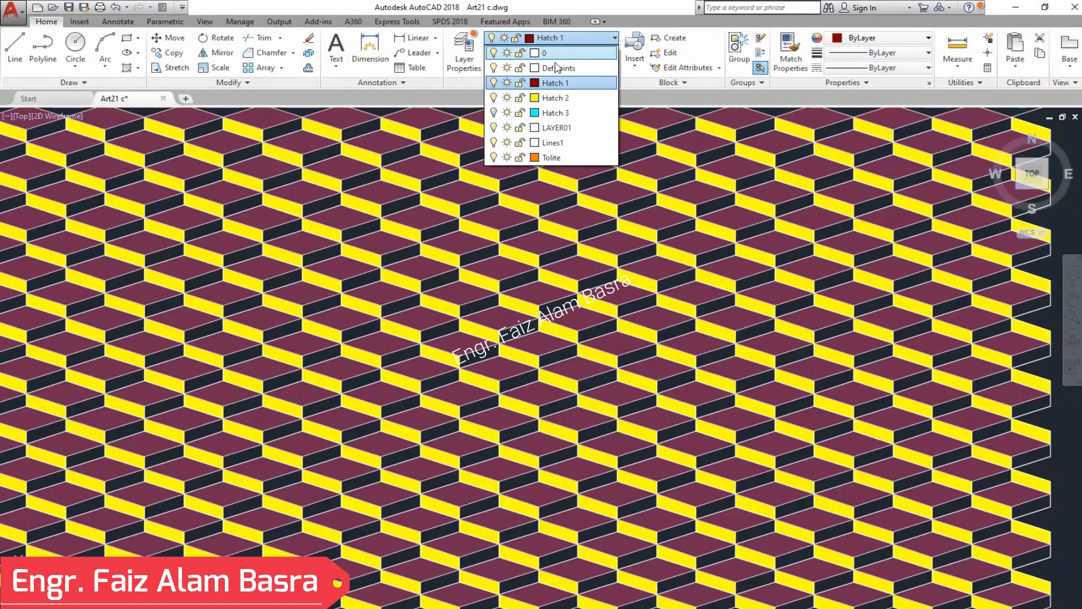
pyautogui.click(493, 98)
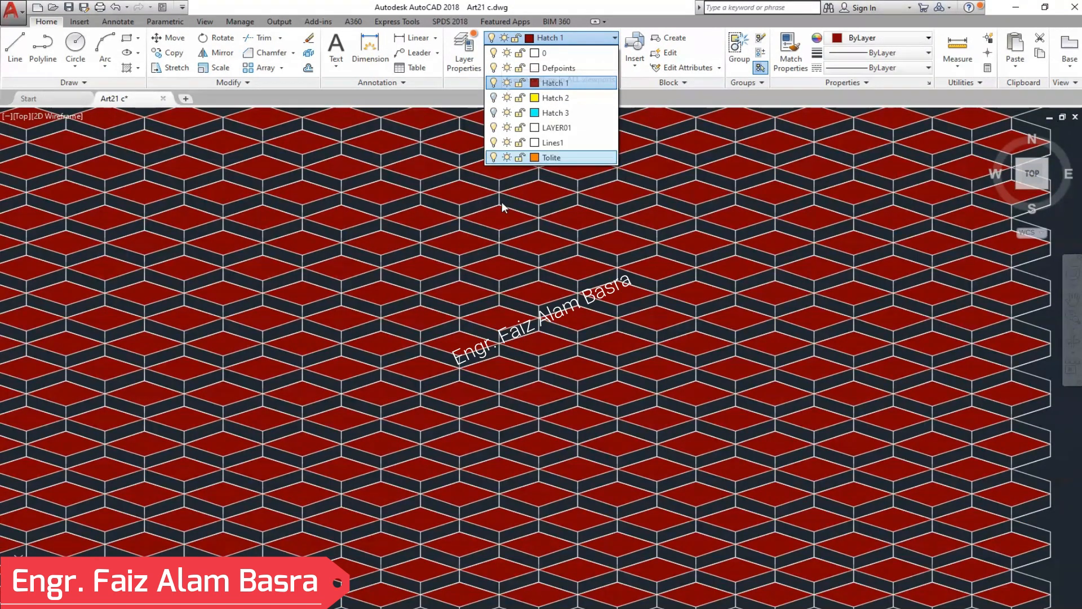
# Step: Copy the outlines and dark red hatches of the rectangular pattern about 26' straight below the original
pyautogui.scroll(-8, 503, 203)
pyautogui.click(487, 221)
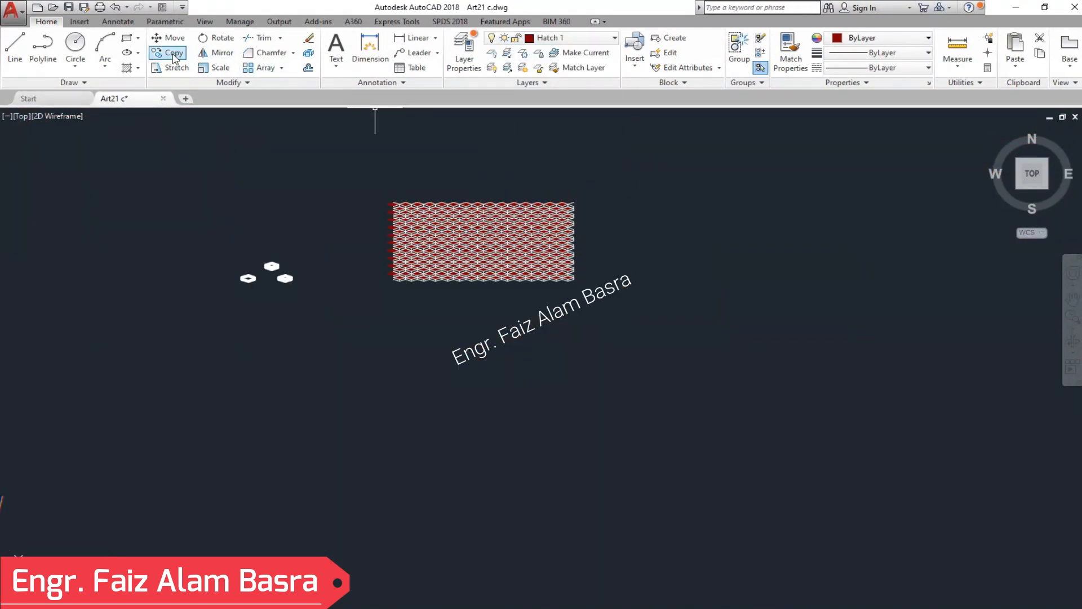
pyautogui.click(633, 358)
pyautogui.click(440, 183)
pyautogui.press('Return')
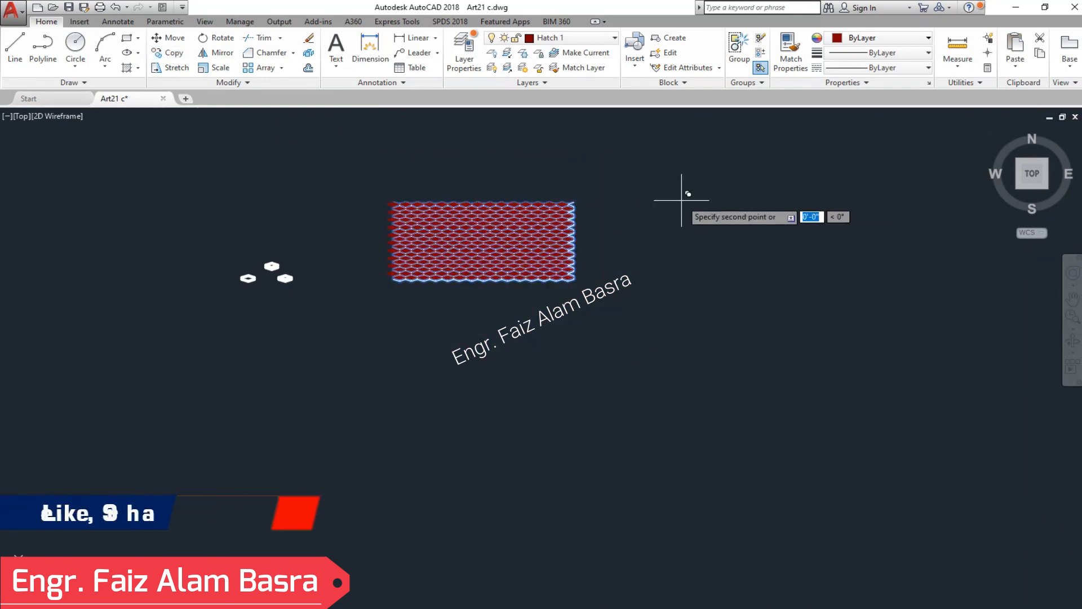
pyautogui.click(682, 200)
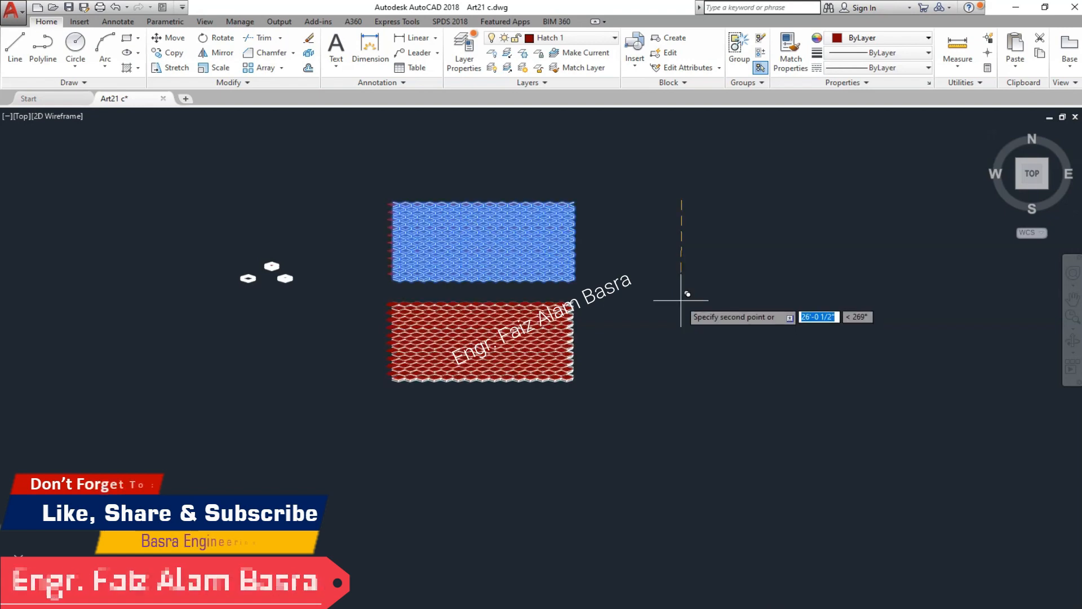
pyautogui.scroll(2, 575, 423)
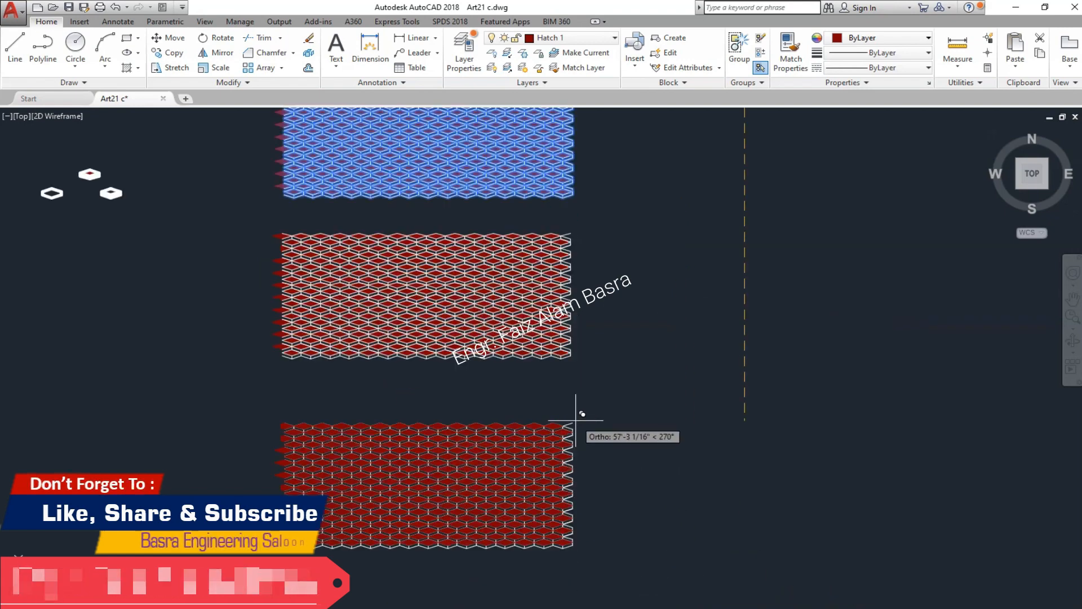
pyautogui.press('Escape')
pyautogui.scroll(8, 417, 338)
pyautogui.scroll(-6, 314, 211)
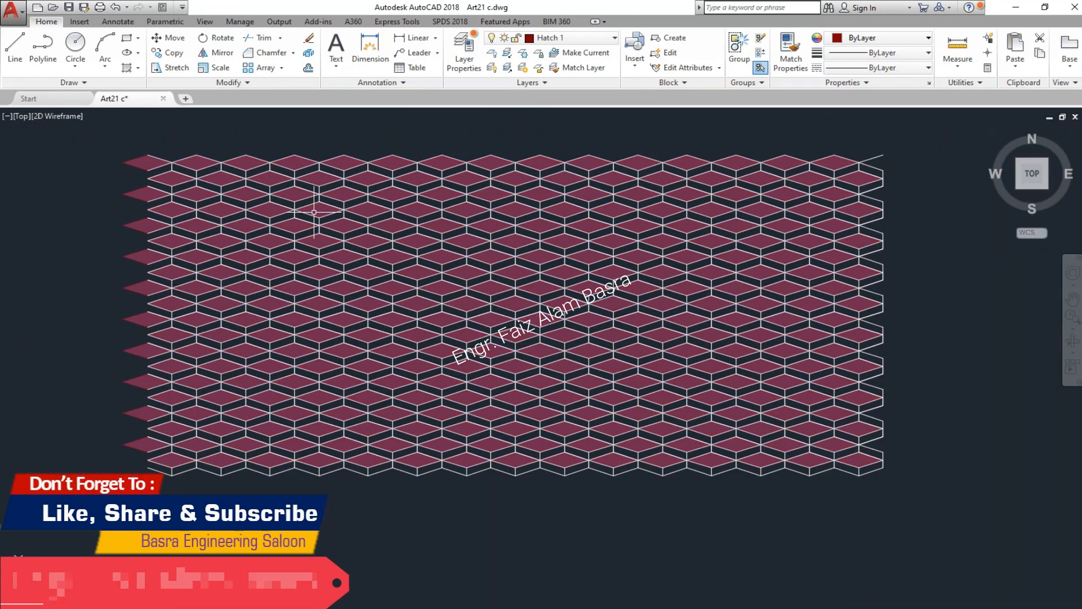
pyautogui.scroll(8, 363, 222)
pyautogui.scroll(-6, 894, 295)
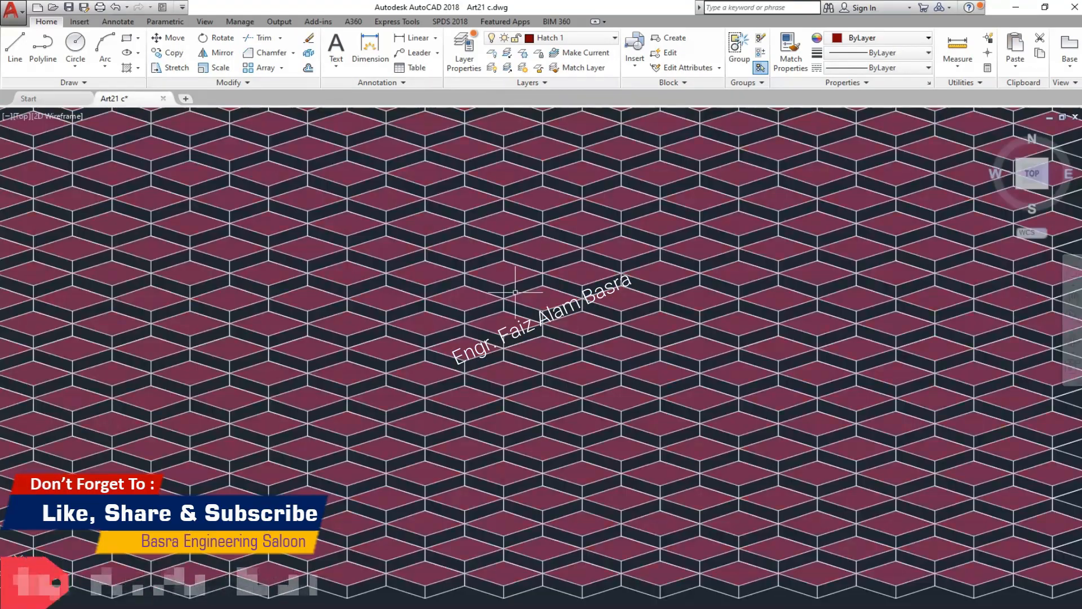
pyautogui.scroll(6, 498, 266)
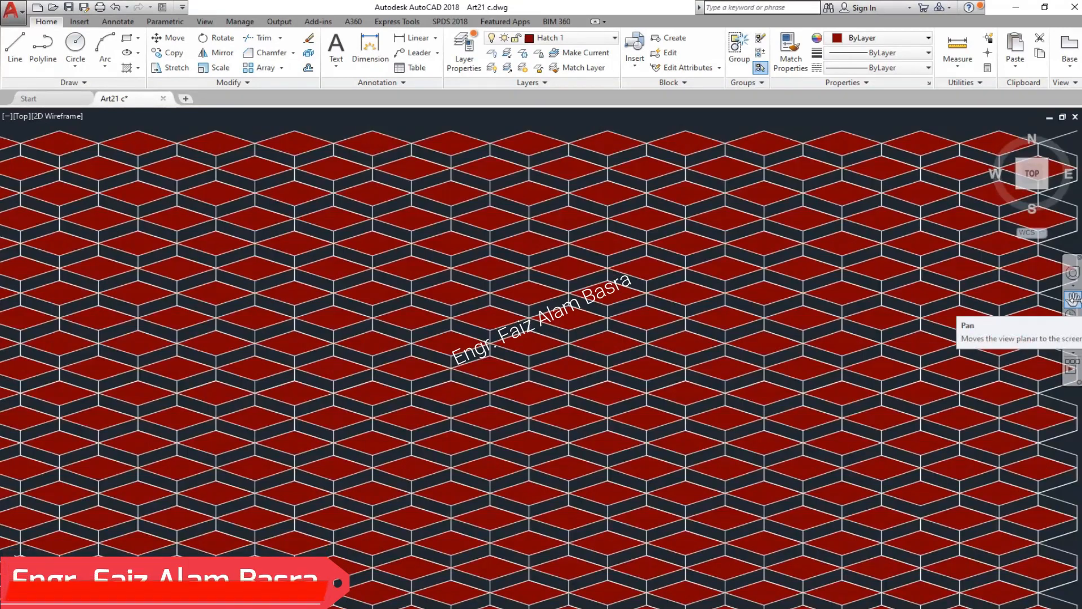
# Step: Turn on layer Hatch 2 to bring the yellow hatches back into the original pattern
pyautogui.click(1073, 297)
pyautogui.moveTo(973, 321); pyautogui.dragTo(972, 295)
pyautogui.moveTo(1015, 346); pyautogui.dragTo(986, 343)
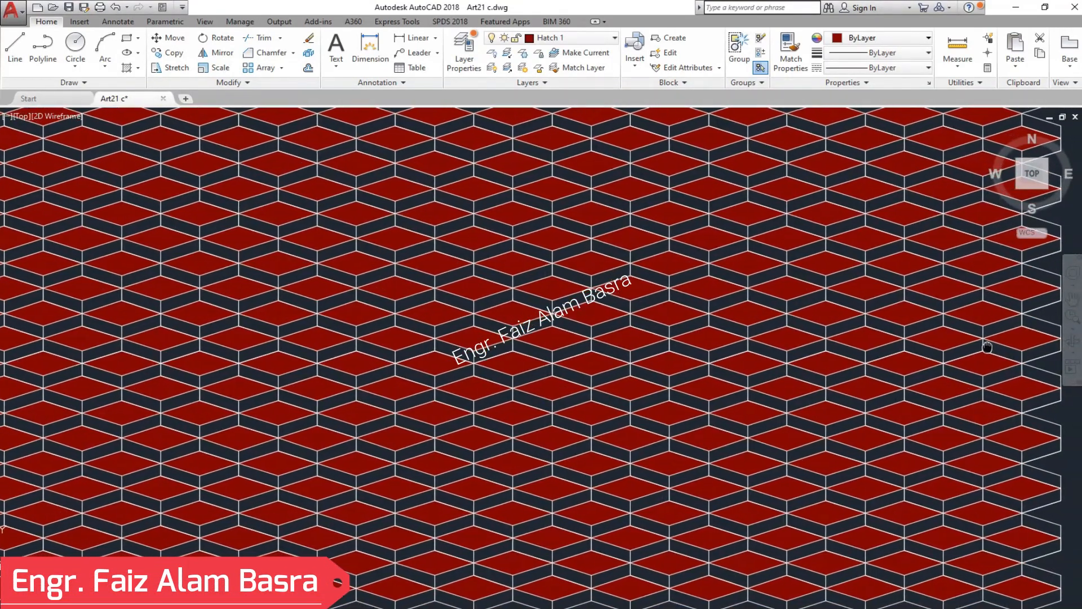
pyautogui.press('Escape')
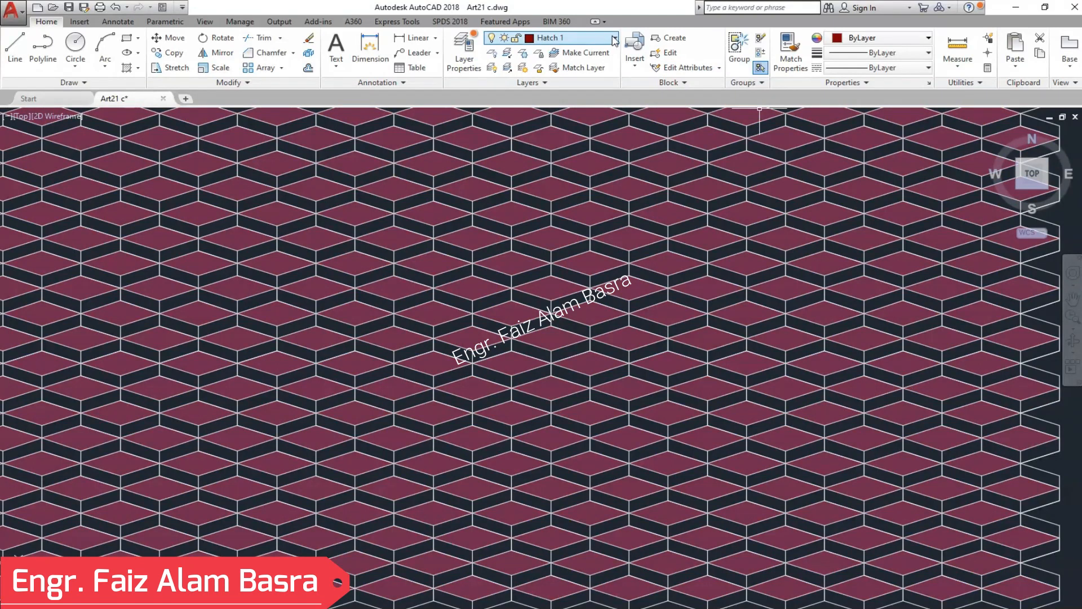
pyautogui.click(613, 38)
pyautogui.click(494, 98)
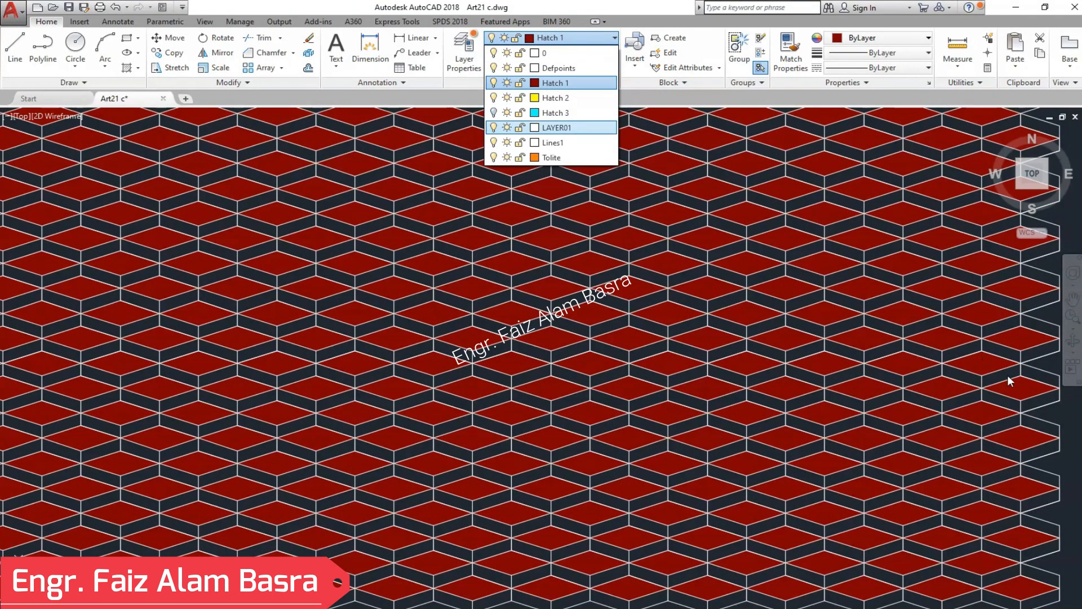
pyautogui.click(1070, 308)
# Step: Move the outlined copy with only dark red hatches straight left, to the area below the three sample boxes
pyautogui.scroll(-4, 787, 311)
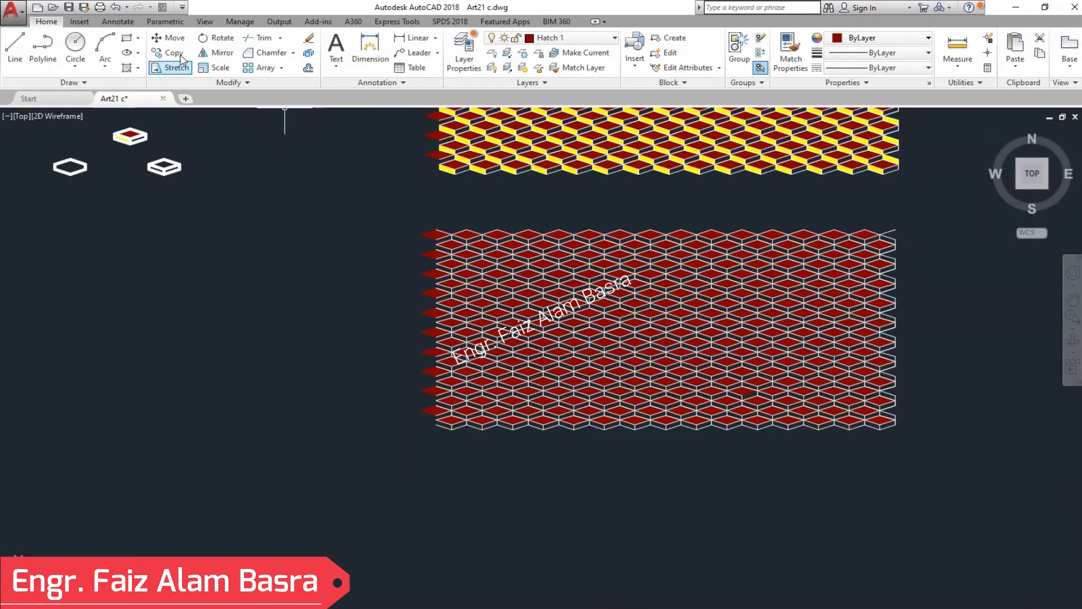
pyautogui.click(381, 204)
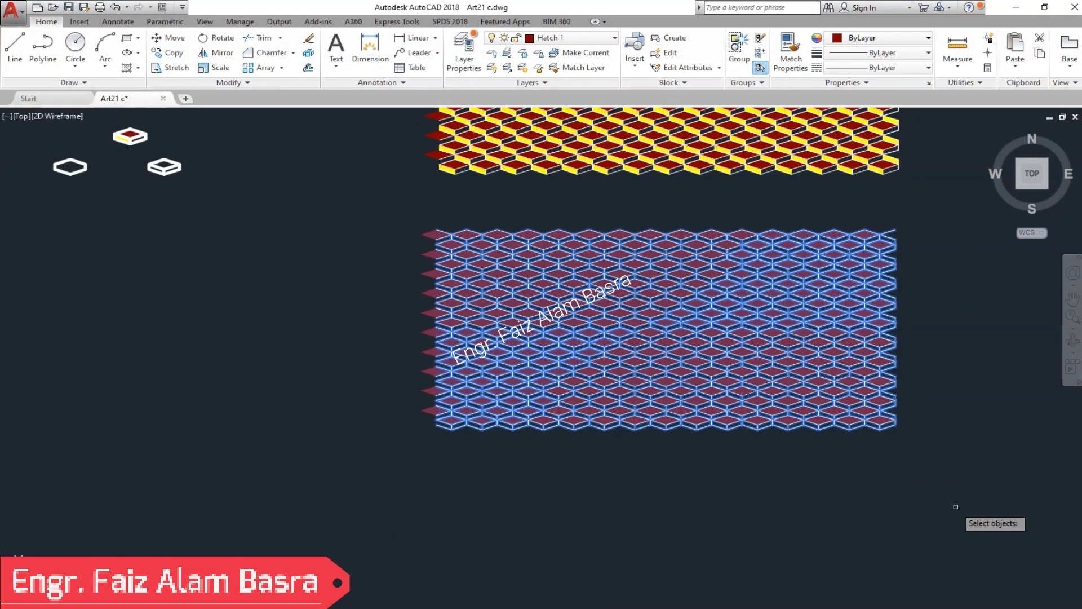
pyautogui.press('Return')
pyautogui.click(954, 505)
pyautogui.click(332, 505)
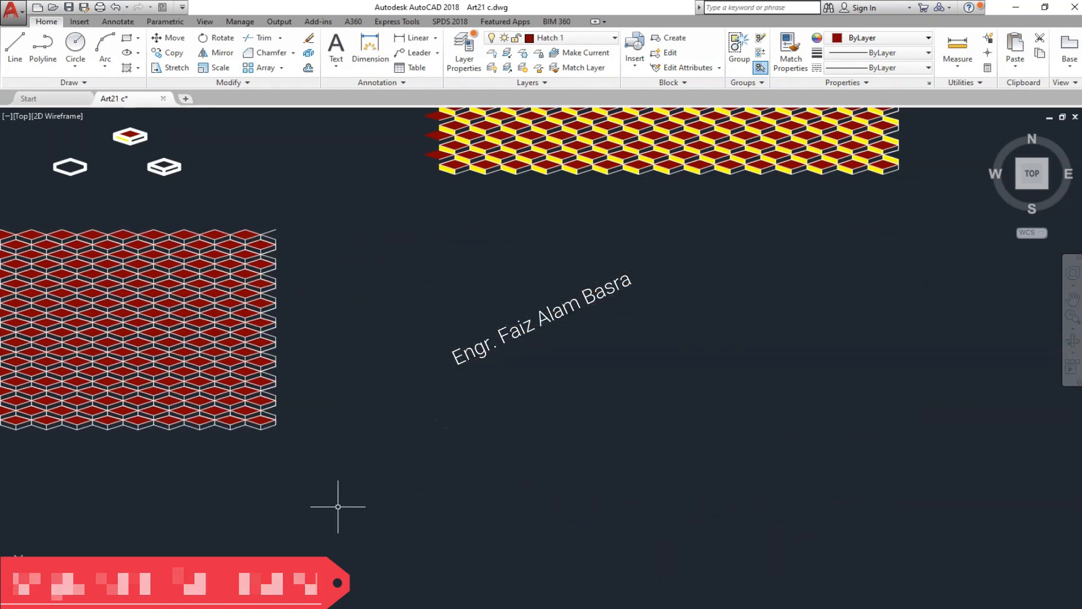
# Step: Examine how the dark red and yellow hatches fit the outlines of the original pattern, especially along its right edge
pyautogui.scroll(-2, 675, 476)
pyautogui.scroll(6, 664, 215)
pyautogui.scroll(-2, 663, 225)
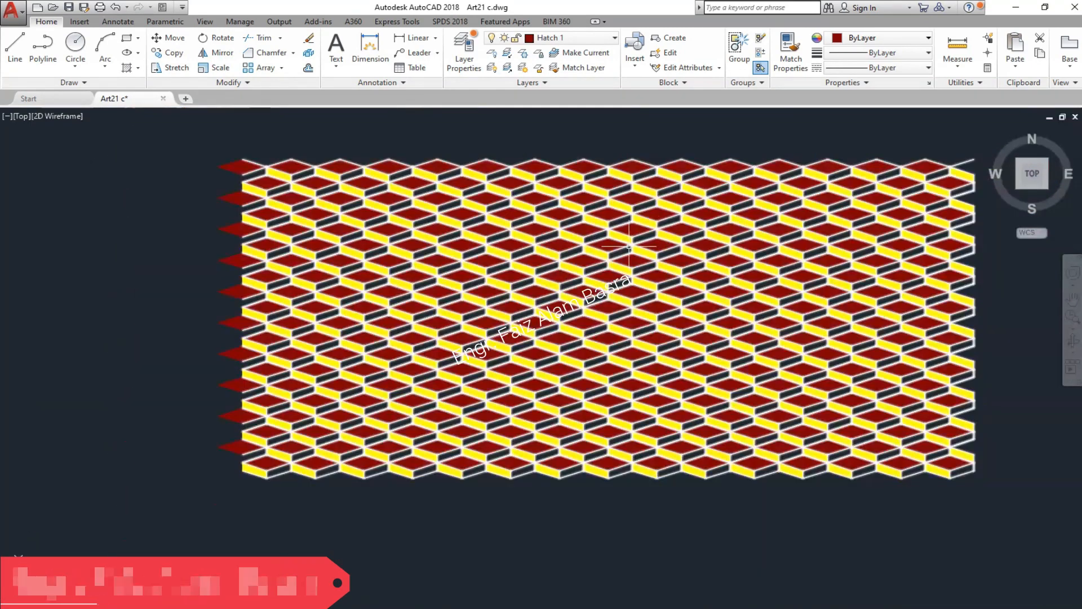
pyautogui.scroll(5, 696, 229)
pyautogui.scroll(-3, 483, 229)
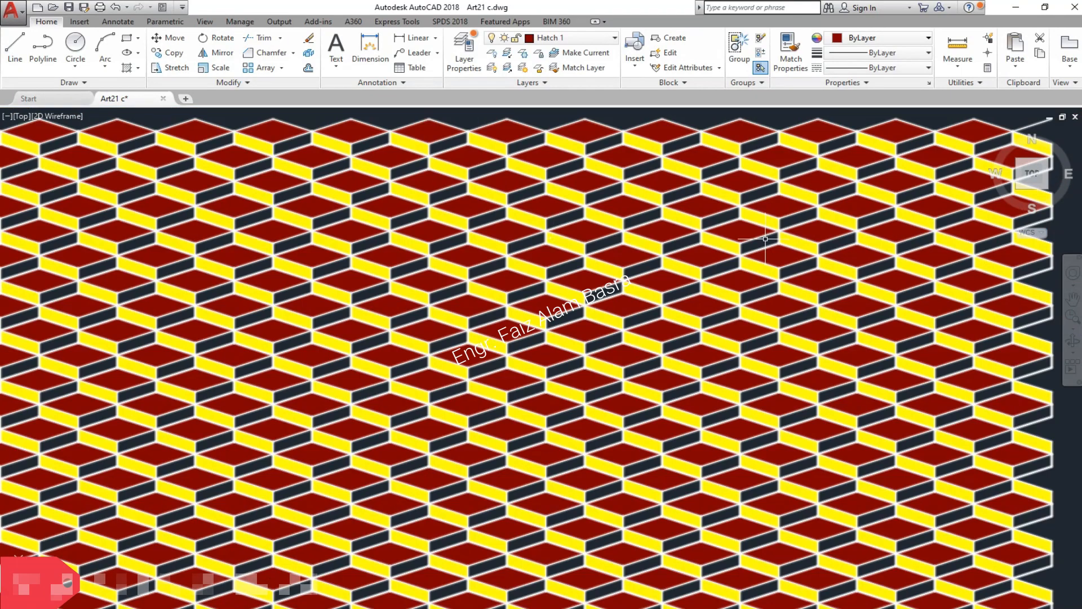
pyautogui.scroll(3, 898, 228)
pyautogui.click(1072, 299)
pyautogui.moveTo(1008, 339)
pyautogui.mouseDown()
pyautogui.moveTo(894, 329)
pyautogui.moveTo(925, 336)
pyautogui.mouseUp()
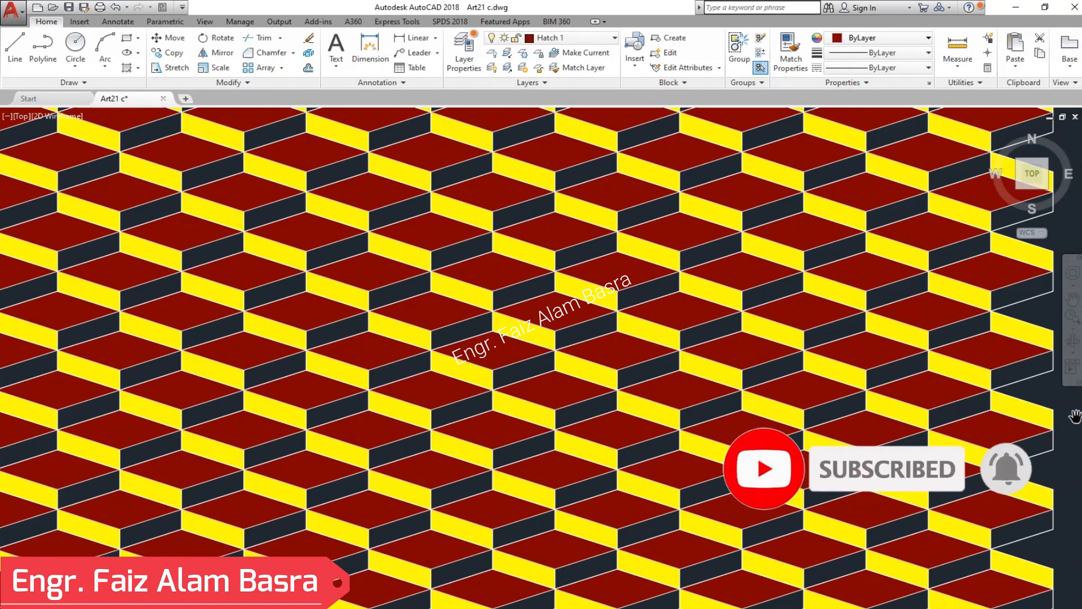
pyautogui.scroll(2, 1020, 396)
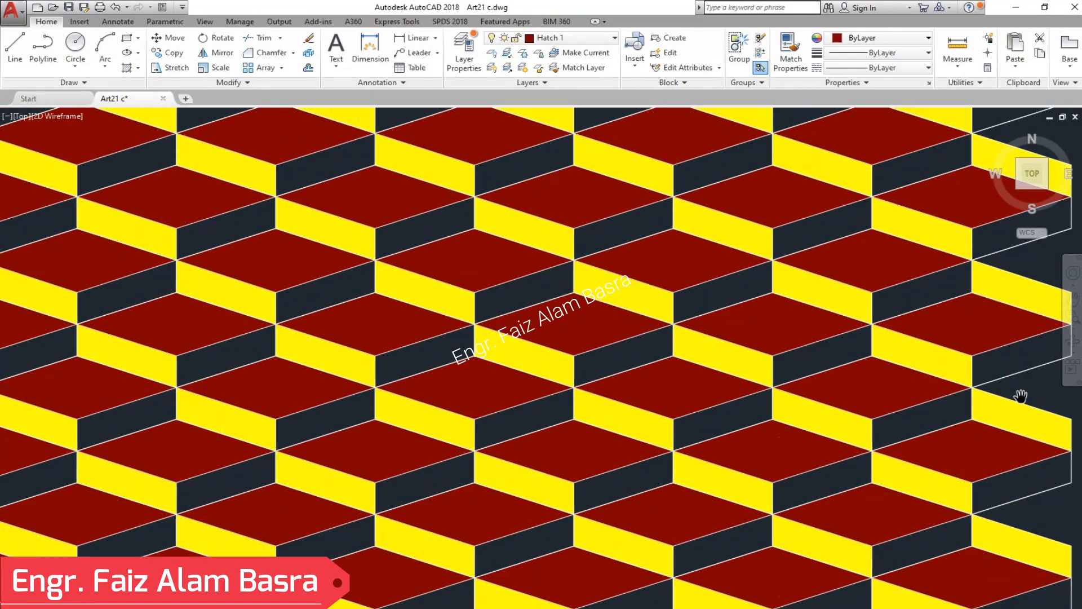
pyautogui.scroll(2, 1064, 429)
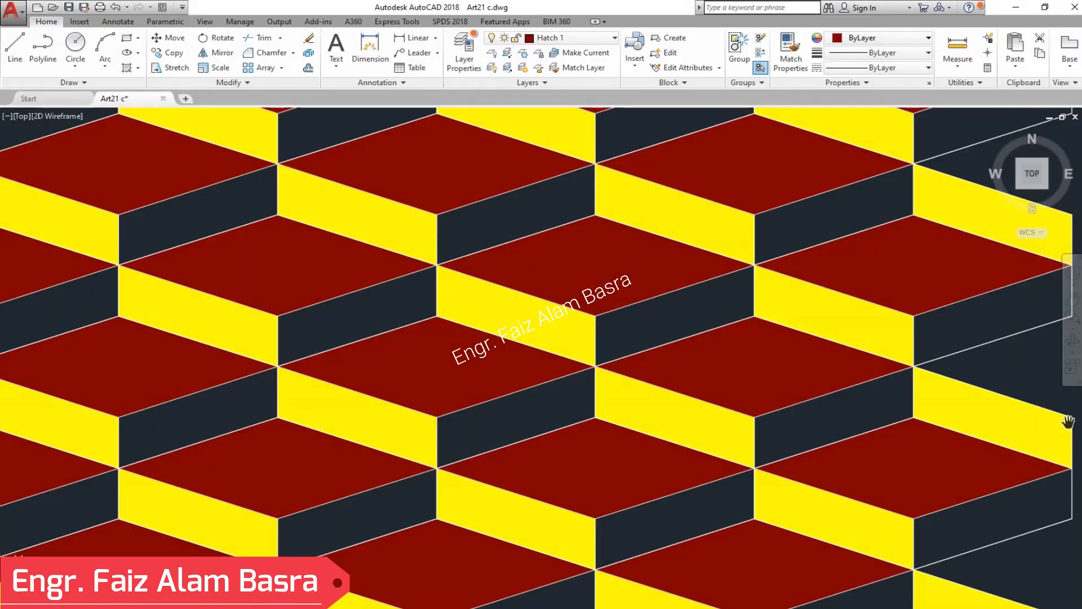
pyautogui.scroll(-2, 1014, 372)
pyautogui.moveTo(1037, 480); pyautogui.dragTo(1047, 468)
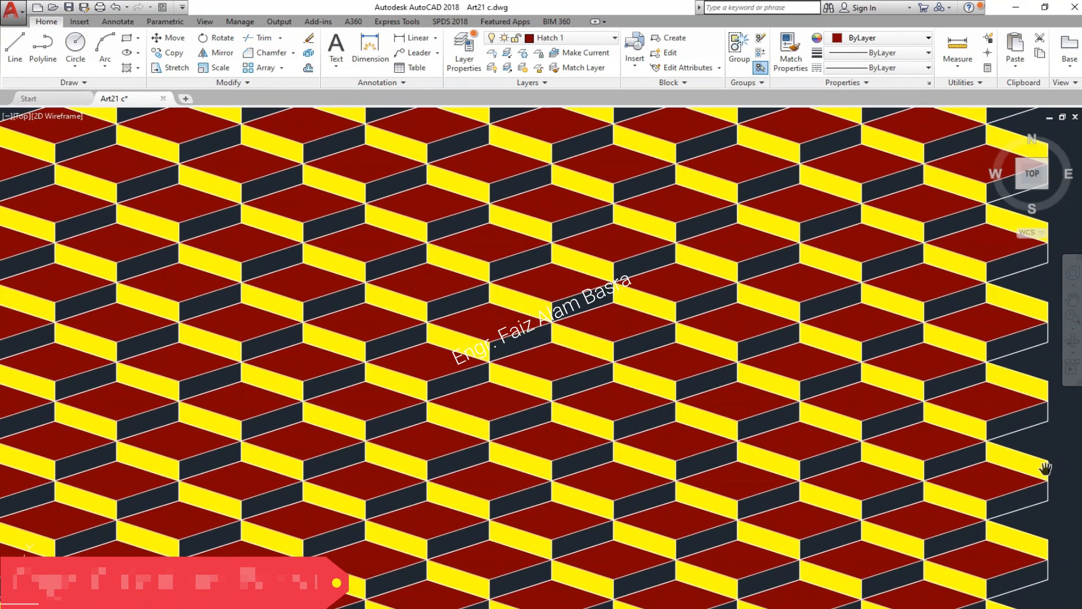
pyautogui.scroll(-4, 816, 343)
pyautogui.rightClick(921, 335)
pyautogui.click(950, 345)
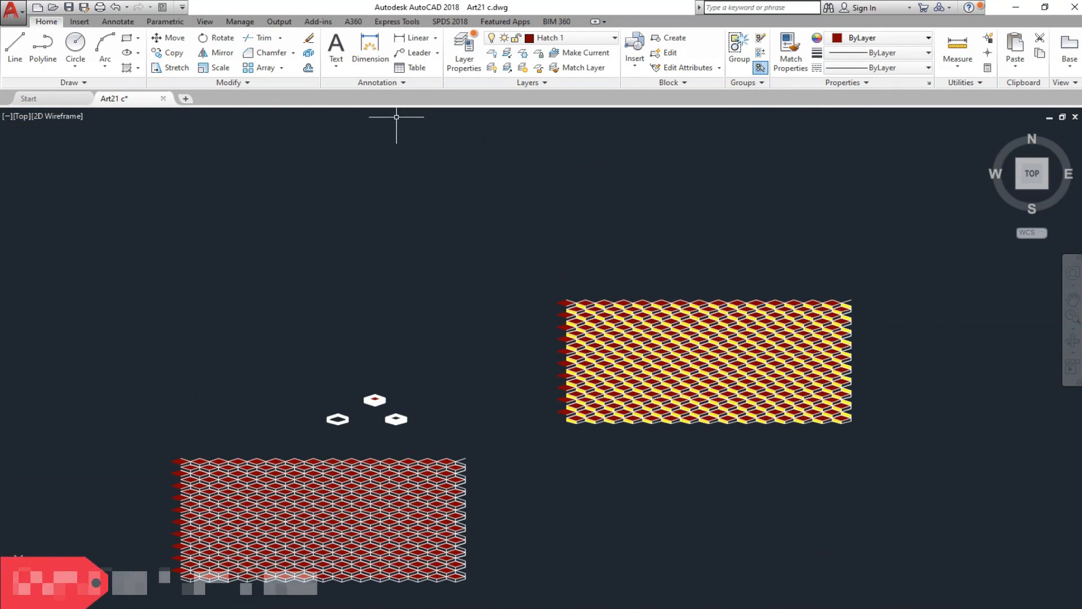
# Step: Copy the original pattern with its outlines, dark red and yellow hatches about 25' straight below itself
pyautogui.click(919, 467)
pyautogui.click(566, 249)
pyautogui.write('co')
pyautogui.press('Return')
pyautogui.click(925, 200)
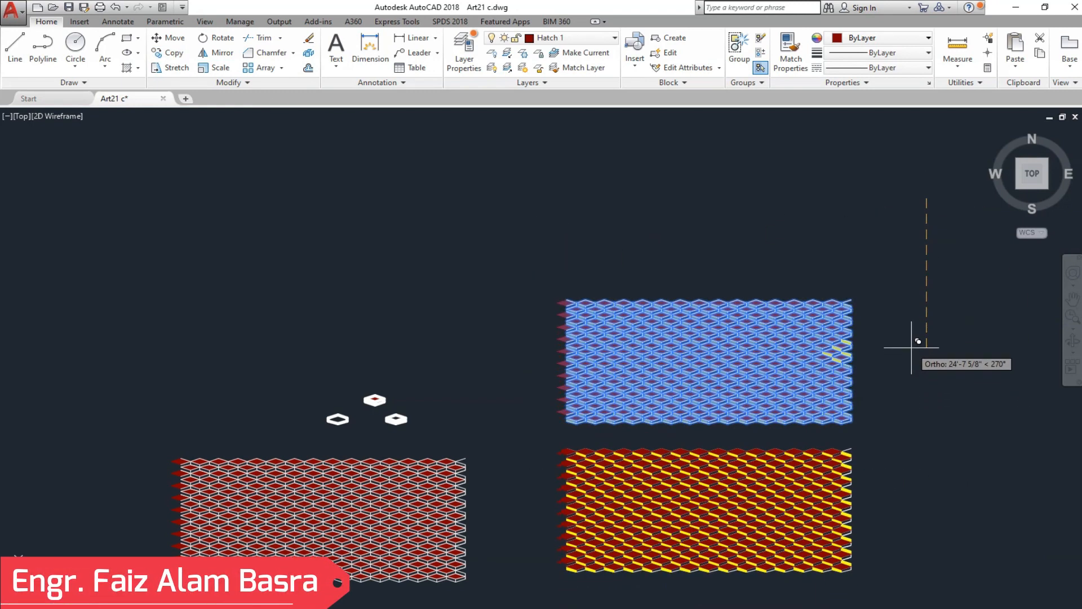
pyautogui.click(918, 360)
pyautogui.press('Return')
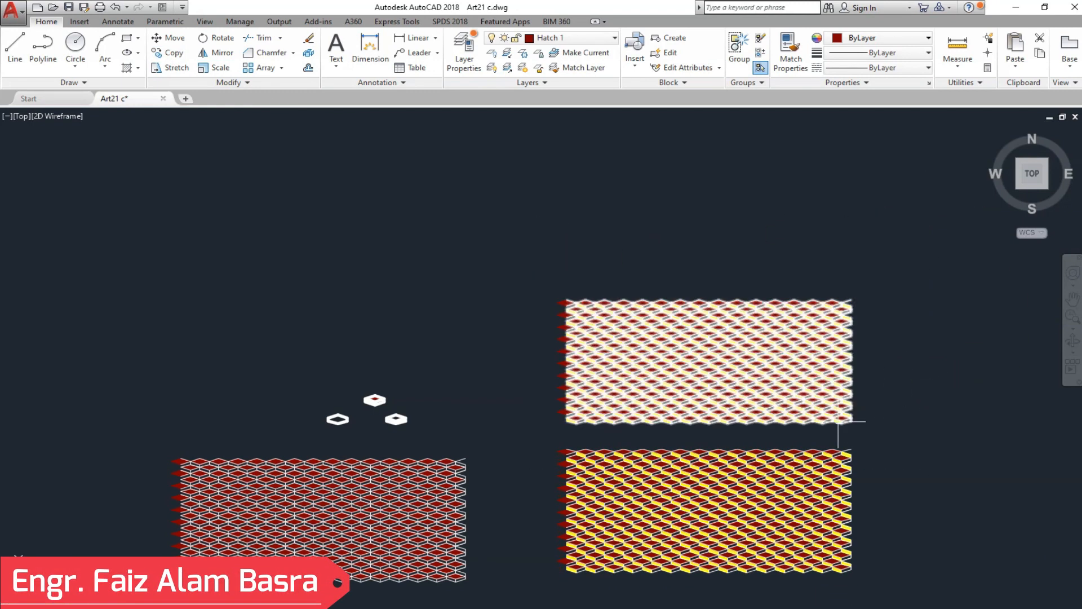
# Step: Turn on layer Hatch 3 to show the cyan hatches in the original pattern
pyautogui.scroll(5, 838, 421)
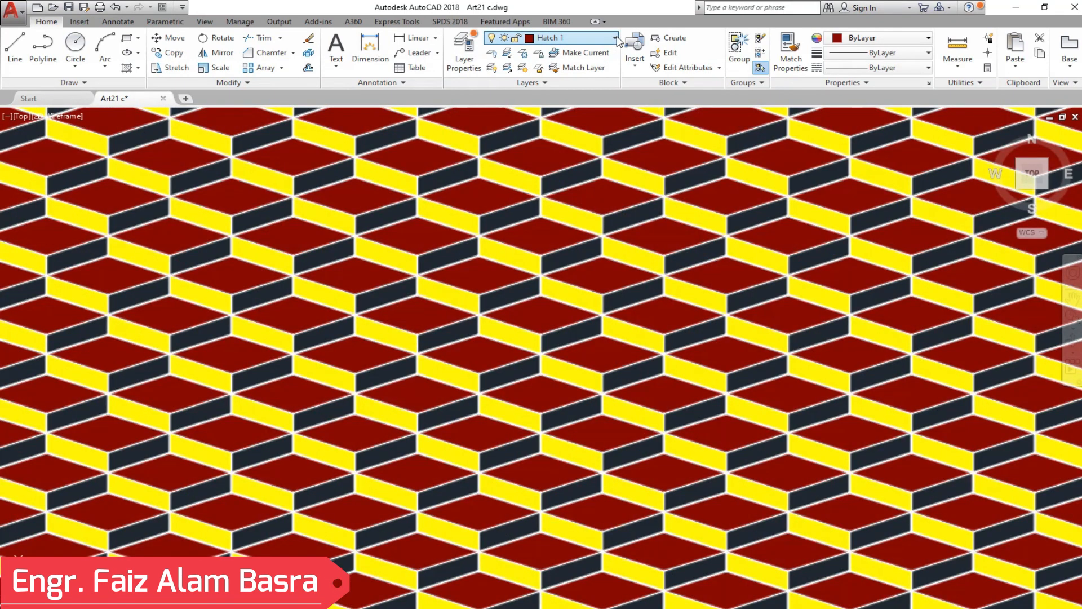
pyautogui.click(615, 38)
pyautogui.click(493, 113)
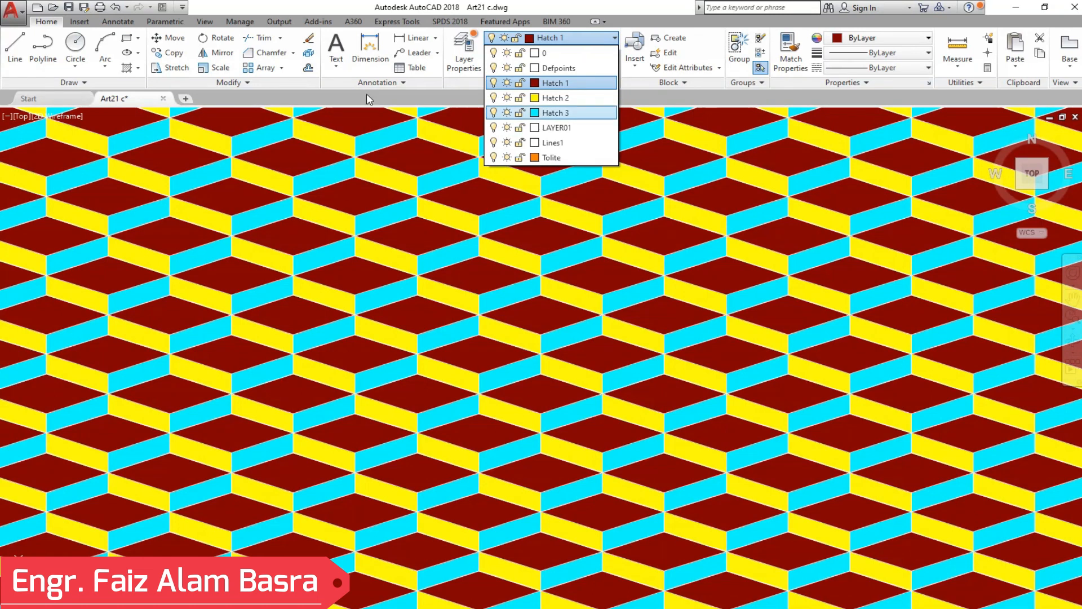
pyautogui.click(425, 95)
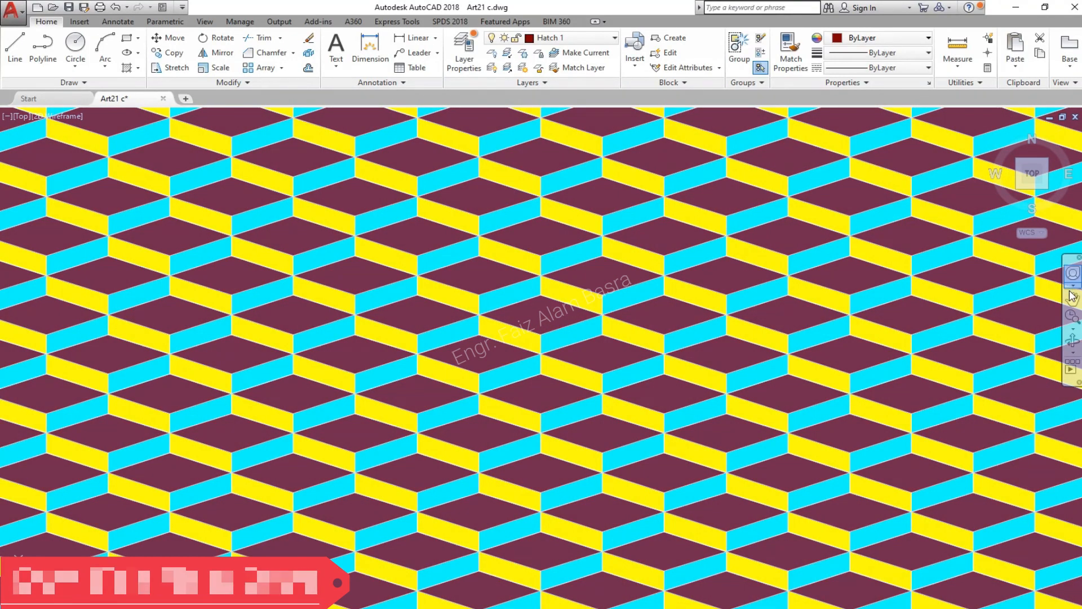
# Step: Select the cyan hatches of the original pattern and look through the available hatch patterns
pyautogui.moveTo(884, 311)
pyautogui.mouseDown(button='middle')
pyautogui.moveTo(843, 330)
pyautogui.moveTo(789, 319)
pyautogui.moveTo(848, 458)
pyautogui.moveTo(855, 345)
pyautogui.moveTo(857, 360)
pyautogui.moveTo(839, 358)
pyautogui.mouseUp(button='middle')
pyautogui.scroll(-3, 838, 357)
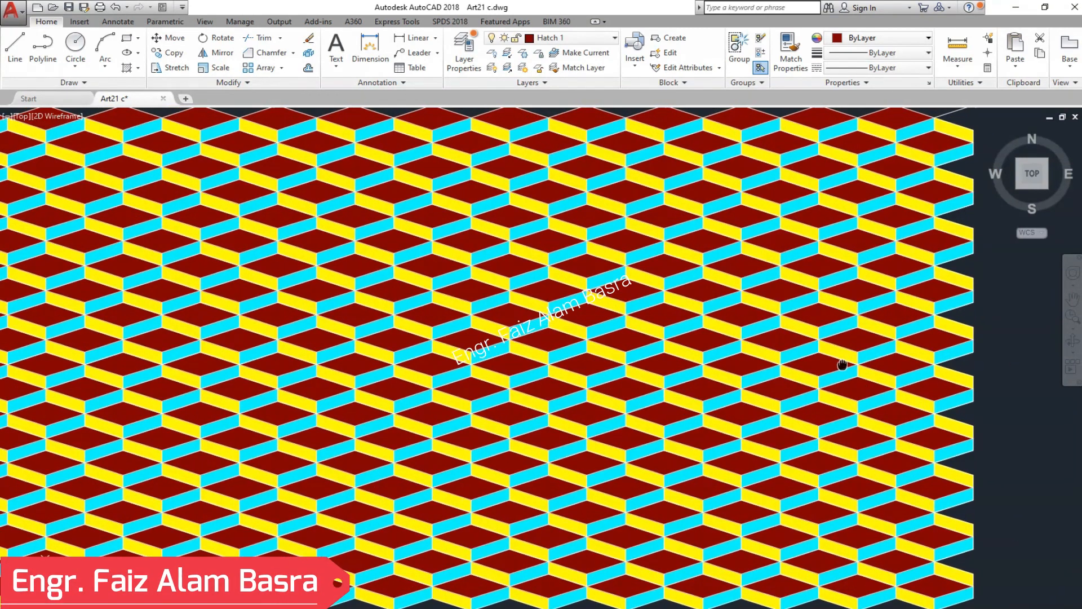
pyautogui.scroll(2, 817, 361)
pyautogui.moveTo(819, 363); pyautogui.dragTo(813, 366, button='middle')
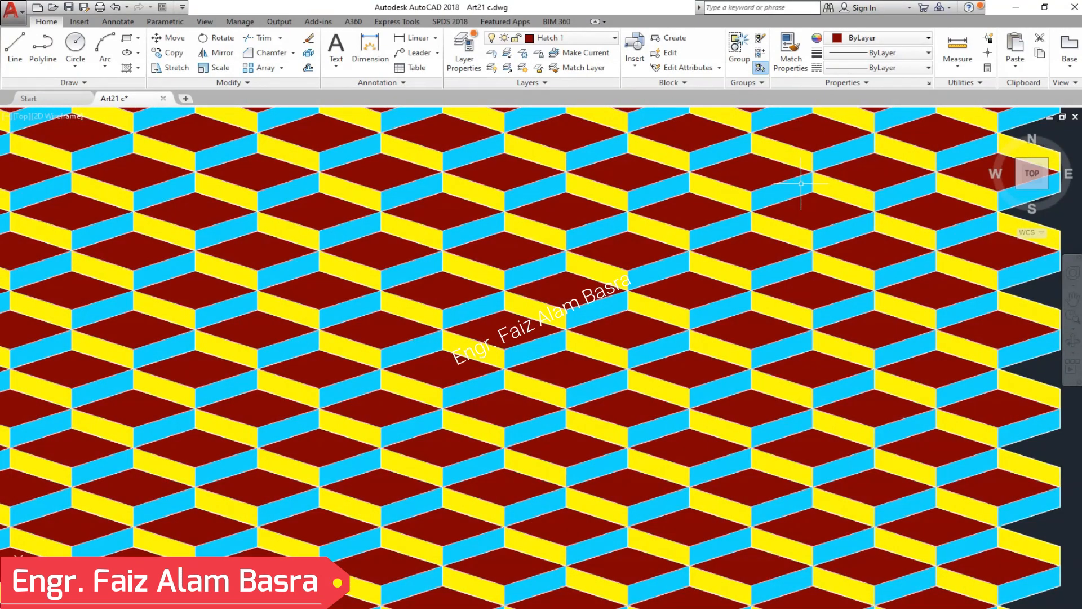
pyautogui.click(800, 177)
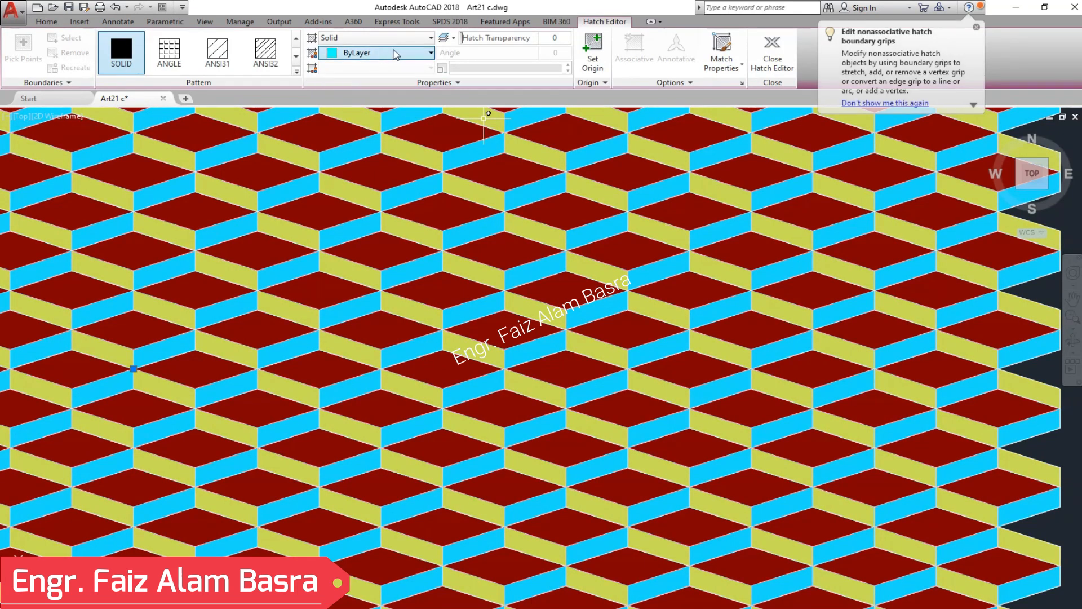
pyautogui.scroll(-1, 196, 57)
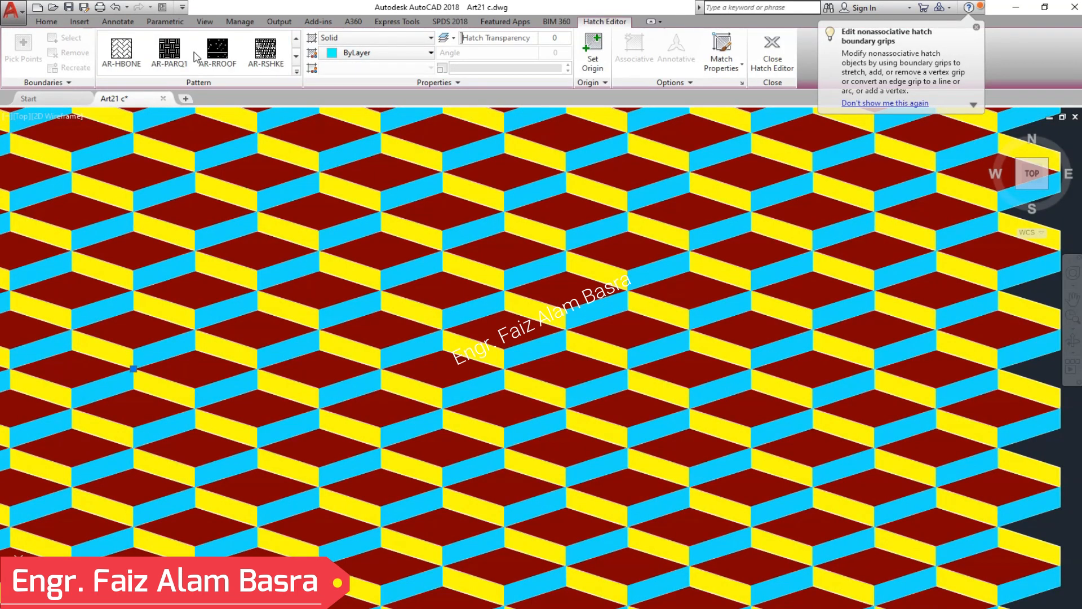
pyautogui.scroll(-1, 198, 55)
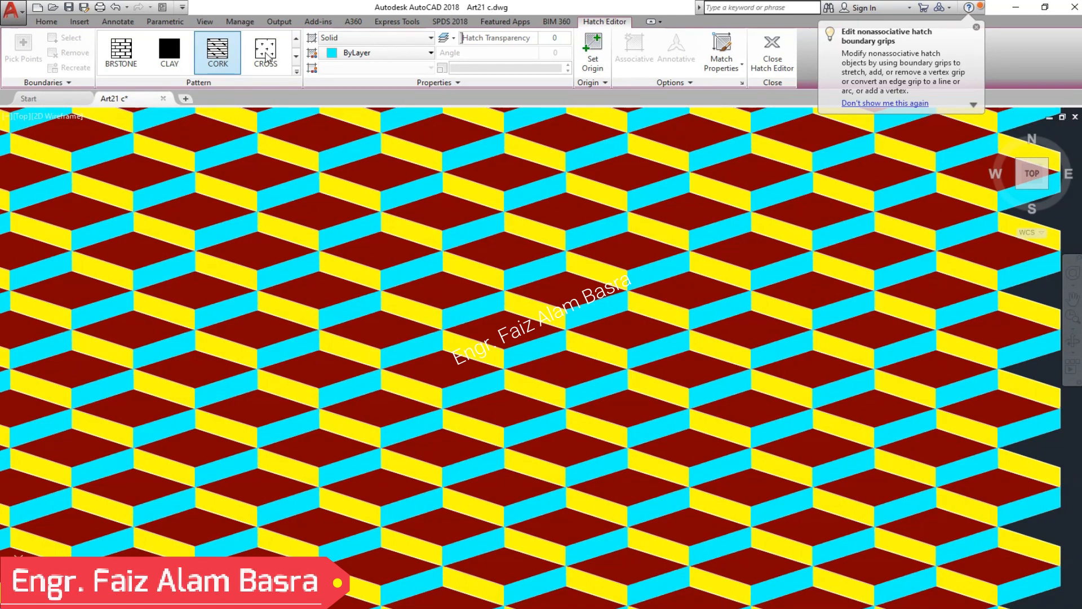
pyautogui.scroll(1, 268, 57)
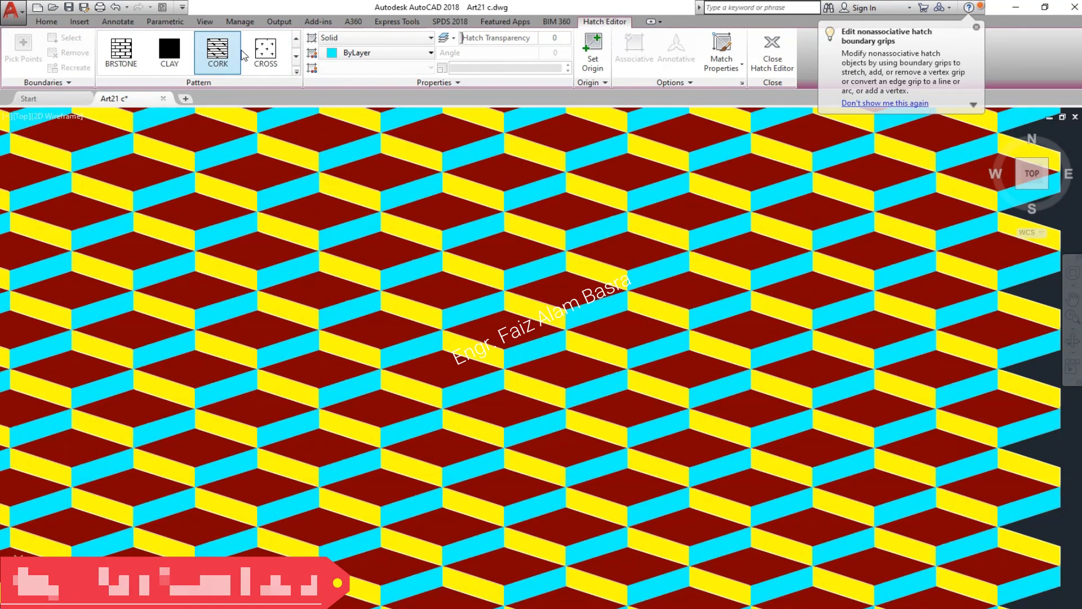
pyautogui.click(297, 72)
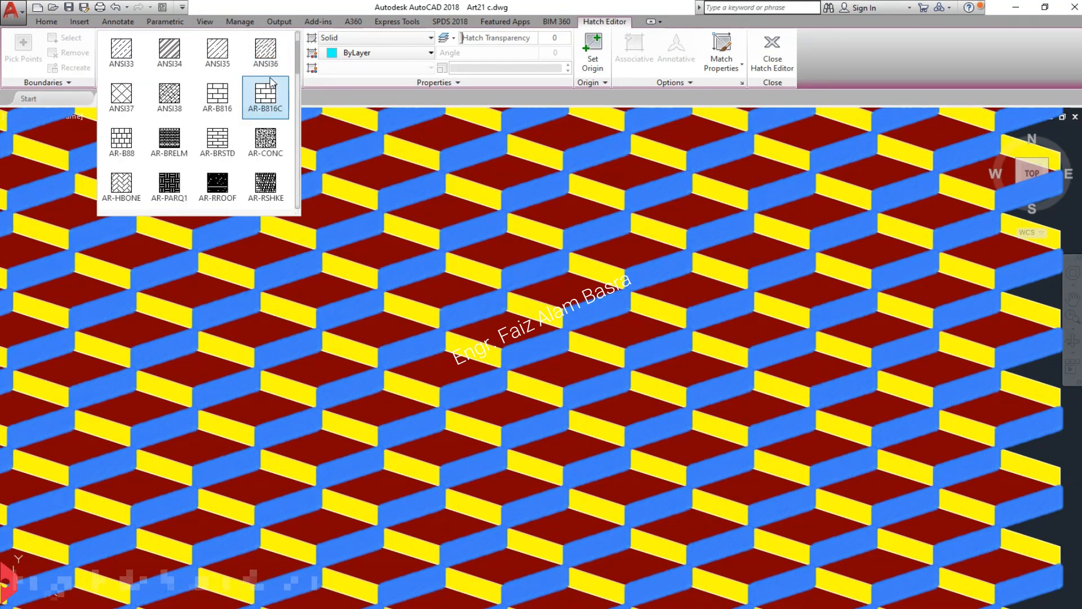
pyautogui.scroll(-3, 243, 113)
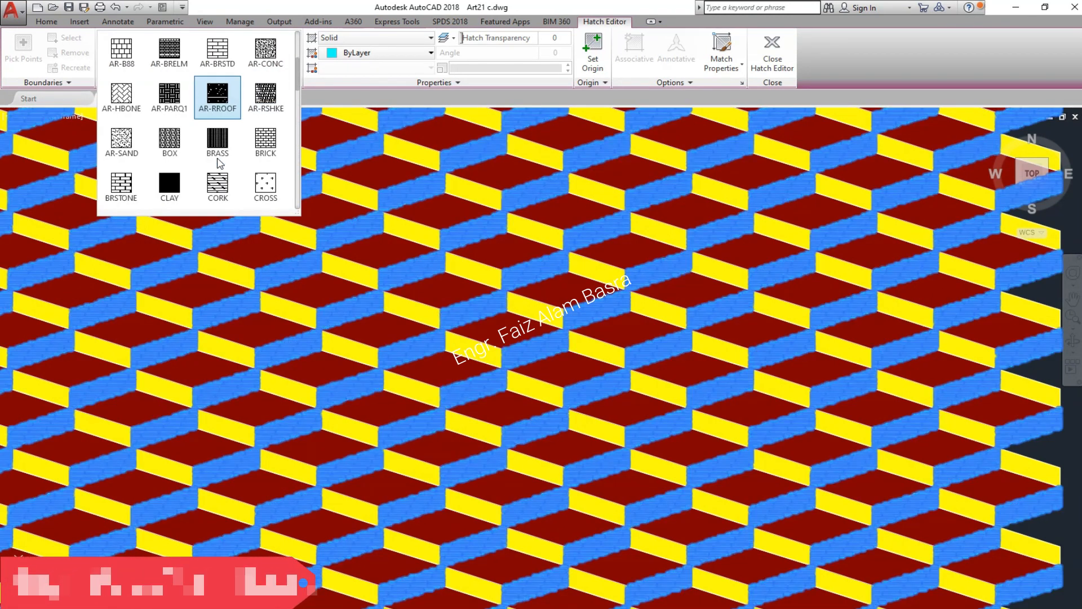
pyautogui.scroll(-1, 218, 164)
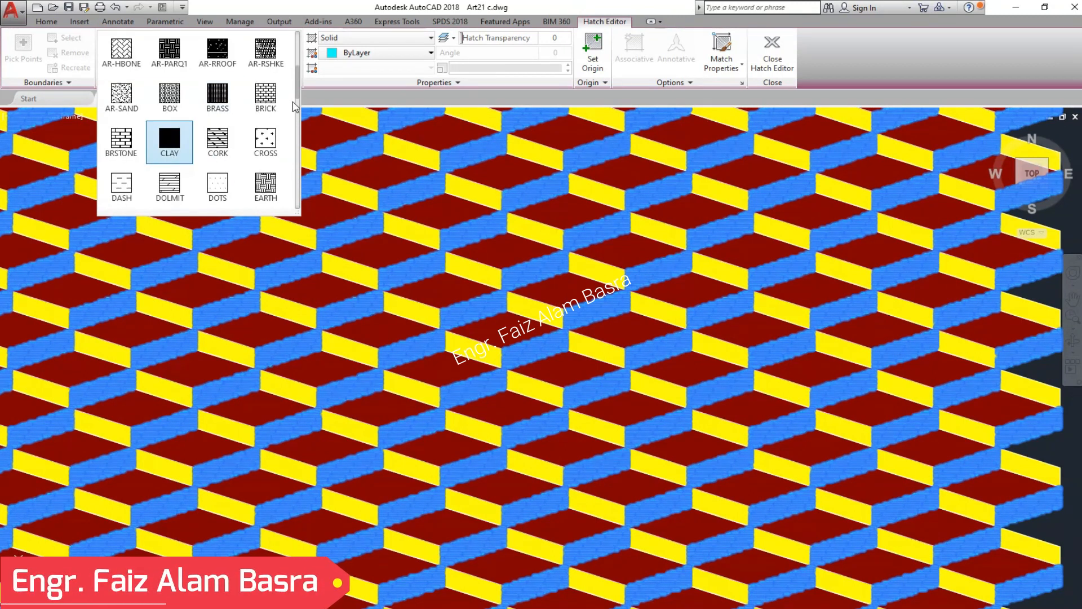
pyautogui.scroll(-1, 294, 112)
pyautogui.scroll(4, 293, 76)
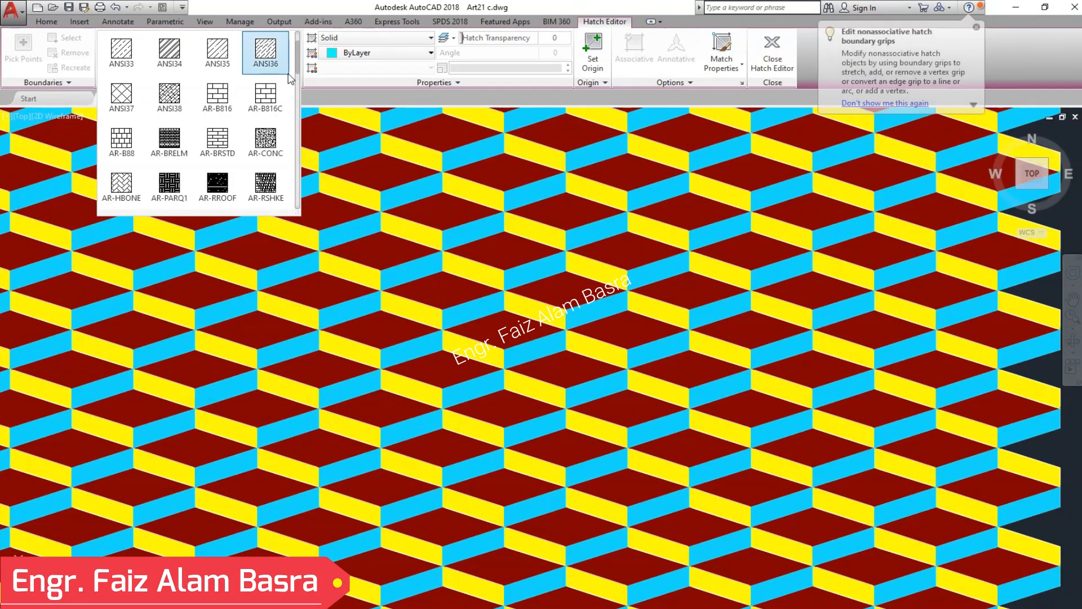
# Step: Change the cyan hatches to a Gradient fill with the GR_CYLIN pattern in Blue and Yellow, and clear the selection
pyautogui.click(431, 52)
pyautogui.click(432, 52)
pyautogui.click(432, 38)
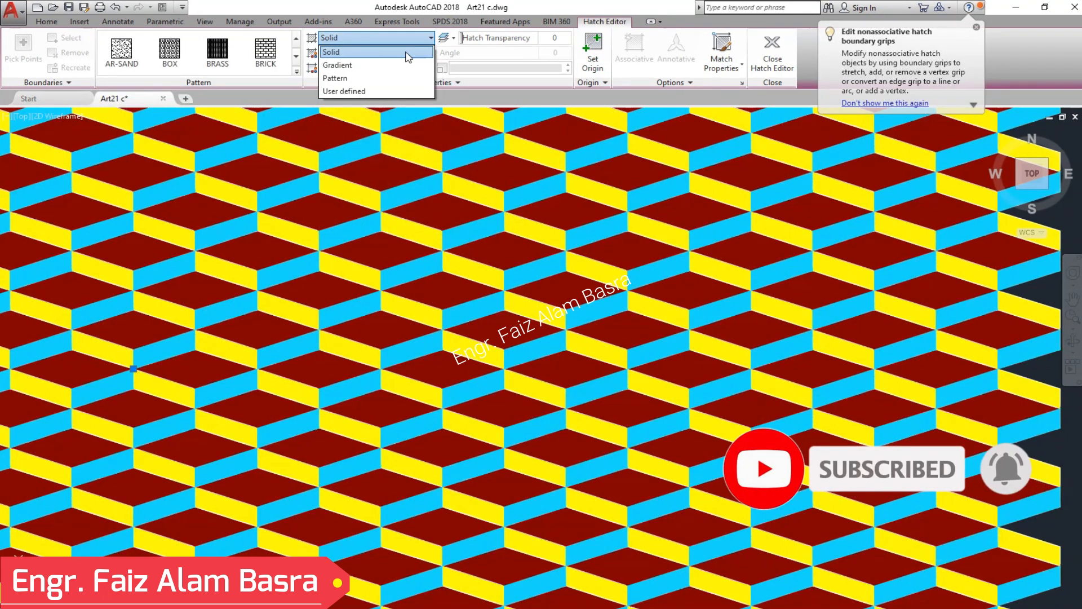
pyautogui.click(387, 66)
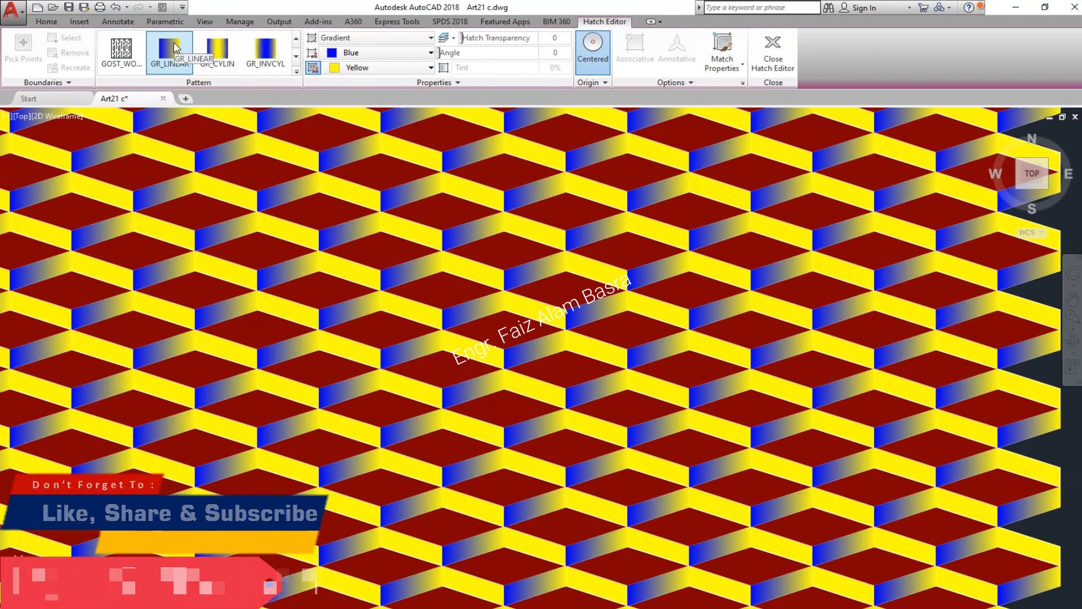
pyautogui.click(219, 49)
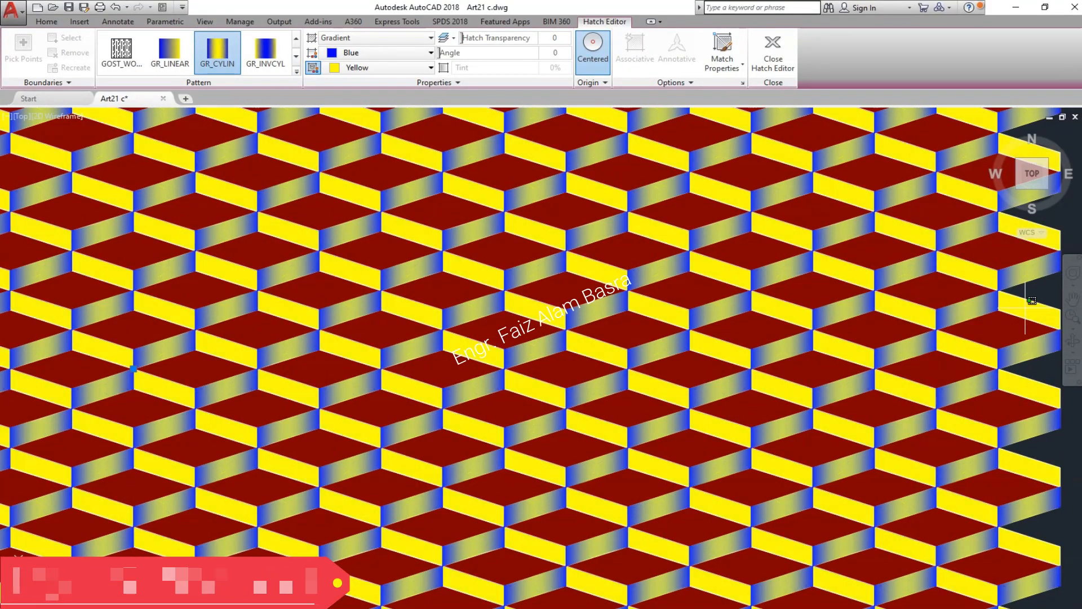
pyautogui.click(1025, 307)
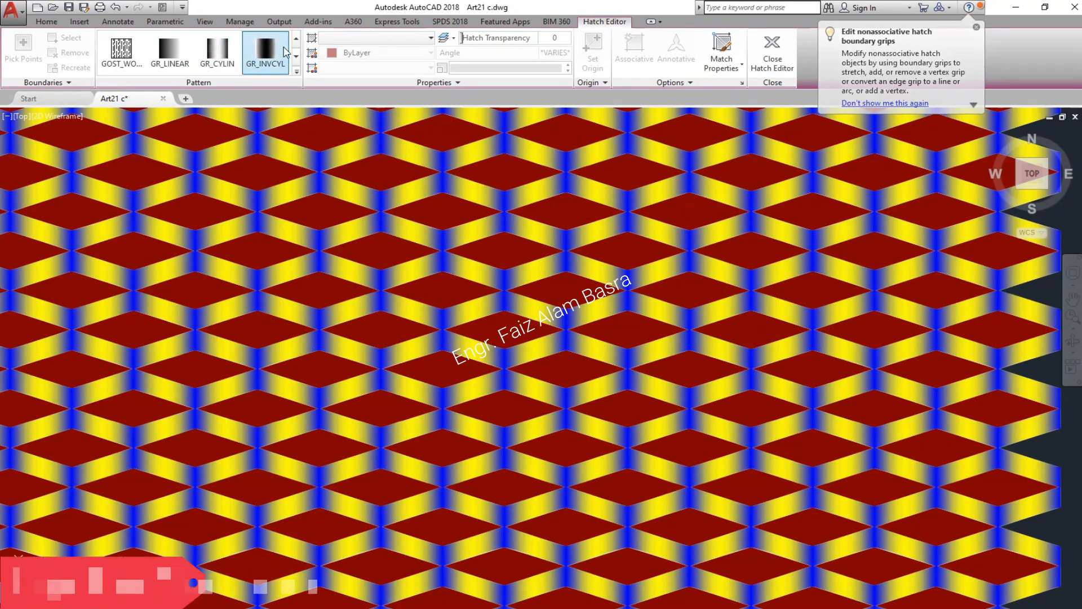
pyautogui.press('Escape')
# Step: Change the yellow hatches of the original pattern to a Gradient fill with the GR_LINEAR pattern in Blue and Yellow, and clear the selection
pyautogui.scroll(-3, 932, 277)
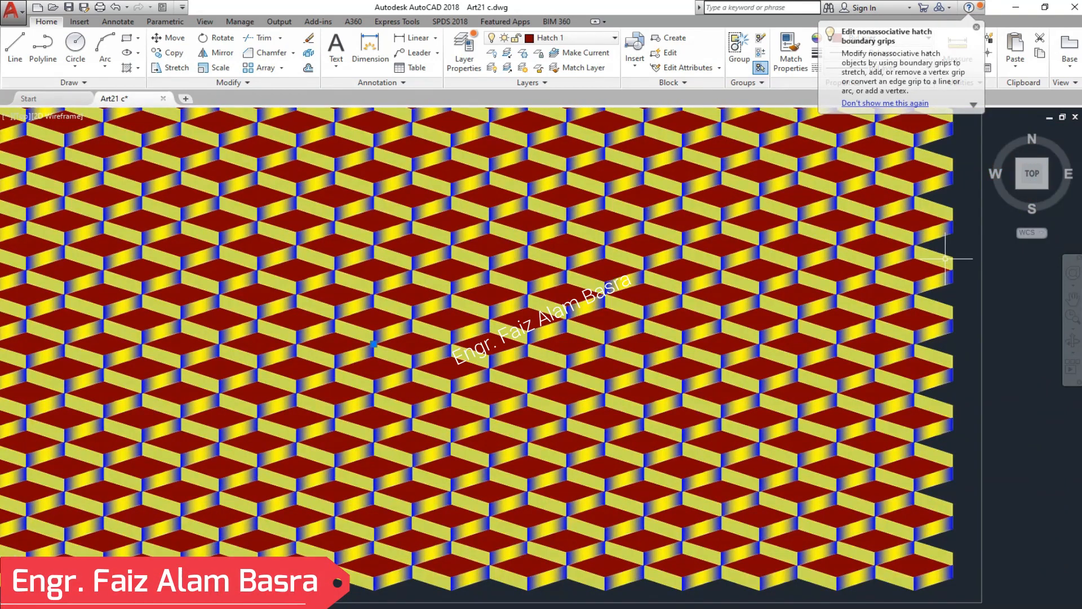
pyautogui.click(947, 259)
pyautogui.click(428, 53)
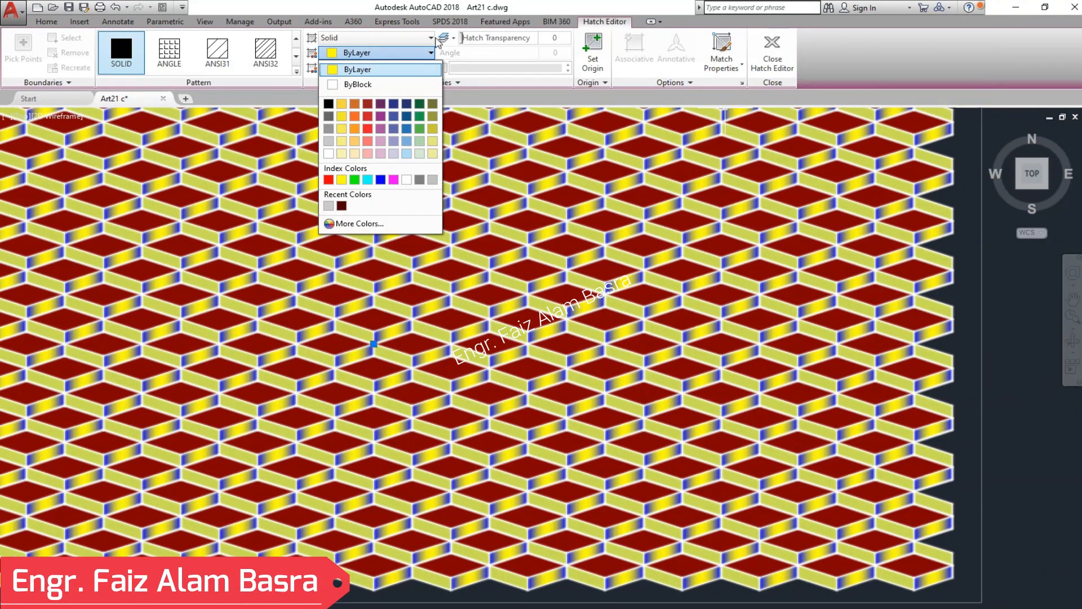
pyautogui.click(412, 50)
pyautogui.click(433, 40)
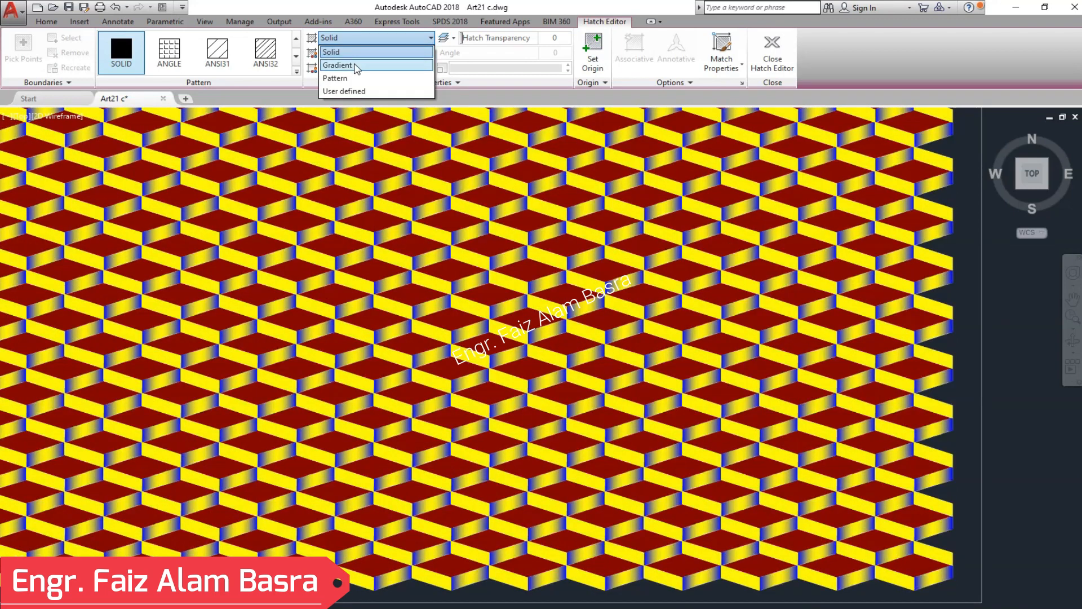
pyautogui.click(354, 66)
pyautogui.press('Escape')
# Step: Examine how the two gradient fills combine across the original pattern, up close and along its right-hand edge
pyautogui.scroll(-3, 716, 341)
pyautogui.scroll(4, 716, 341)
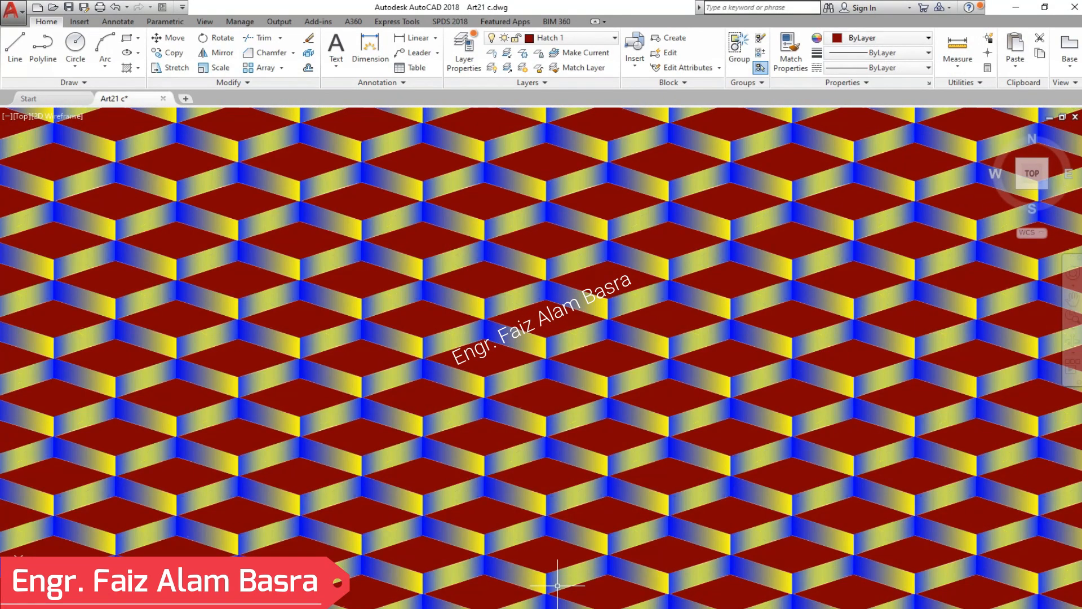
pyautogui.scroll(-4, 482, 298)
pyautogui.scroll(3, 435, 398)
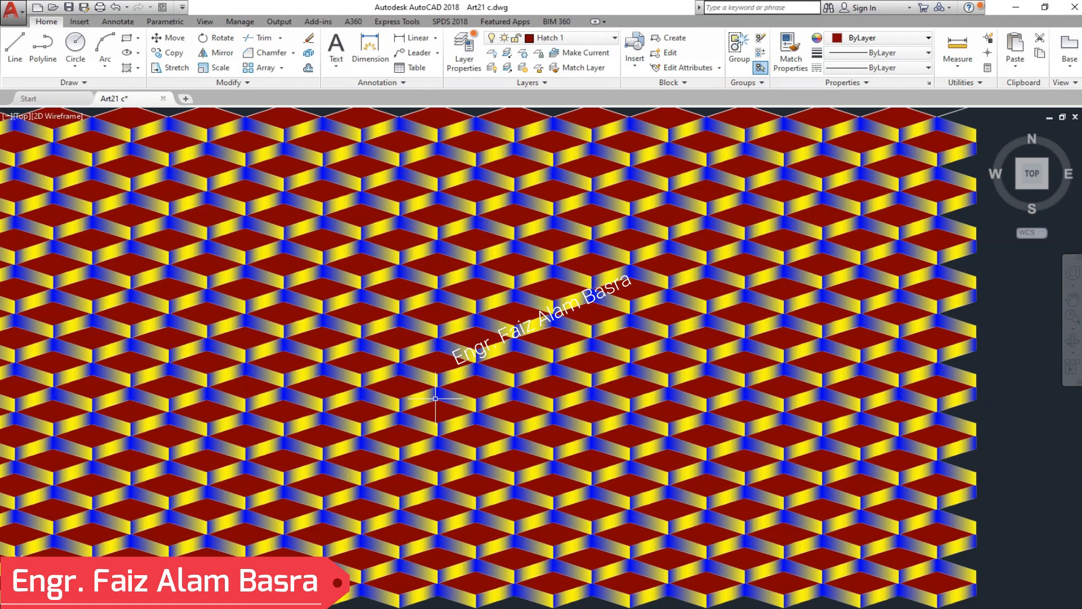
pyautogui.scroll(-3, 525, 416)
pyautogui.scroll(3, 526, 413)
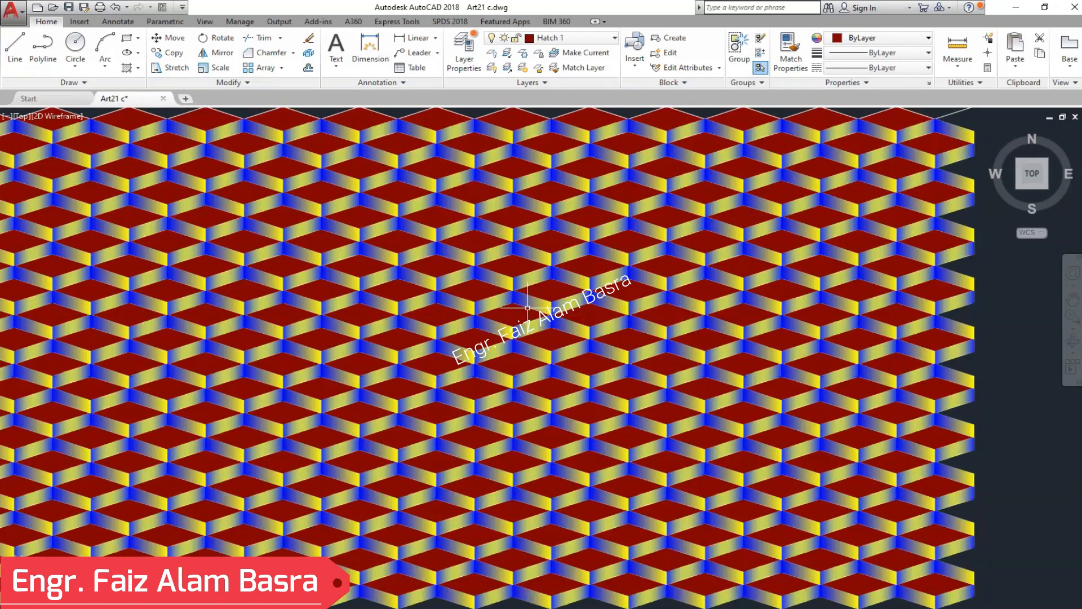
pyautogui.scroll(3, 526, 308)
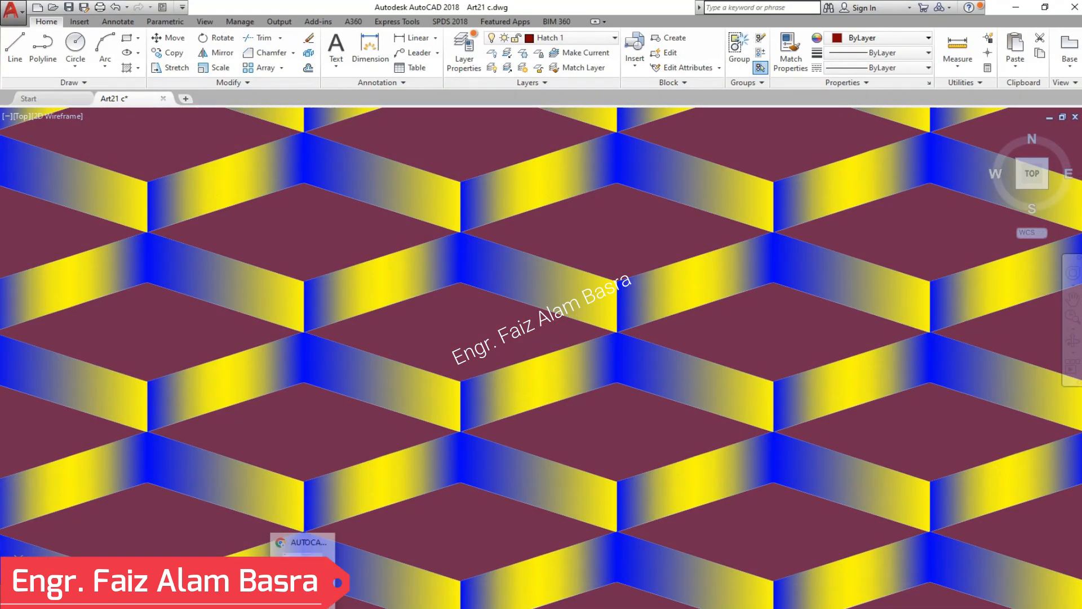
pyautogui.scroll(-2, 212, 286)
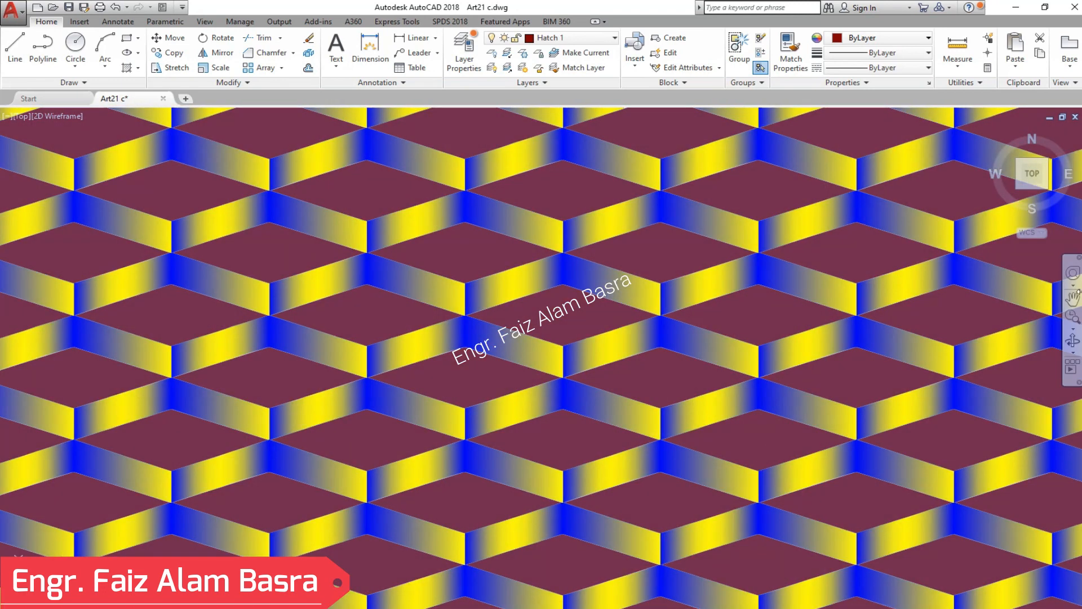
pyautogui.click(1072, 297)
pyautogui.moveTo(1048, 307); pyautogui.dragTo(517, 319)
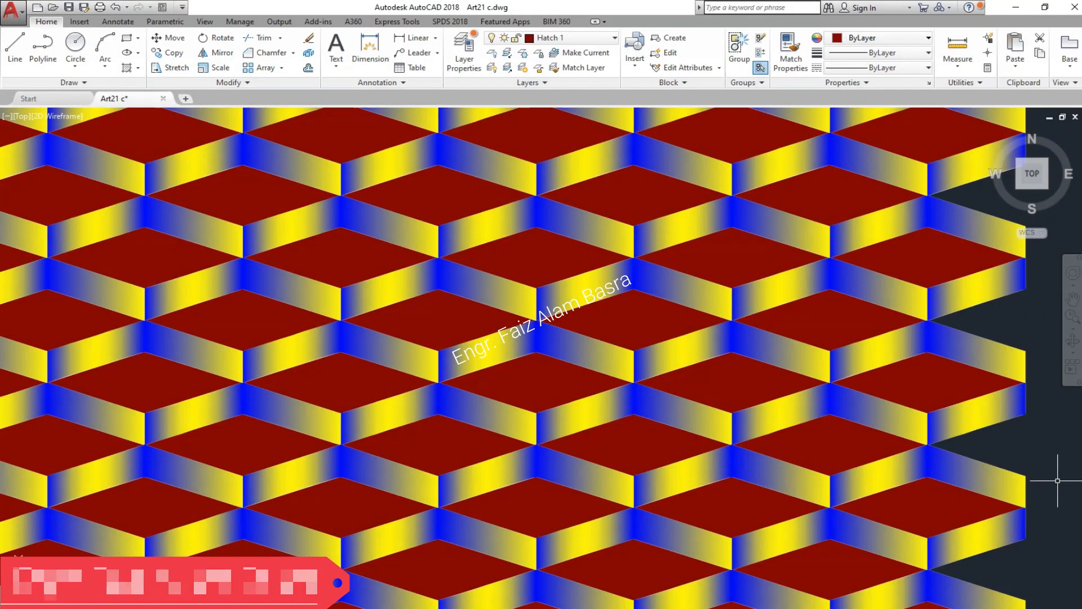
pyautogui.click(1072, 328)
pyautogui.click(1045, 381)
pyautogui.moveTo(1045, 409); pyautogui.dragTo(1081, 539)
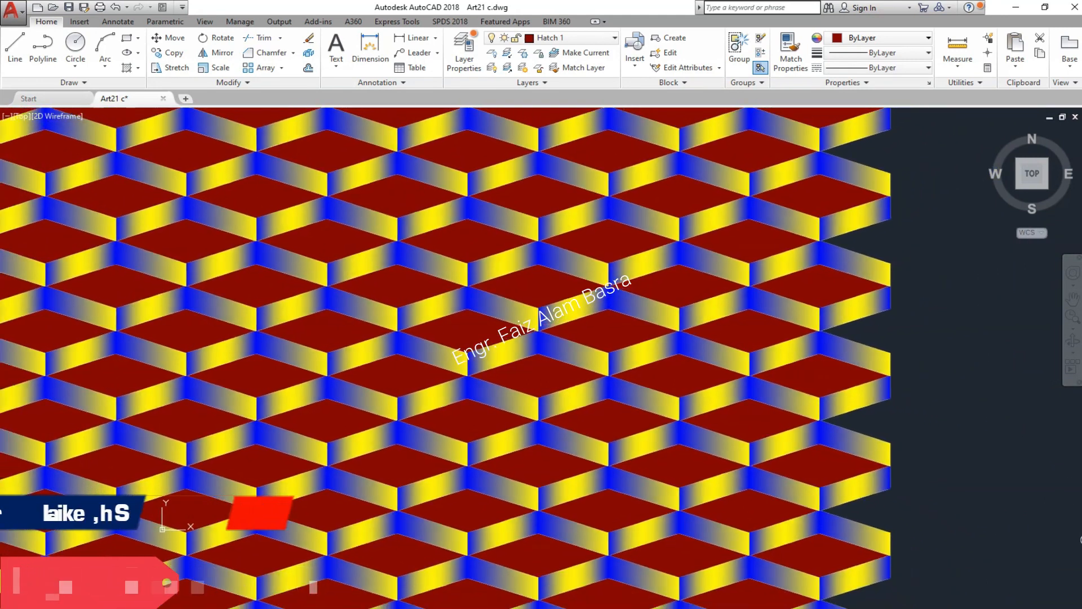
pyautogui.rightClick(999, 430)
pyautogui.click(1010, 439)
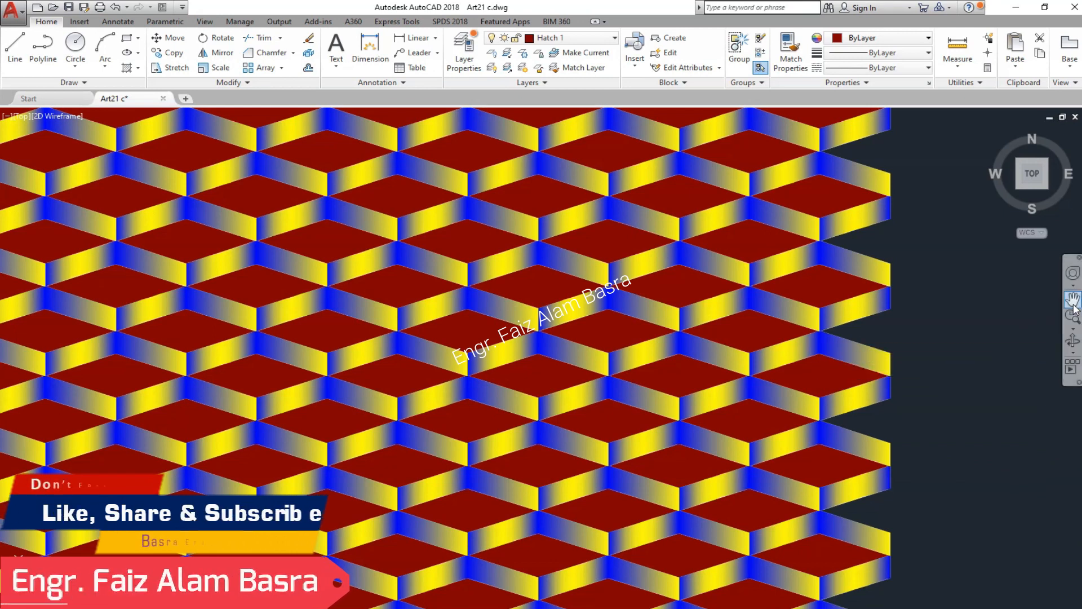
pyautogui.moveTo(982, 430); pyautogui.dragTo(1076, 441)
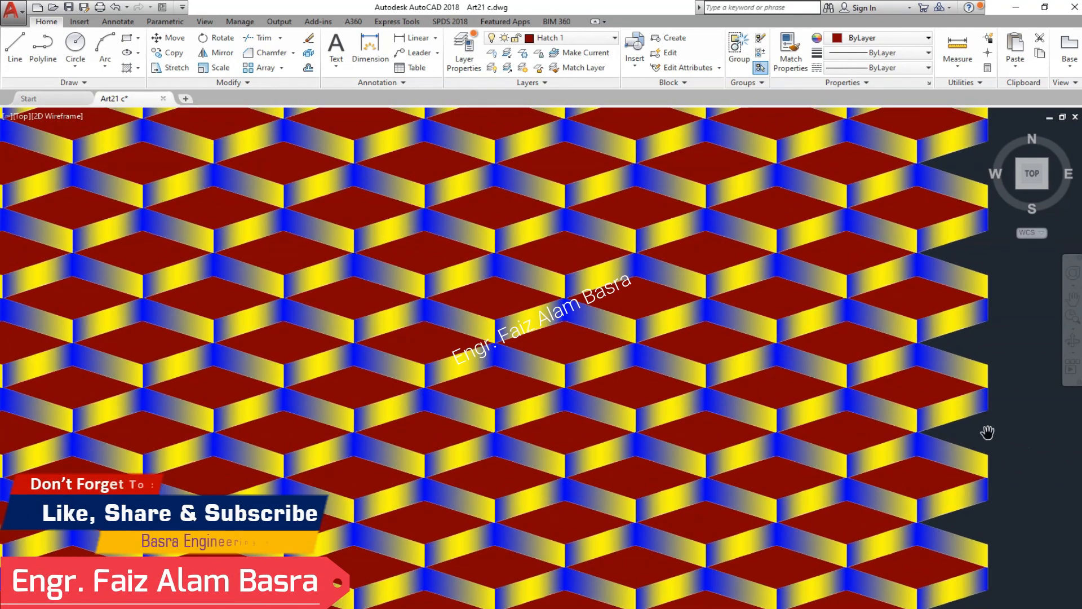
pyautogui.scroll(-8, 987, 431)
pyautogui.rightClick(729, 365)
pyautogui.click(746, 375)
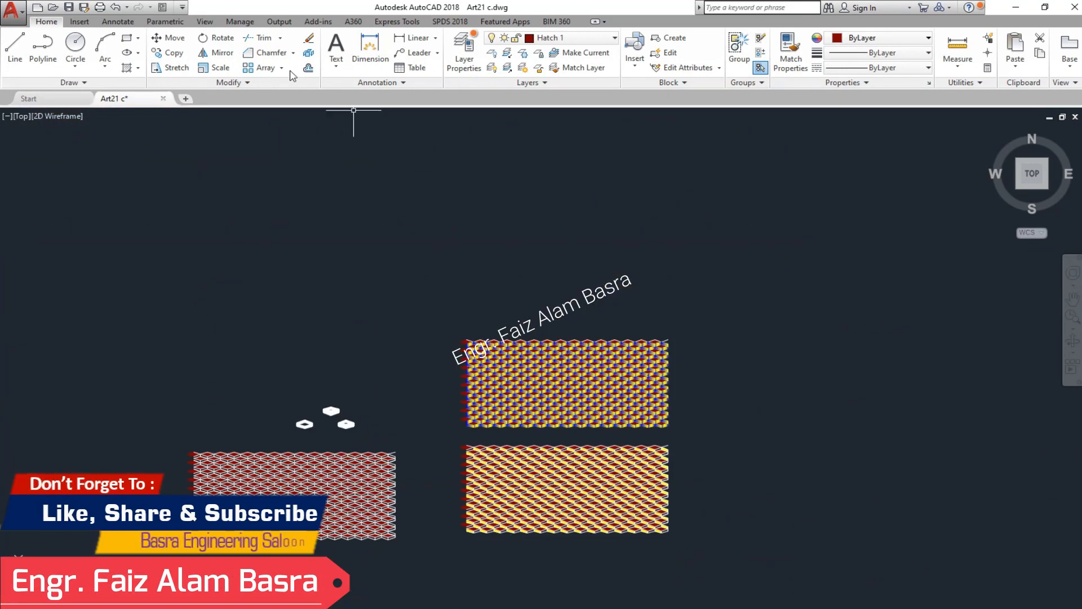
# Step: Copy the gradient-filled original pattern with its outlines straight to the right of itself
pyautogui.click(186, 62)
pyautogui.click(732, 442)
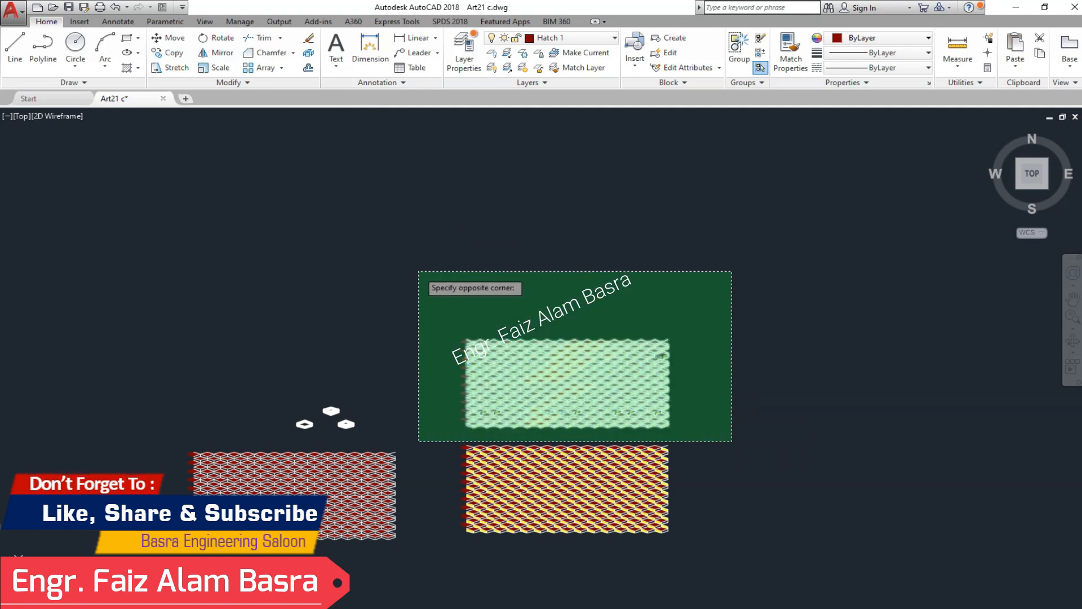
pyautogui.click(417, 271)
pyautogui.press('Return')
pyautogui.click(437, 250)
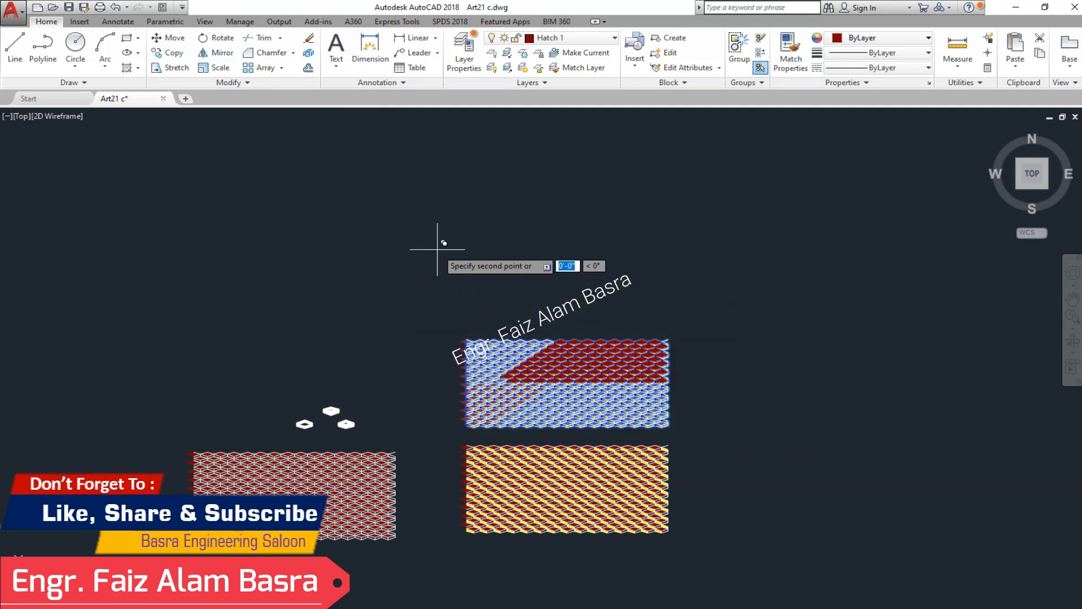
pyautogui.click(717, 267)
pyautogui.press('Escape')
# Step: Inspect the outlines and gradient hatches of the copied pattern and compare the copy with the original
pyautogui.scroll(2, 874, 411)
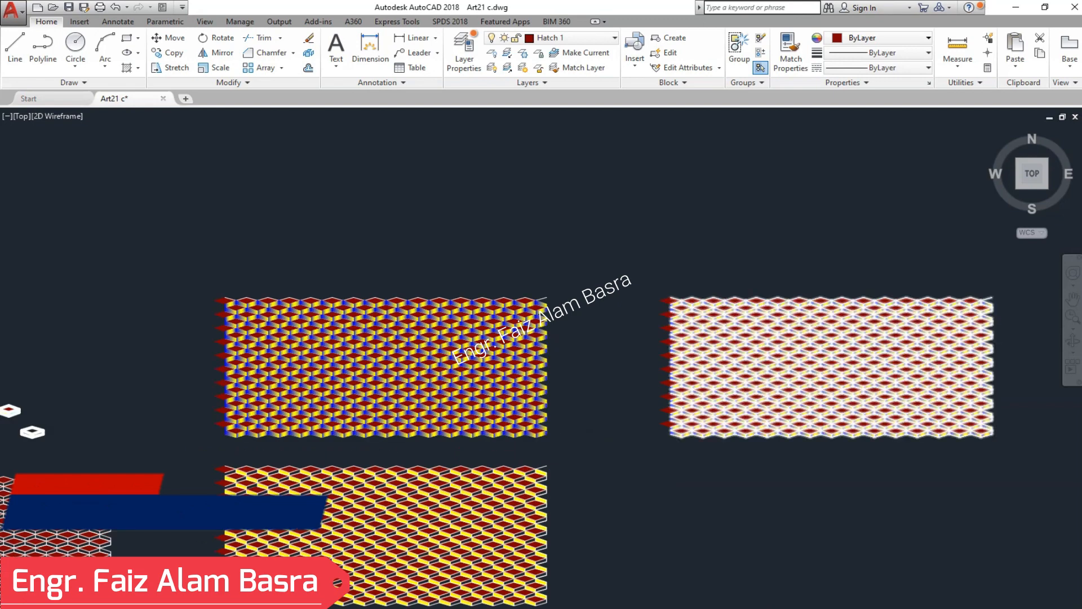
pyautogui.scroll(3, 899, 401)
pyautogui.scroll(-1, 478, 381)
pyautogui.scroll(3, 960, 161)
pyautogui.scroll(-2, 451, 290)
pyautogui.scroll(4, 845, 158)
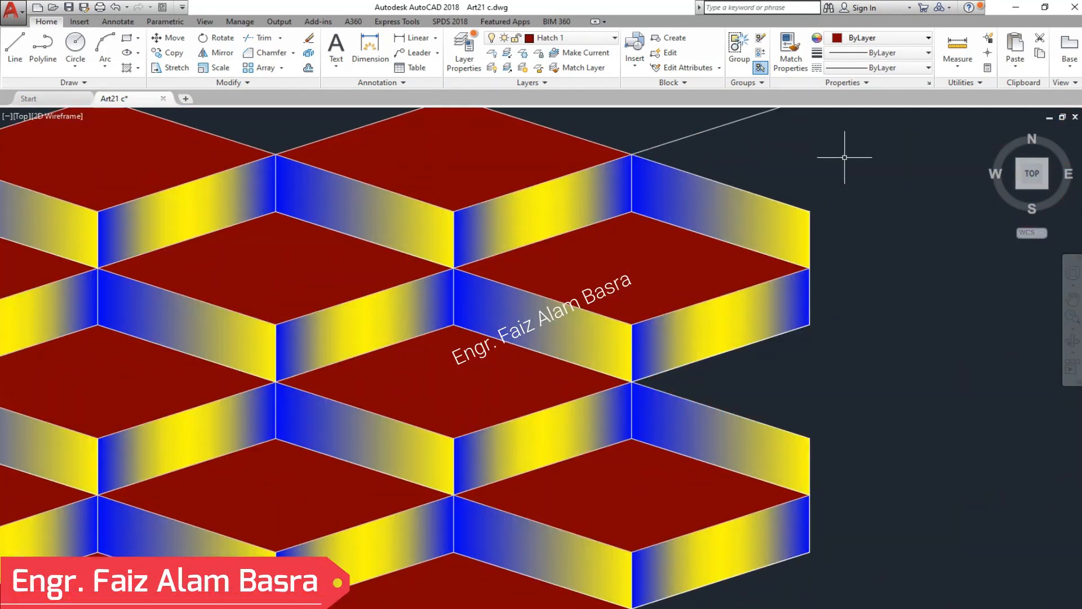
pyautogui.click(768, 215)
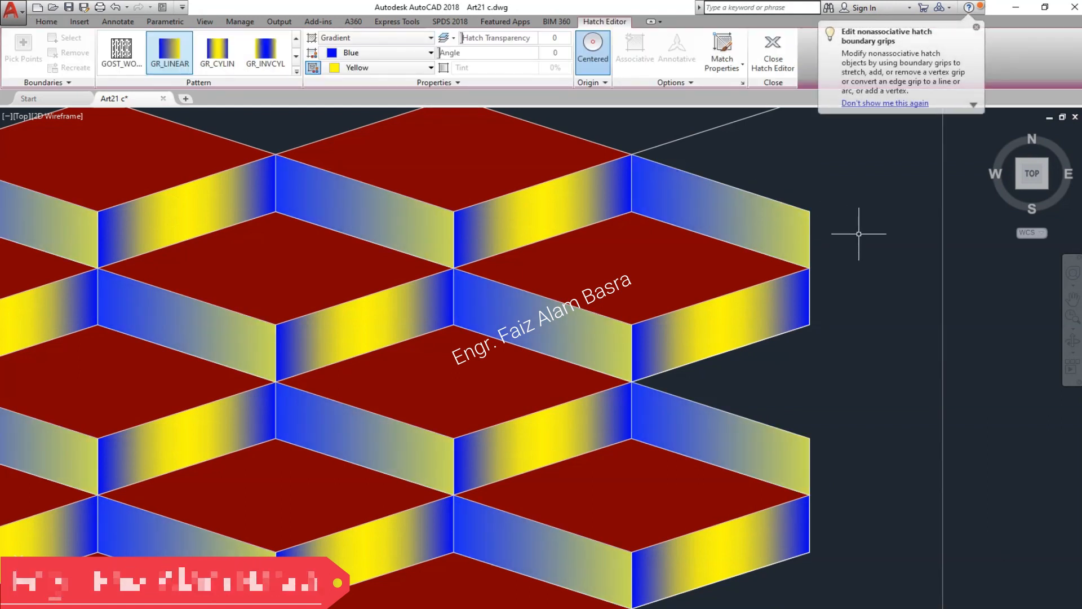
pyautogui.press('Escape')
pyautogui.scroll(-6, 966, 241)
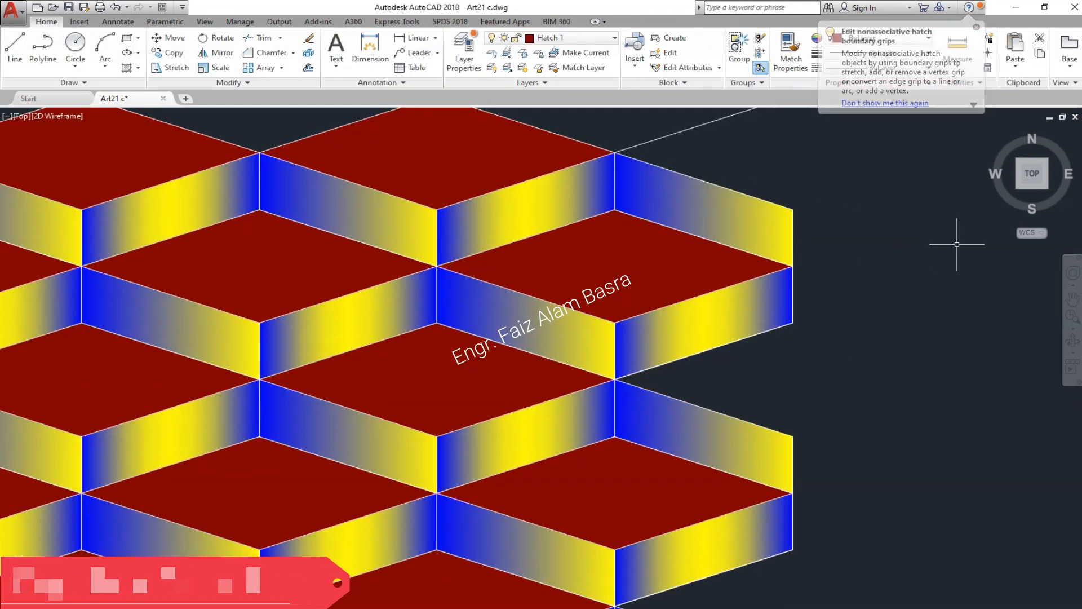
pyautogui.scroll(2, 980, 252)
pyautogui.scroll(-6, 770, 182)
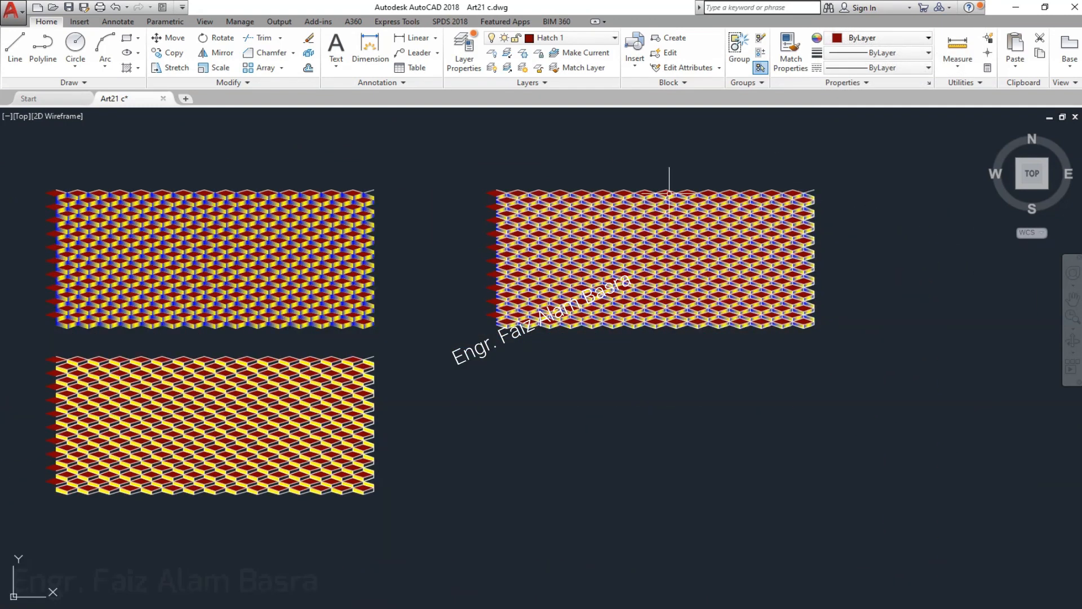
pyautogui.scroll(4, 633, 243)
pyautogui.scroll(-3, 745, 208)
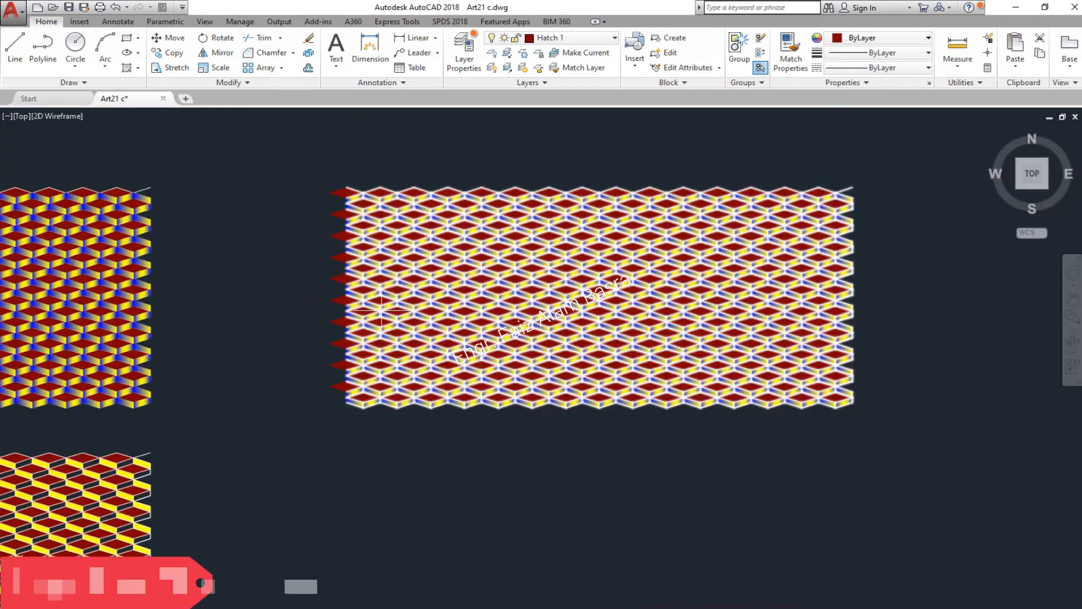
pyautogui.scroll(5, 833, 185)
pyautogui.scroll(-5, 829, 197)
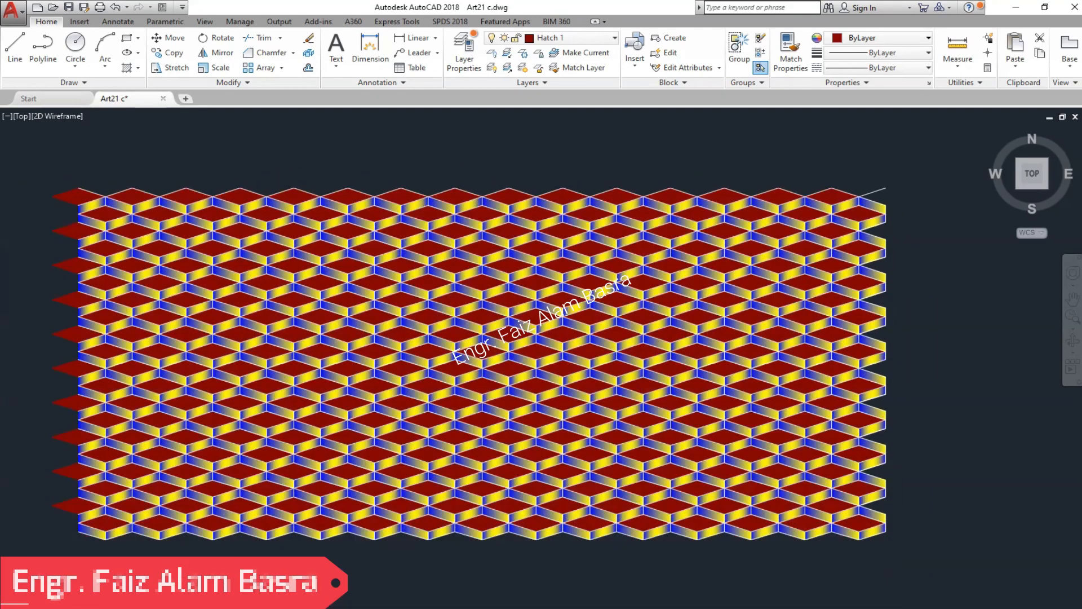
pyautogui.scroll(4, 220, 203)
pyautogui.scroll(-5, 456, 232)
# Step: Select the GR_CYLIN gradient hatches of the original pattern and set their gradient angle to 45
pyautogui.scroll(5, 822, 214)
pyautogui.scroll(2, 801, 152)
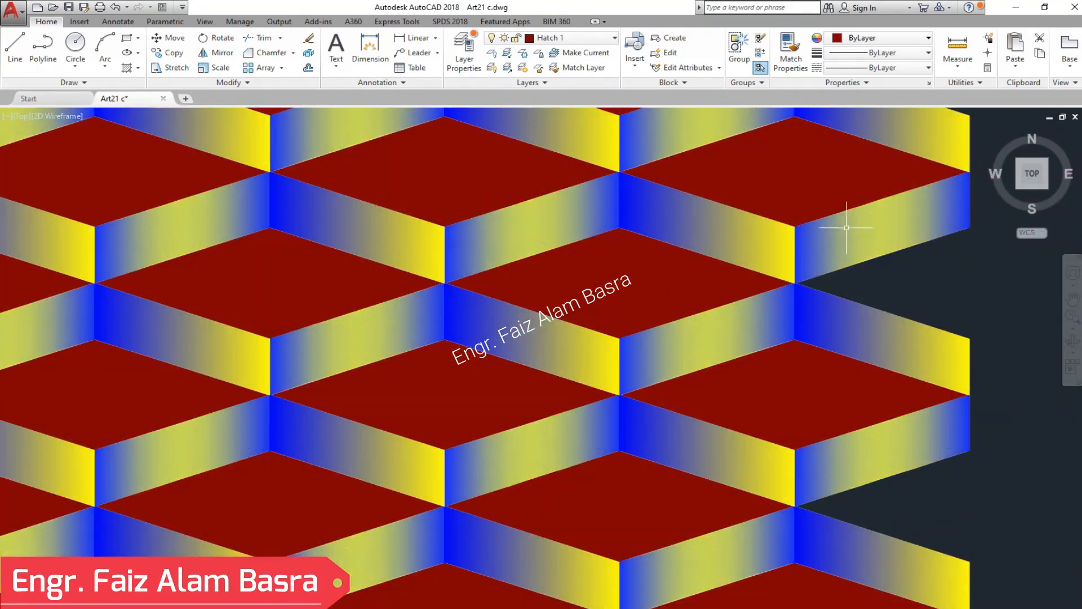
pyautogui.click(846, 230)
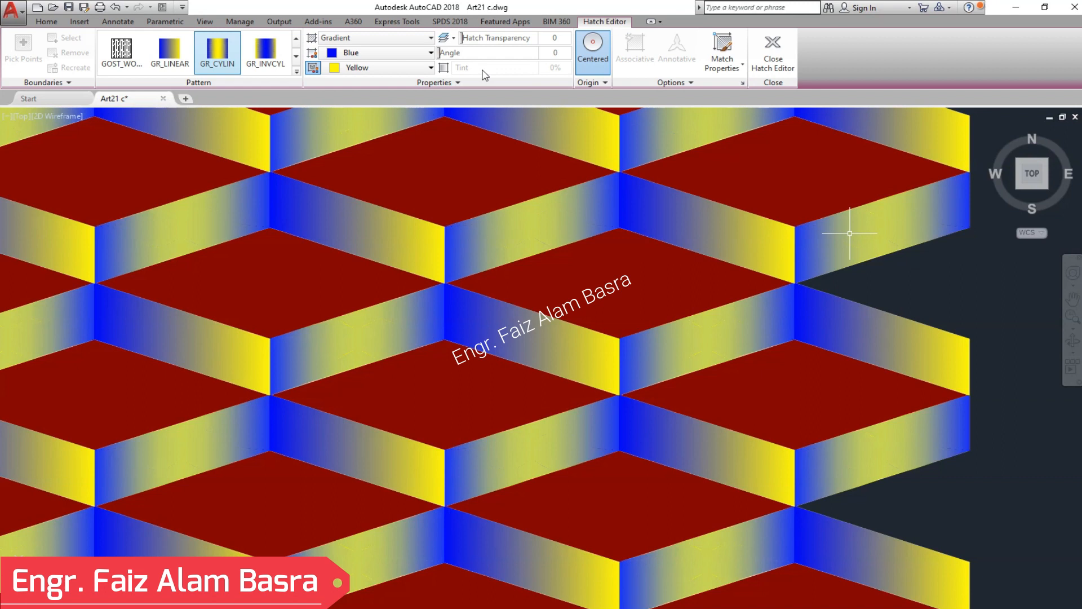
pyautogui.click(176, 52)
pyautogui.click(217, 51)
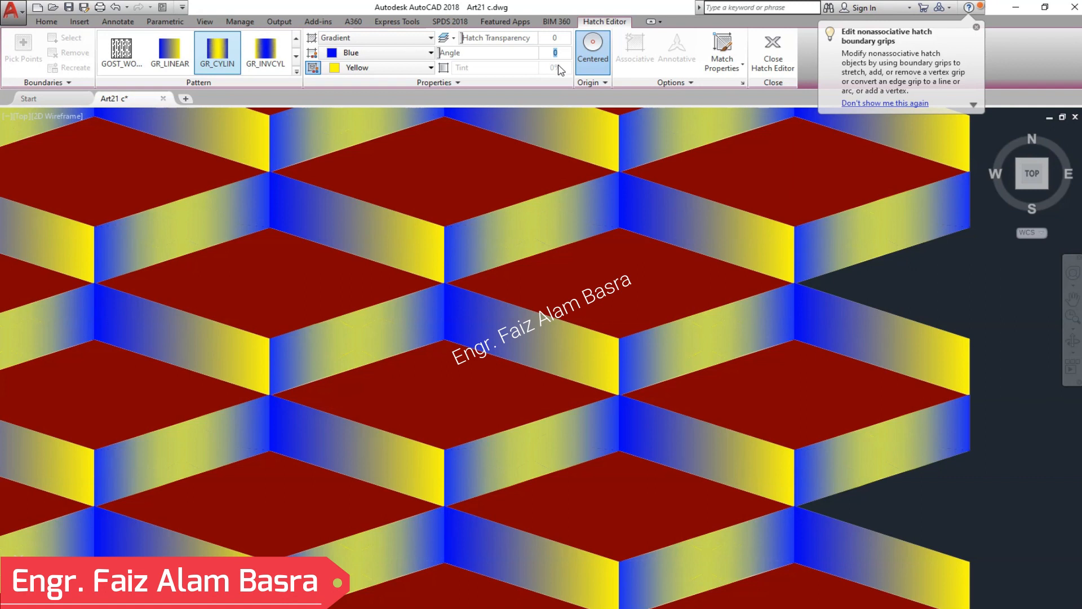
pyautogui.write('4')
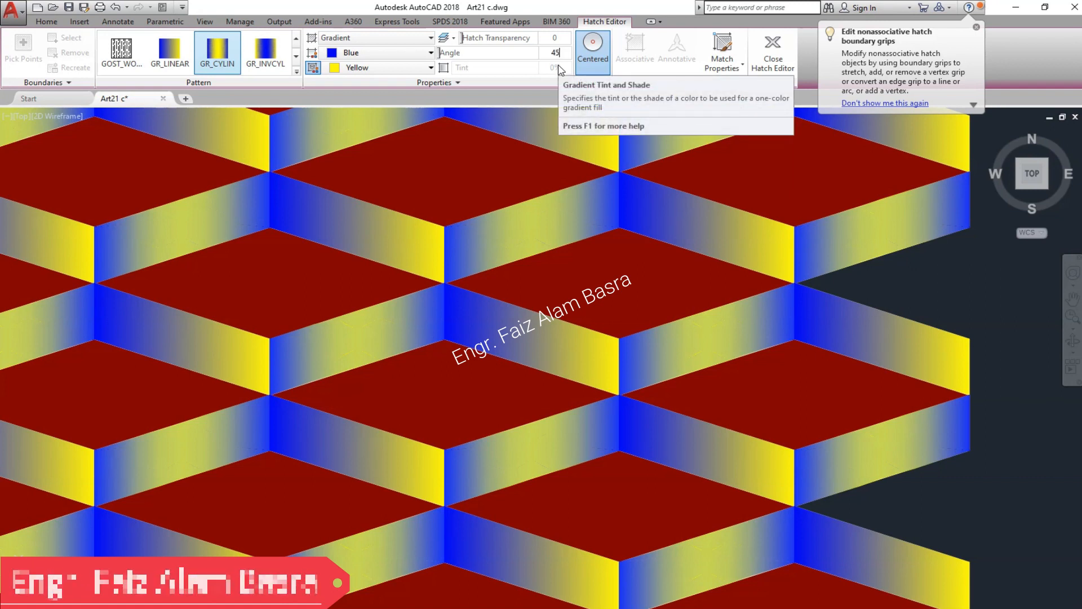
pyautogui.write('5')
pyautogui.press('Return')
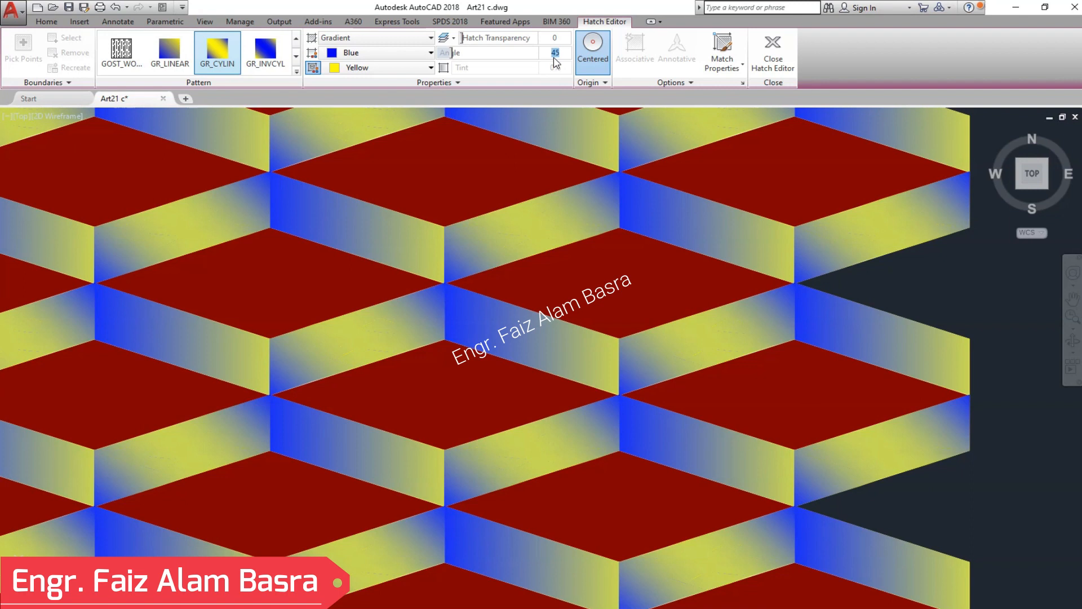
# Step: Change the selected gradient hatches to the GR_INVCYL pattern with an angle of 0
pyautogui.press('Return')
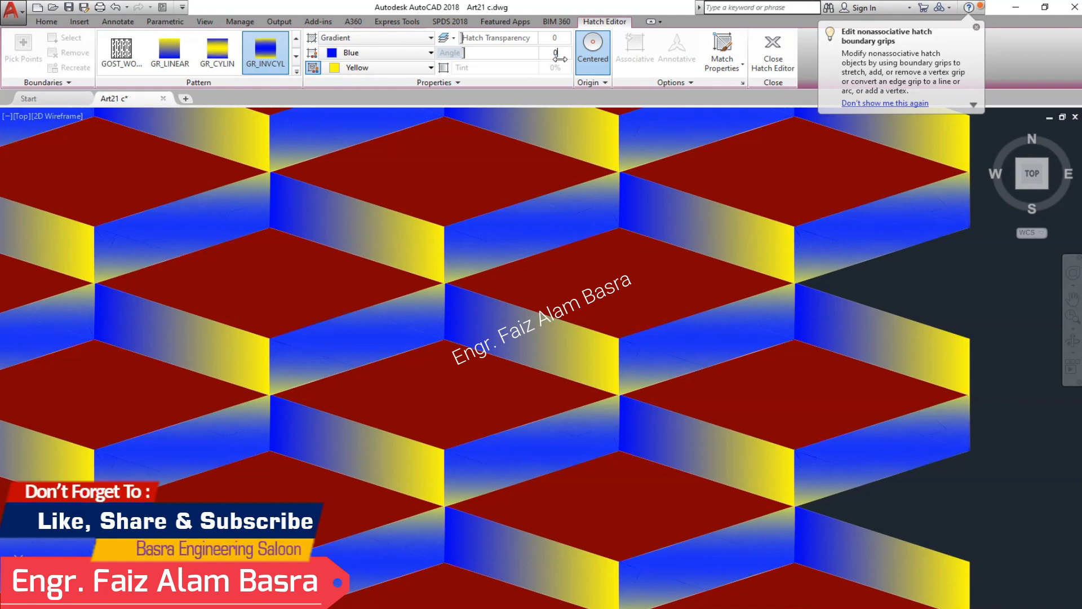
pyautogui.write('0')
pyautogui.press('Return')
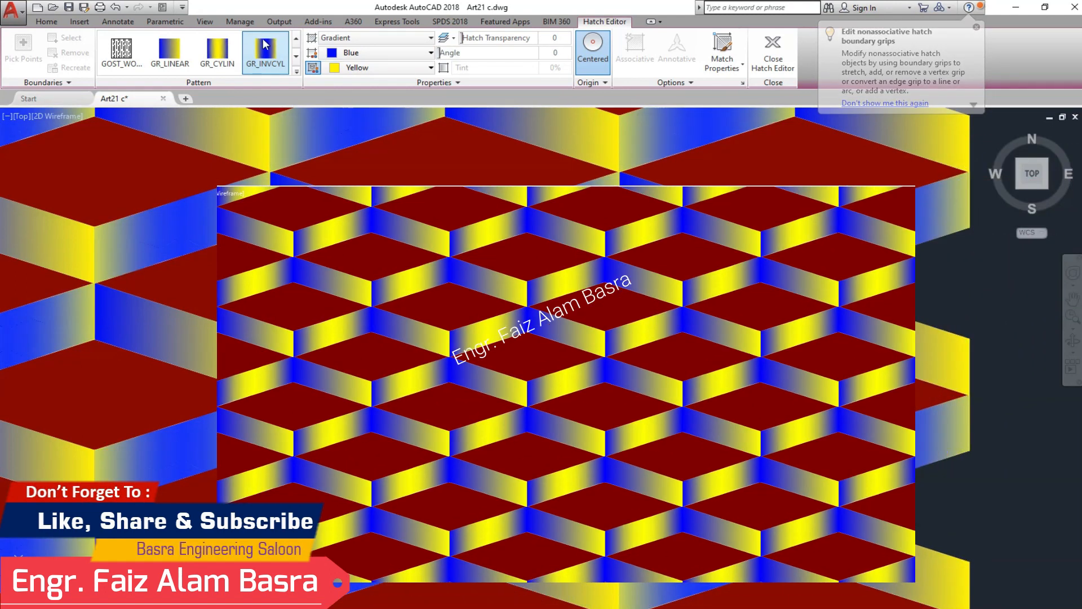